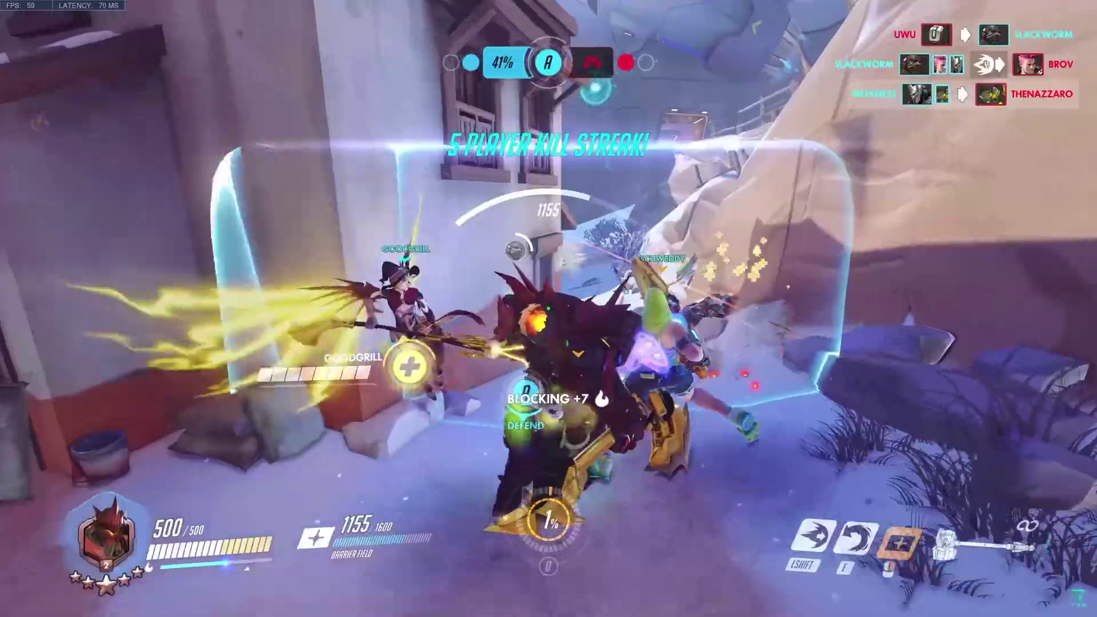
pyautogui.press('e')
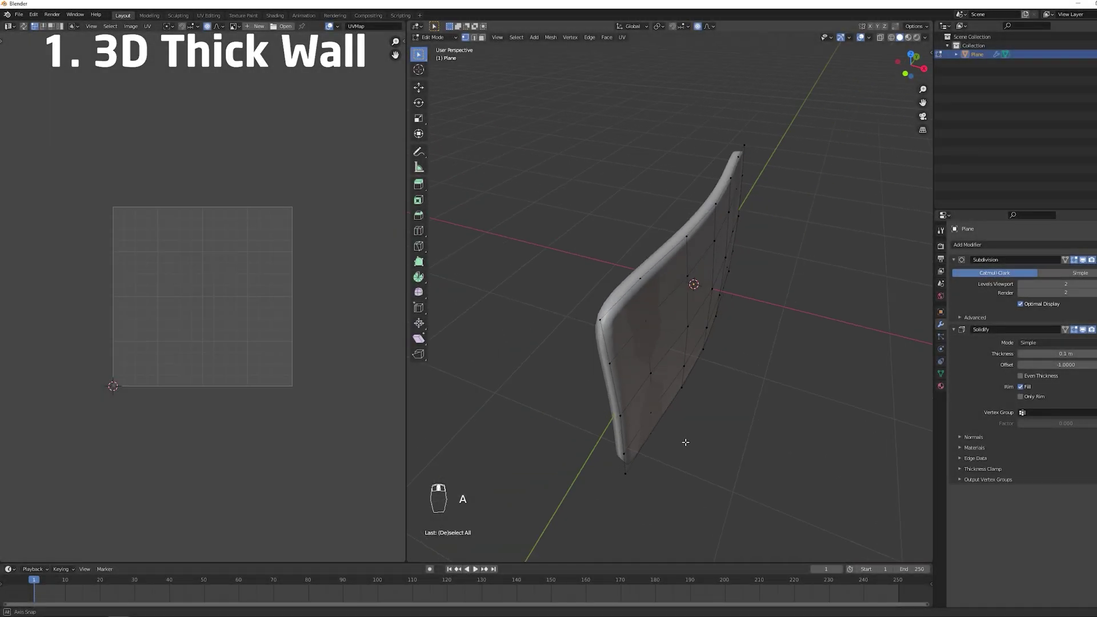
pyautogui.press('Tab')
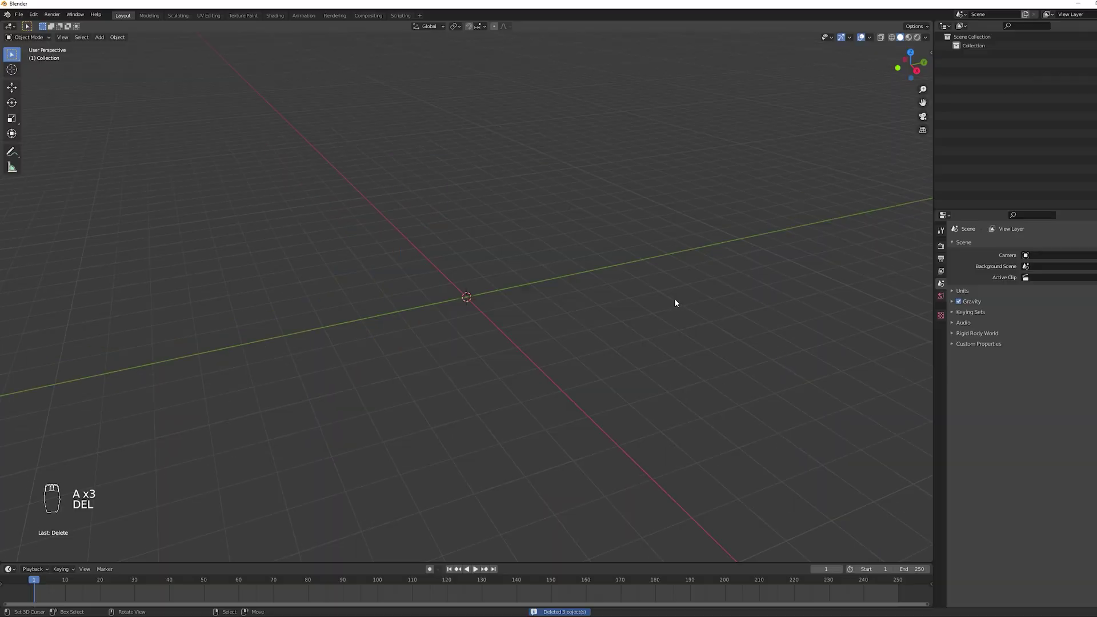
# Add a plane at the origin, rotate it 90° about Y and stretch it along Y into a wide wall
pyautogui.hotkey('shift', 'a')
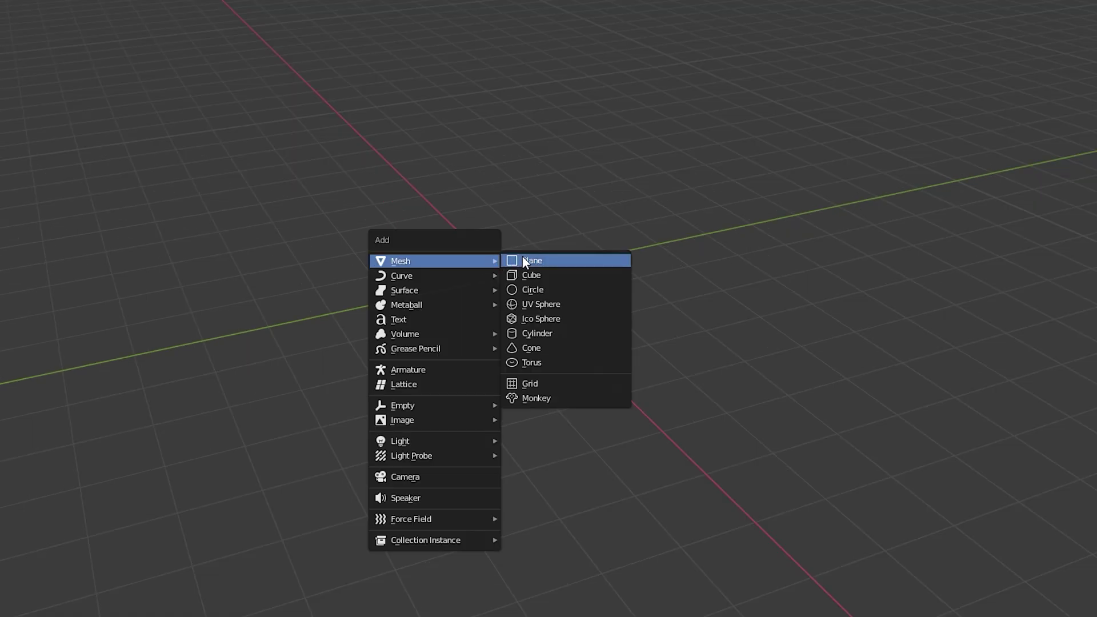
pyautogui.click(523, 258)
pyautogui.write('ry90')
pyautogui.press('Return')
pyautogui.press('s')
pyautogui.press('y')
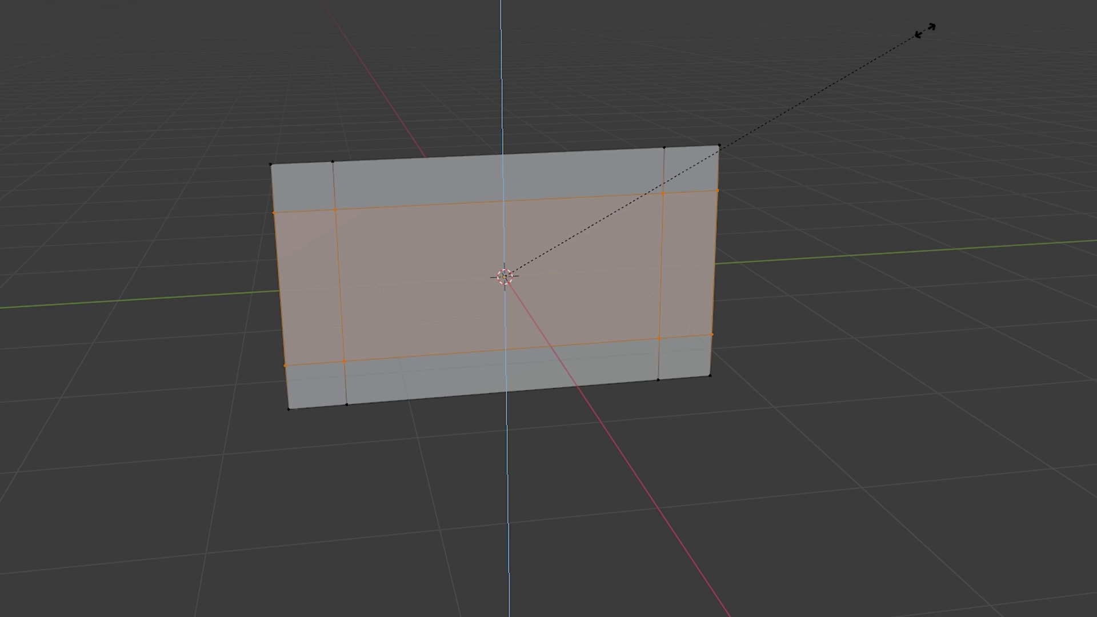
# Spread the wall's horizontal edge loops along Z and add a Subdivision Surface modifier
pyautogui.click(501, 173)
pyautogui.click(890, 206)
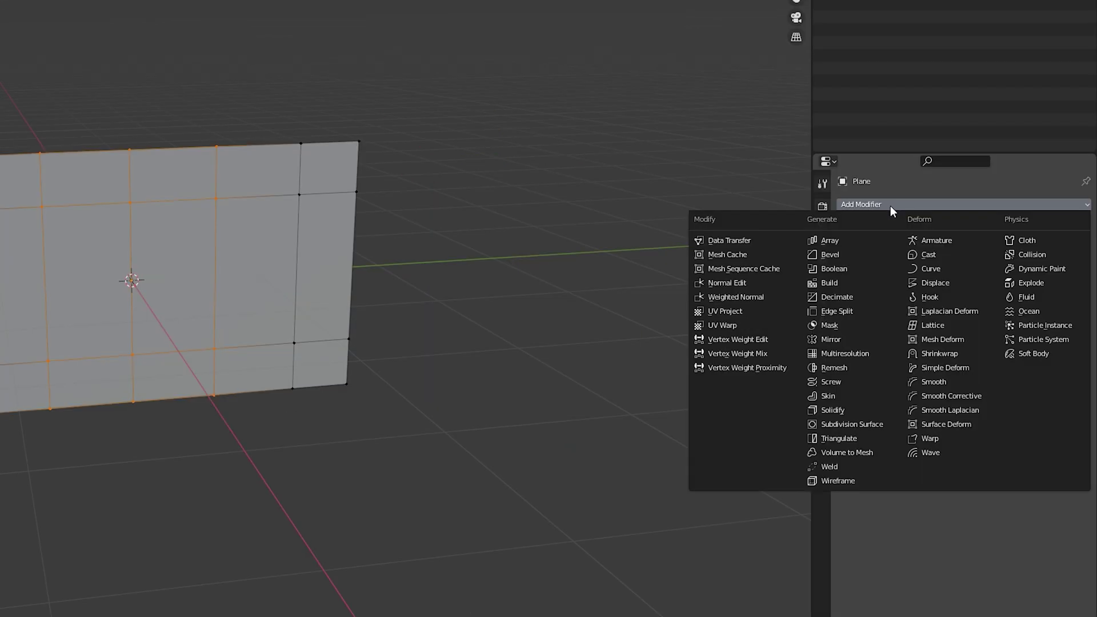
pyautogui.click(871, 421)
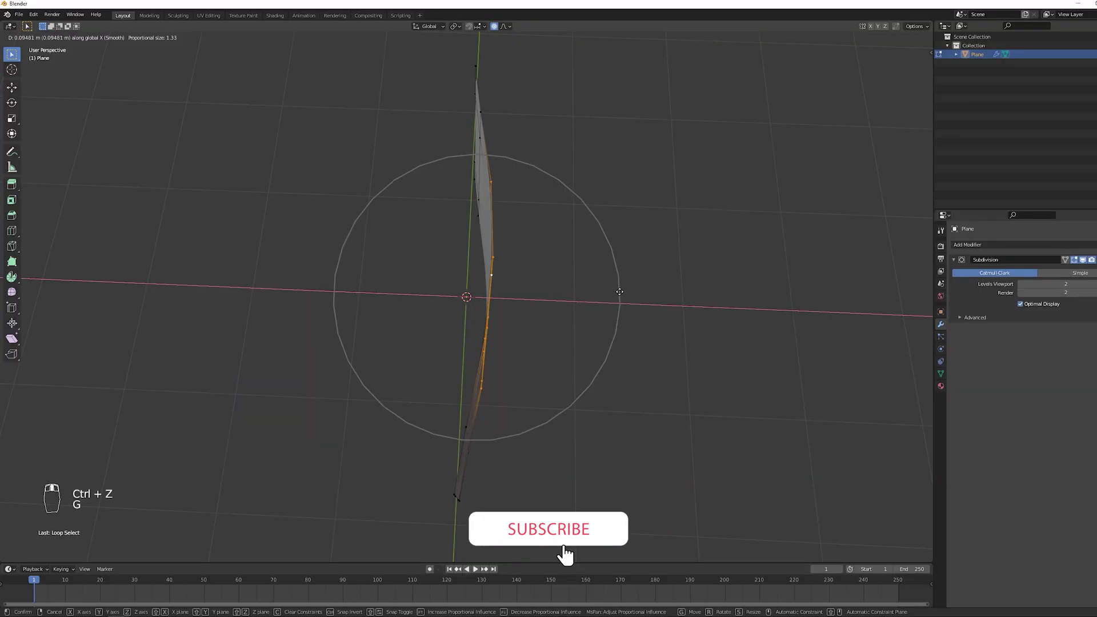
# Curve the wall by moving its middle edge loops along X with smooth proportional editing, and return to Object Mode
pyautogui.click(602, 283)
pyautogui.moveTo(602, 283); pyautogui.dragTo(674, 285, button='middle')
pyautogui.press('Tab')
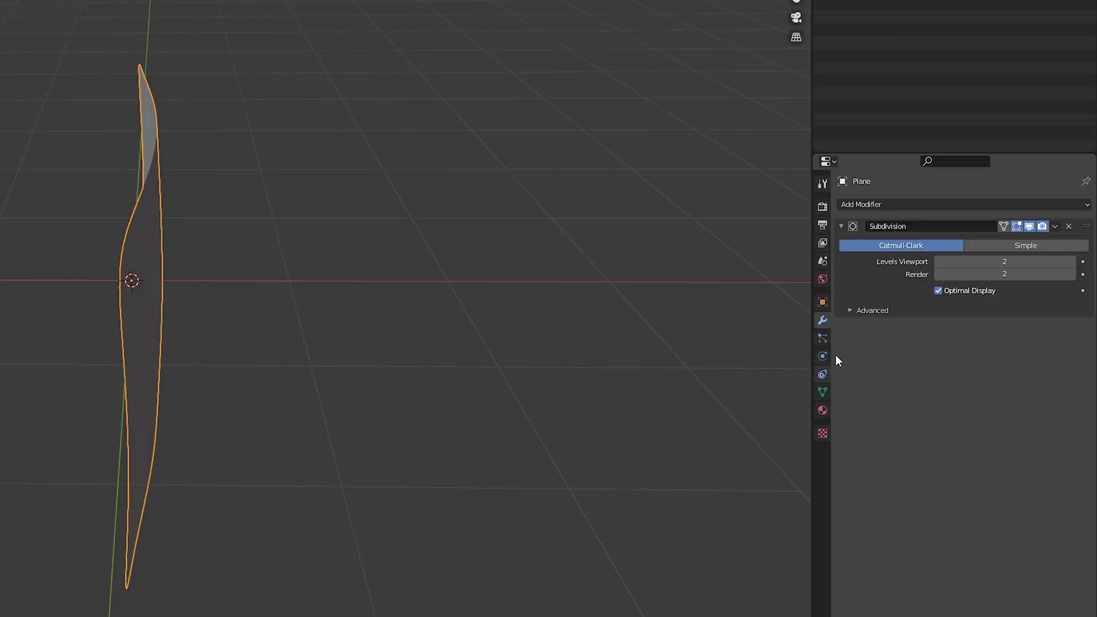
# Add a Solidify modifier to the wall with a thickness of 0.1 m
pyautogui.click(995, 244)
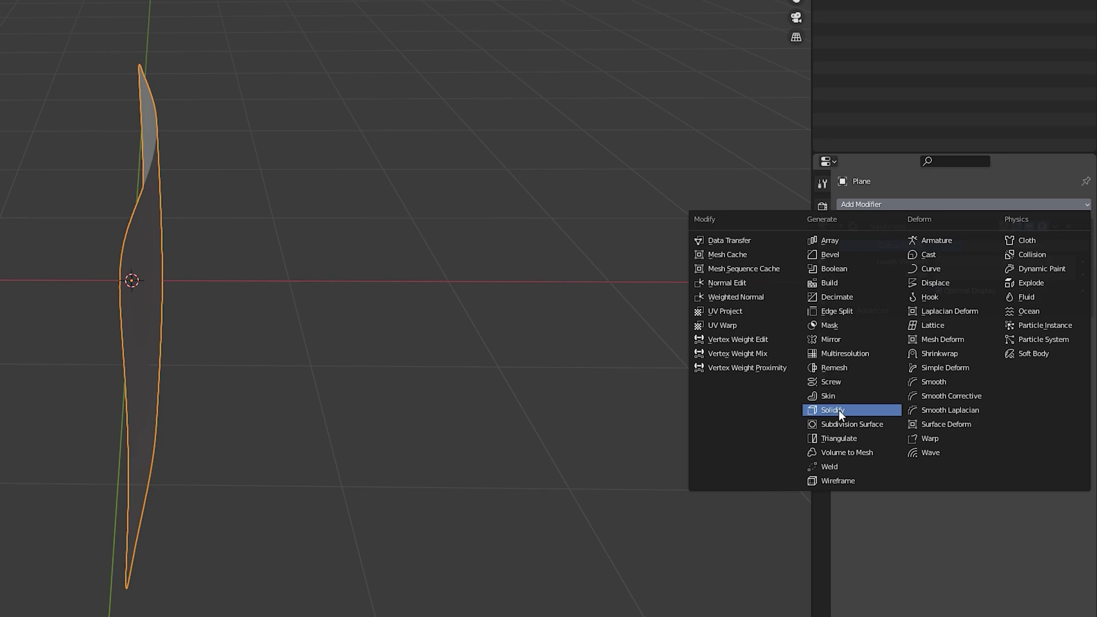
pyautogui.click(839, 410)
pyautogui.moveTo(982, 363)
pyautogui.mouseDown()
pyautogui.moveTo(1057, 363)
pyautogui.moveTo(994, 362)
pyautogui.mouseUp()
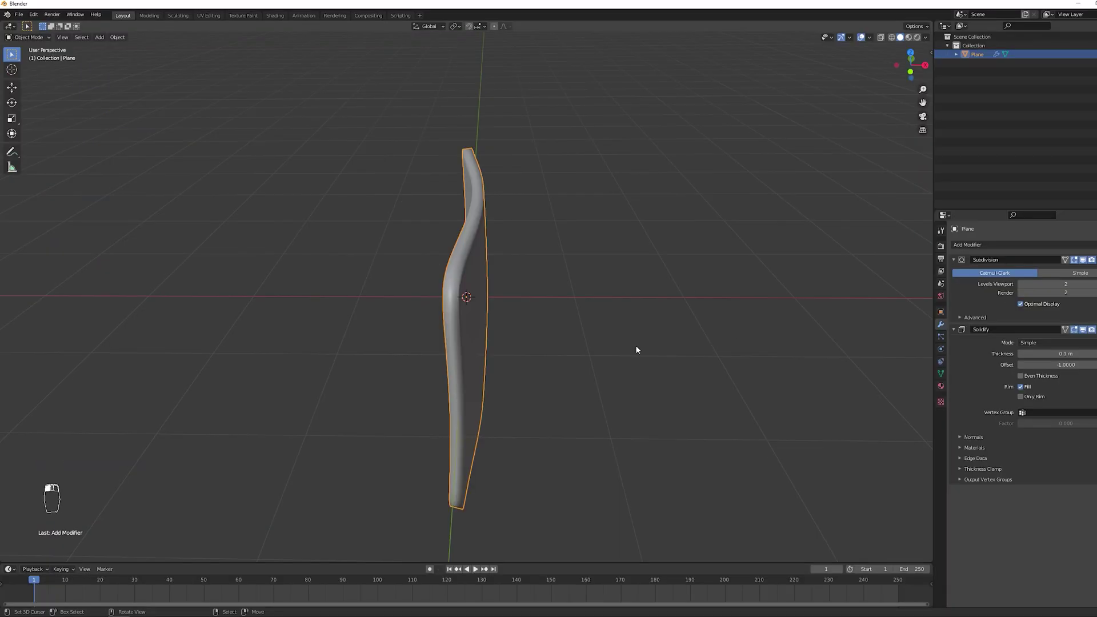
pyautogui.moveTo(379, 351); pyautogui.dragTo(289, 366, button='middle')
pyautogui.moveTo(574, 356); pyautogui.dragTo(519, 317, button='middle')
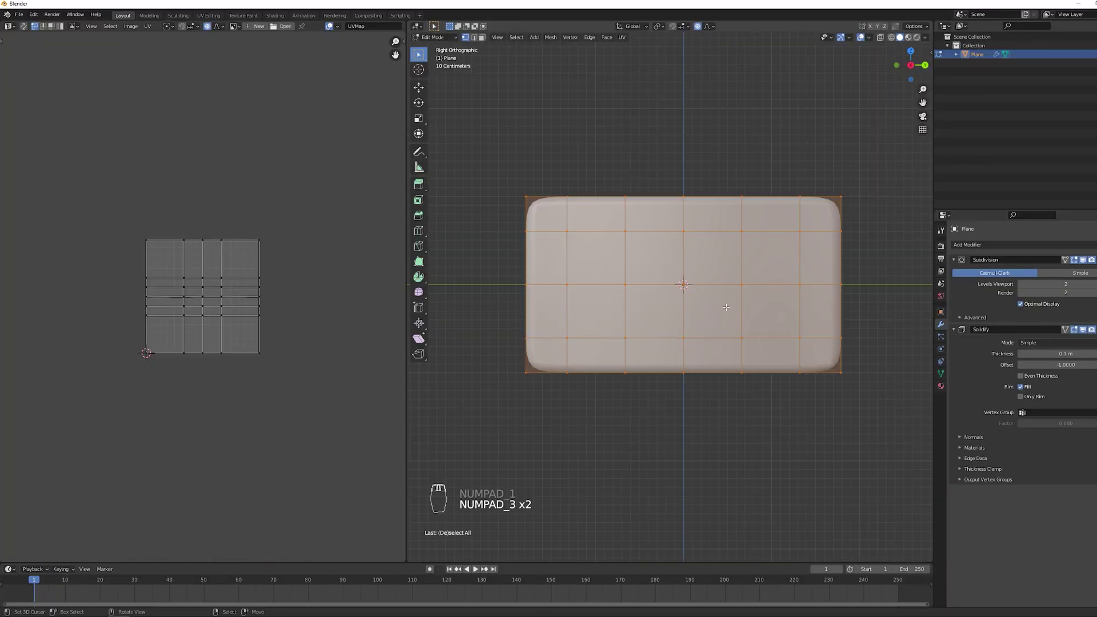
# Unwrap the whole wall from the Right Orthographic view with Project from View (Bounds)
pyautogui.press('u')
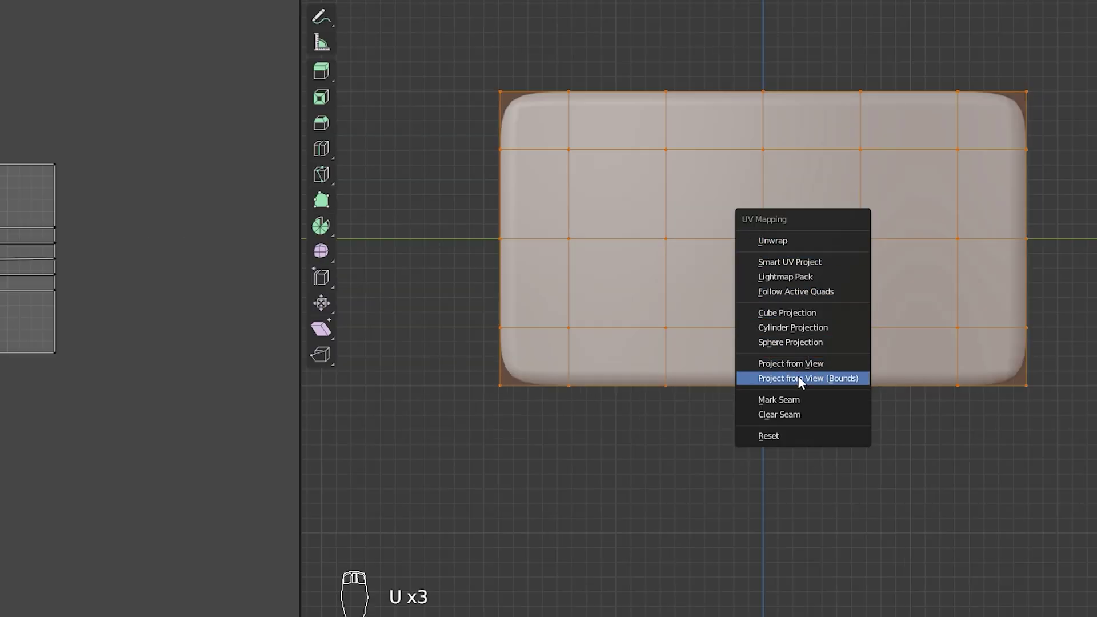
pyautogui.click(839, 379)
pyautogui.scroll(2, 228, 302)
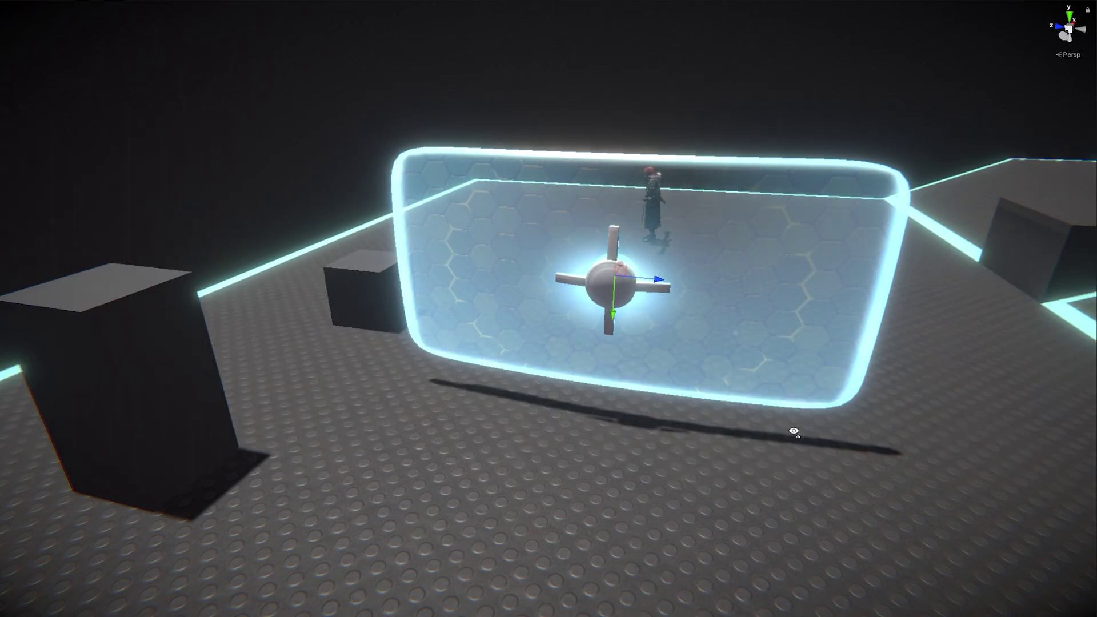
pyautogui.moveTo(615, 317); pyautogui.dragTo(265, 380)
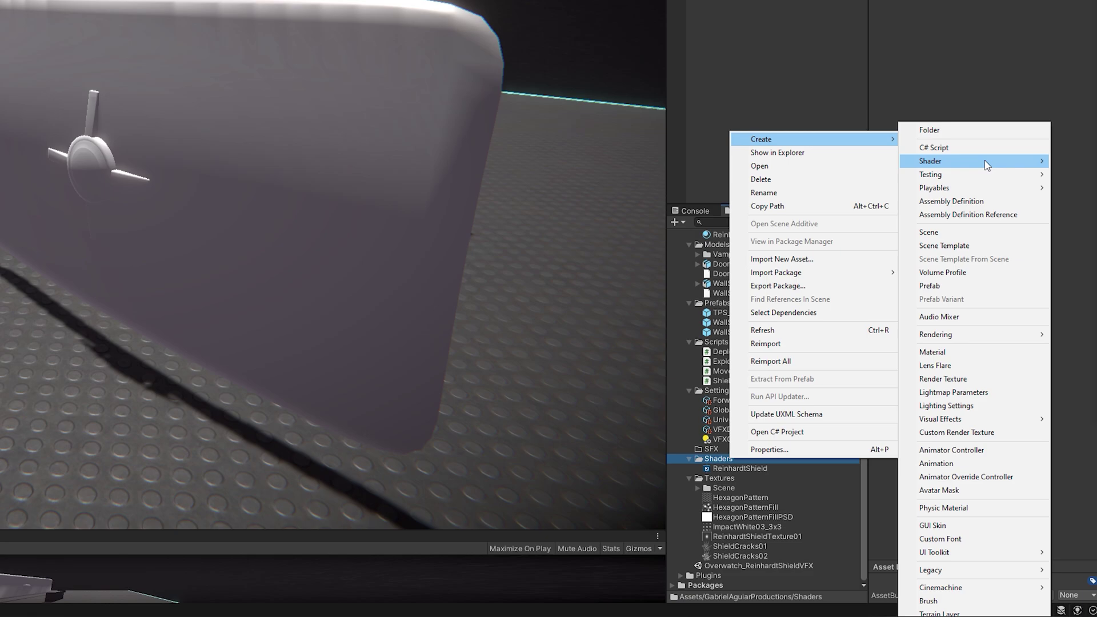
# Create the shader graph ReinhardtShieldtTut in the Shaders folder and add Universal as its active target
pyautogui.moveTo(985, 161)
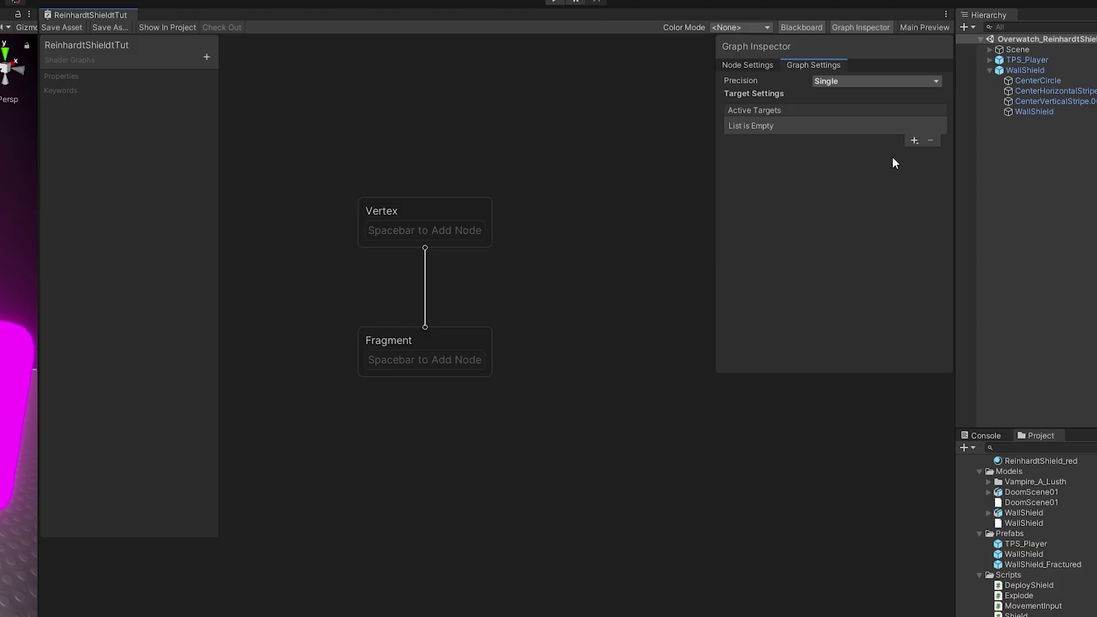
pyautogui.click(914, 142)
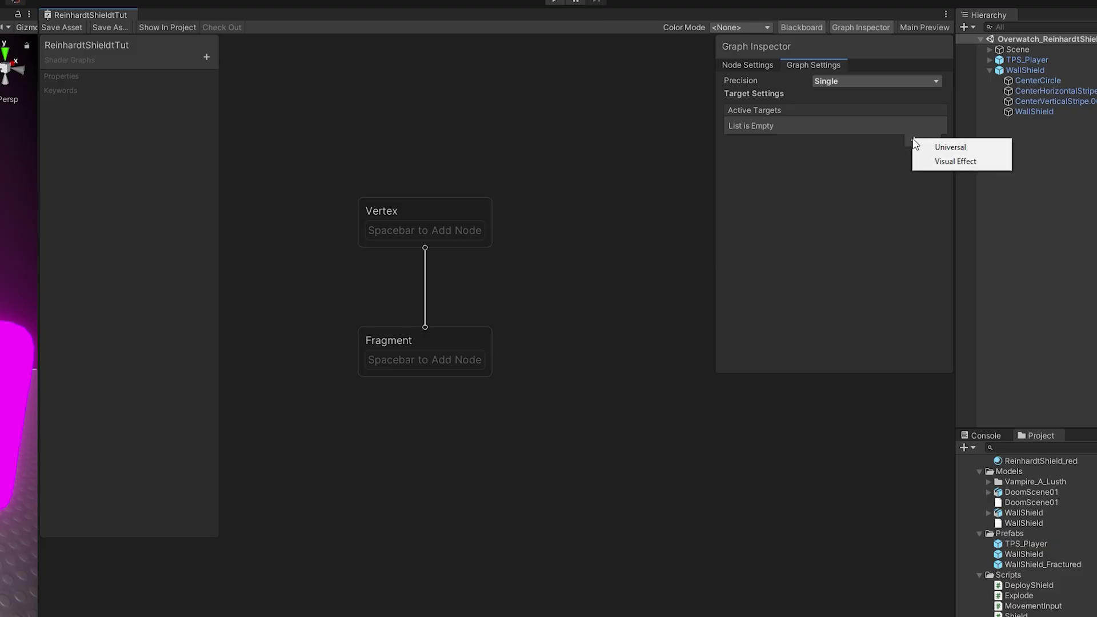
pyautogui.click(927, 148)
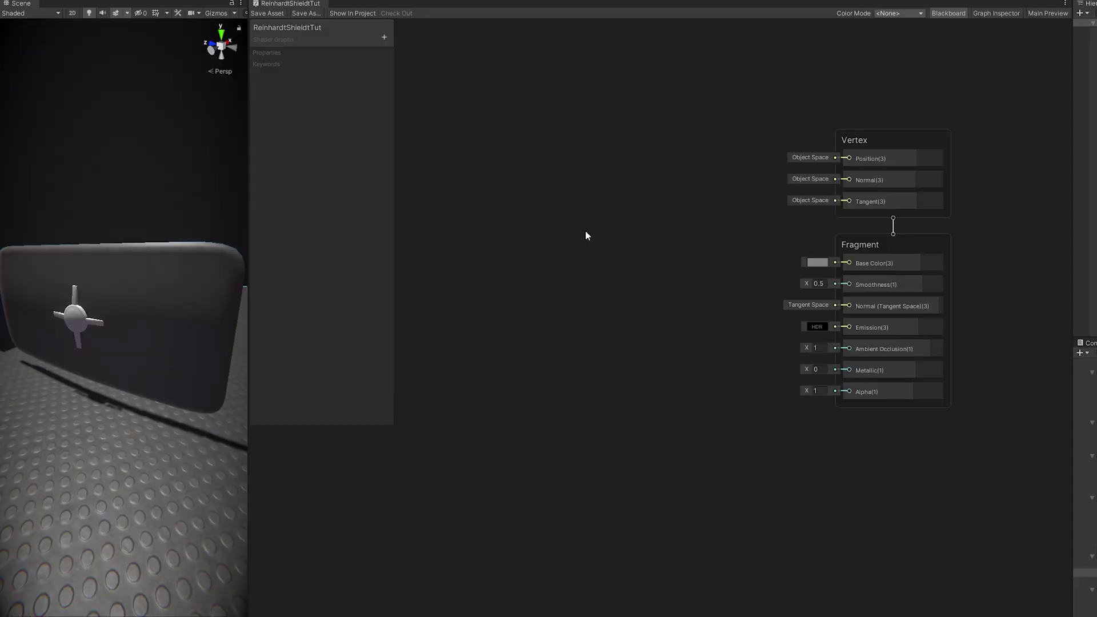
# Add a Fresnel Effect node and connect its output to the Fragment's Alpha input
pyautogui.press('space')
pyautogui.write('fre')
pyautogui.press('Return')
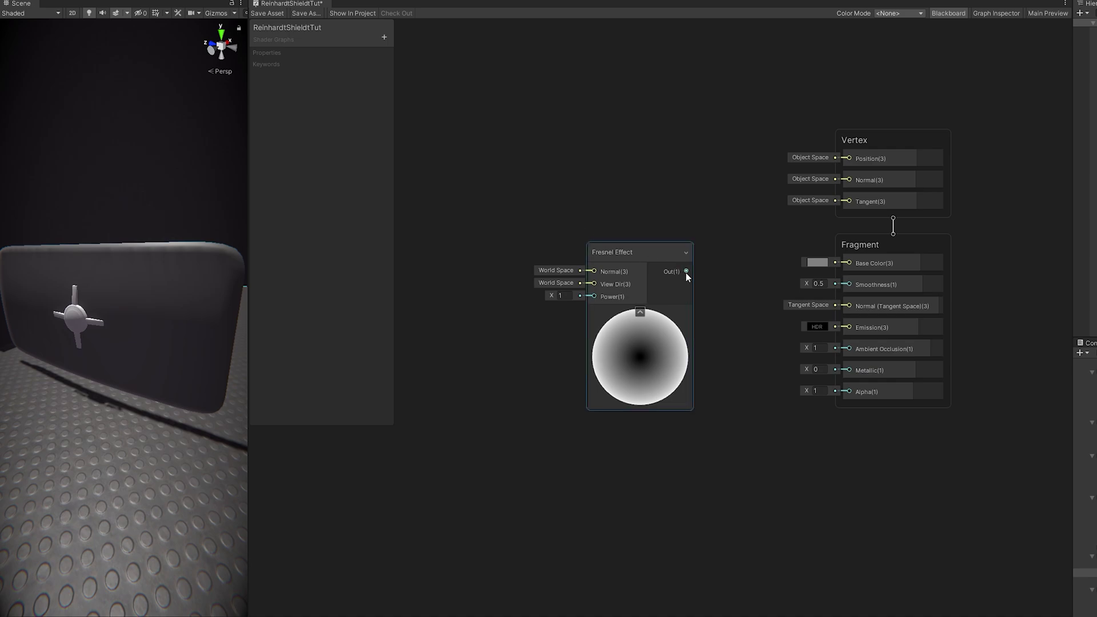
pyautogui.moveTo(686, 272); pyautogui.dragTo(875, 277)
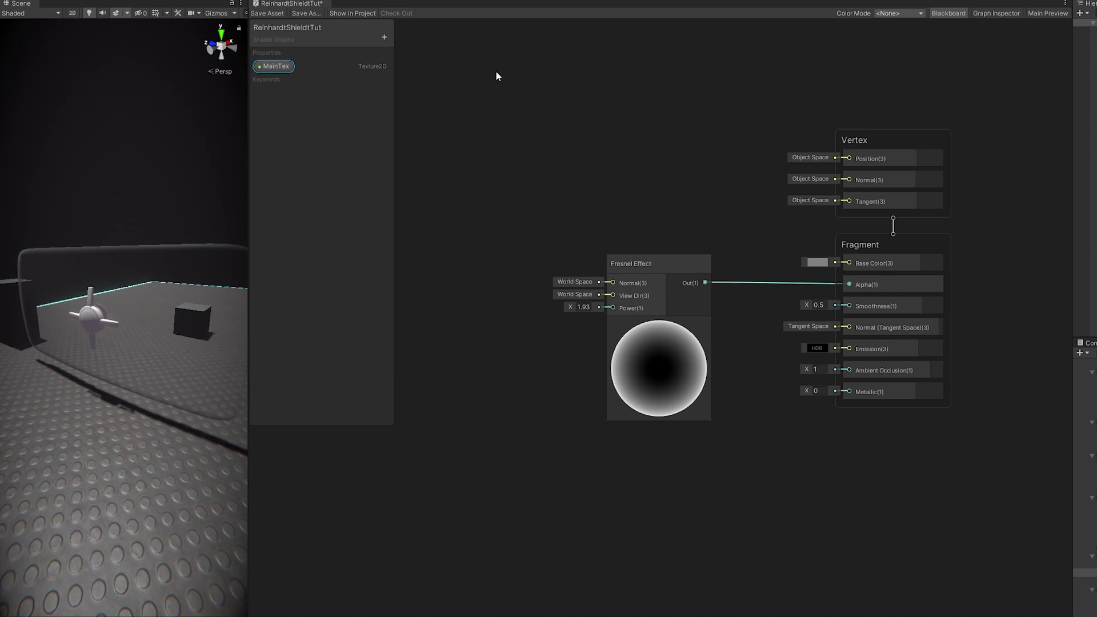
# Set MainTex's default texture to ReinhardtShieldTexture01 and connect the Fresnel Effect output to the Add node's B input
pyautogui.click(993, 15)
pyautogui.click(1057, 98)
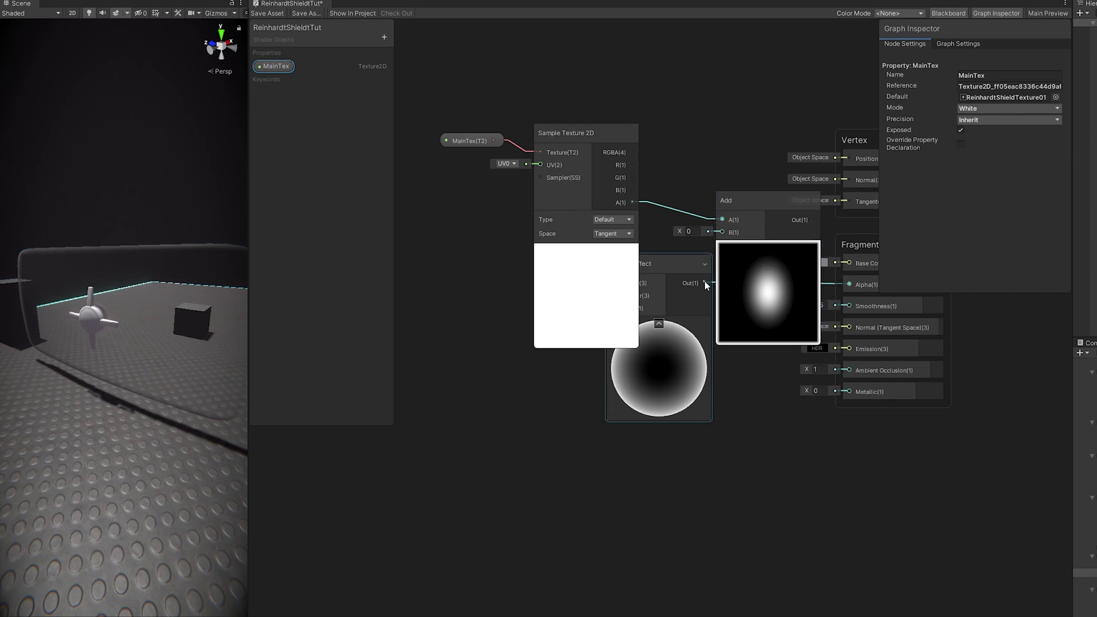
pyautogui.moveTo(704, 282); pyautogui.dragTo(722, 232)
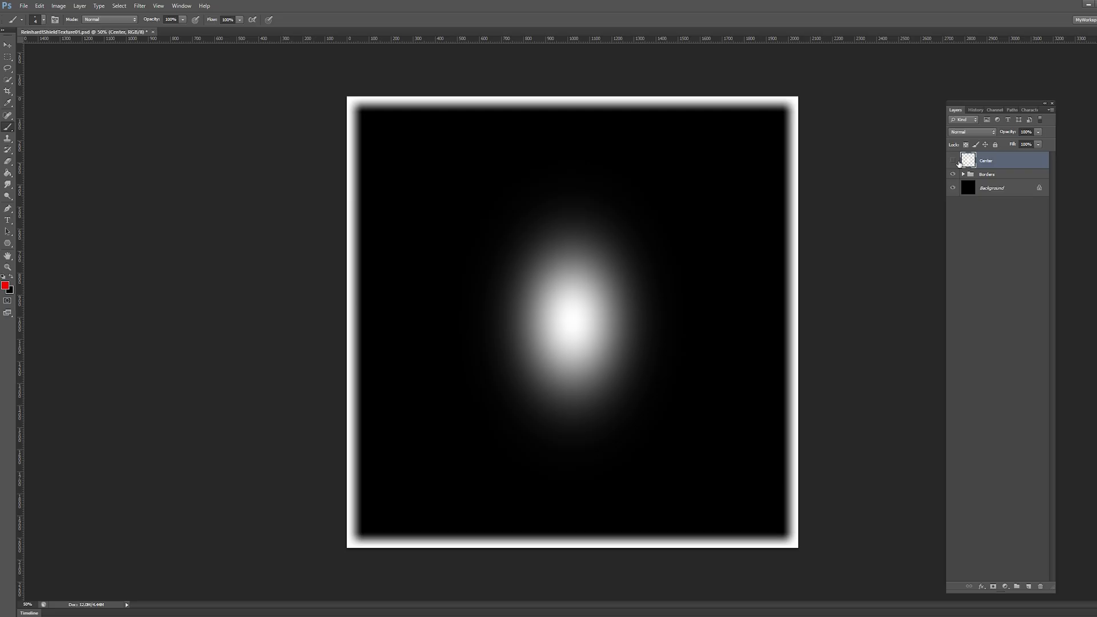
# Switch to Photoshop and toggle the Center, Borders and Background layers to examine how the shield texture is composed
pyautogui.click(953, 160)
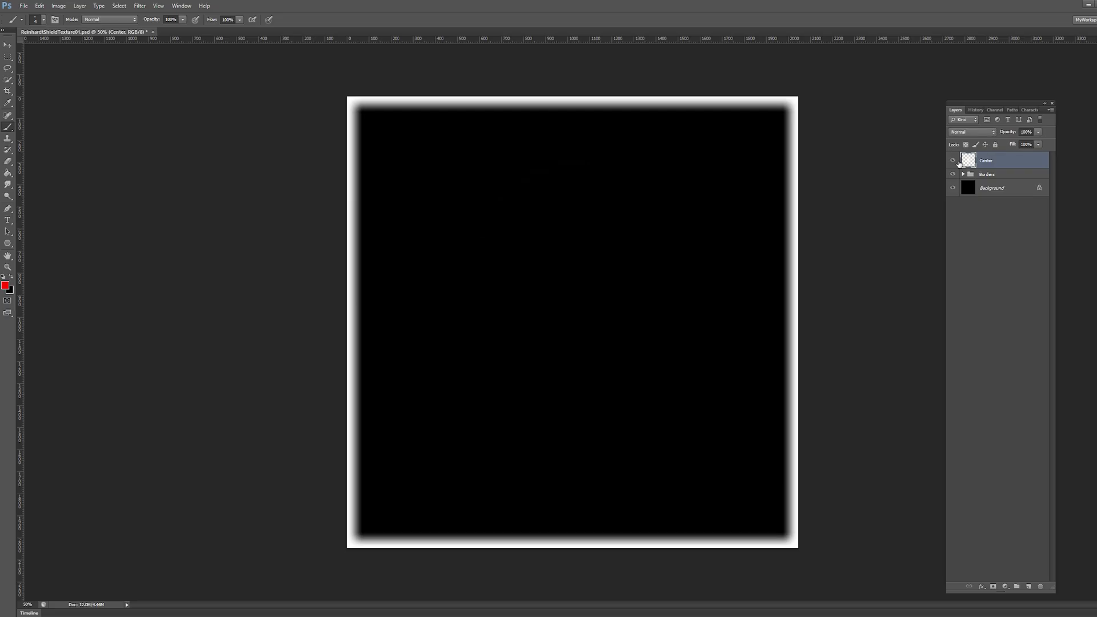
pyautogui.click(953, 161)
pyautogui.click(953, 160)
pyautogui.click(953, 161)
pyautogui.click(953, 174)
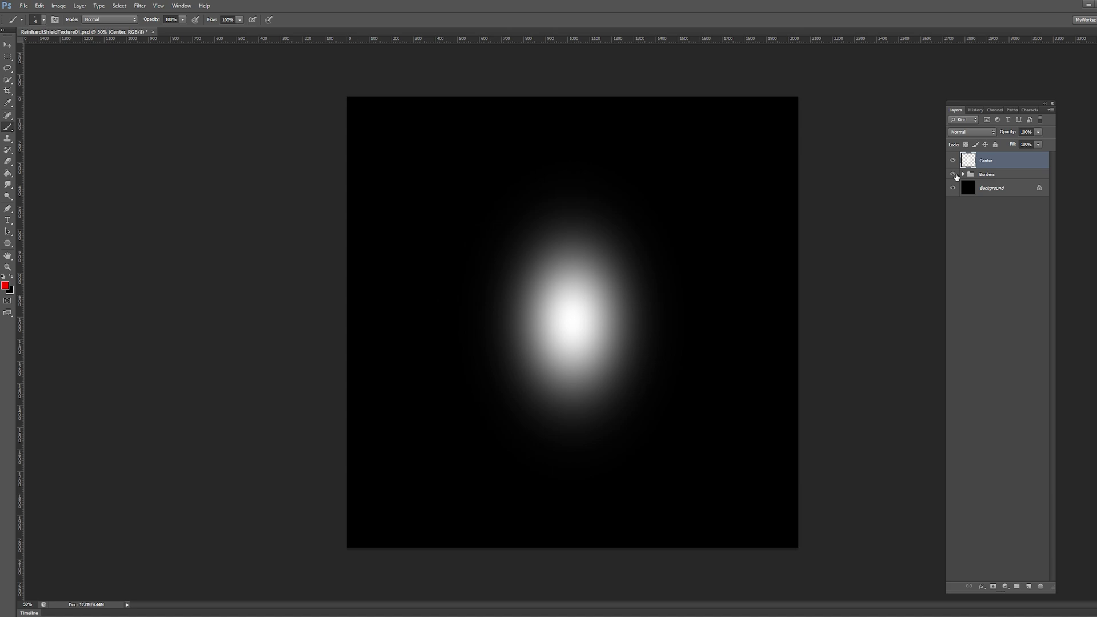
pyautogui.click(953, 175)
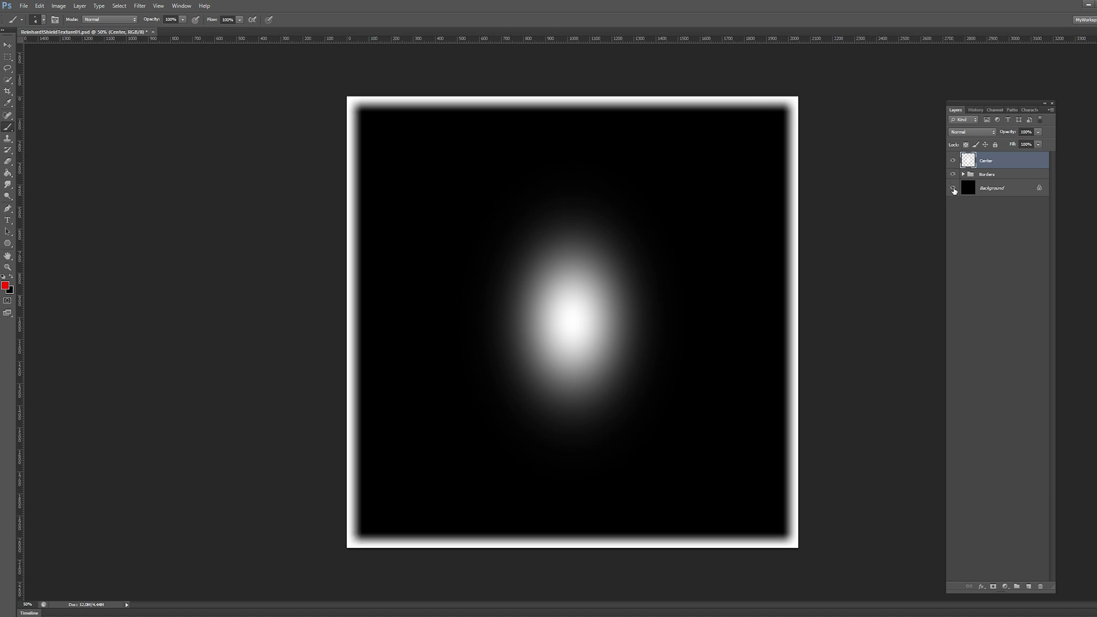
pyautogui.click(953, 188)
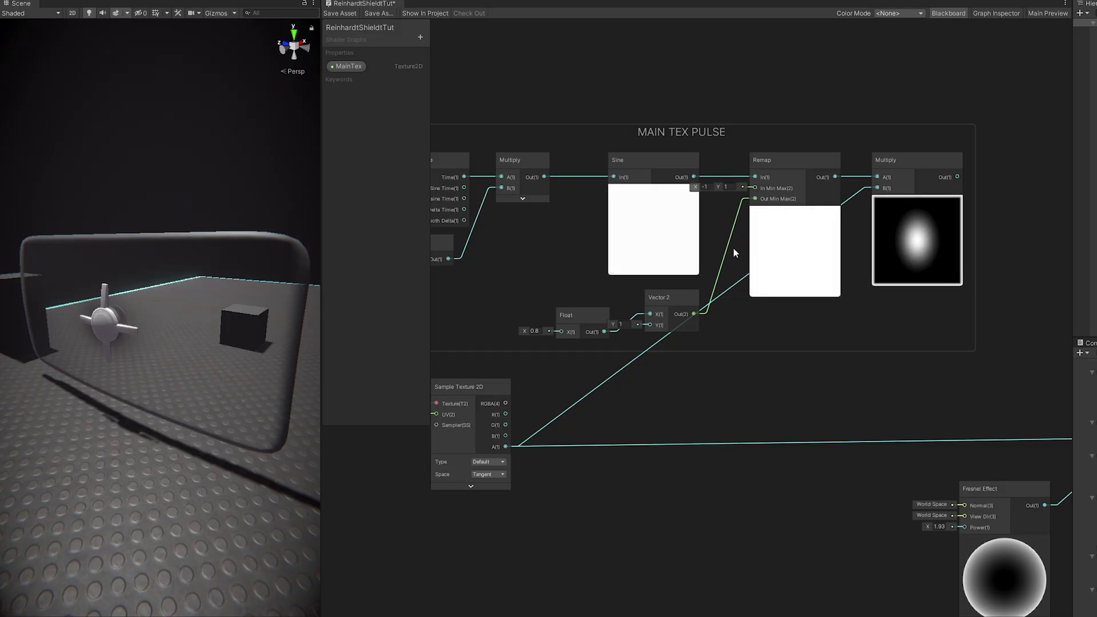
# Align the Float node with the Vector 2 node, try 0.28 as its value and set it back to 0.8
pyautogui.scroll(8, 964, 228)
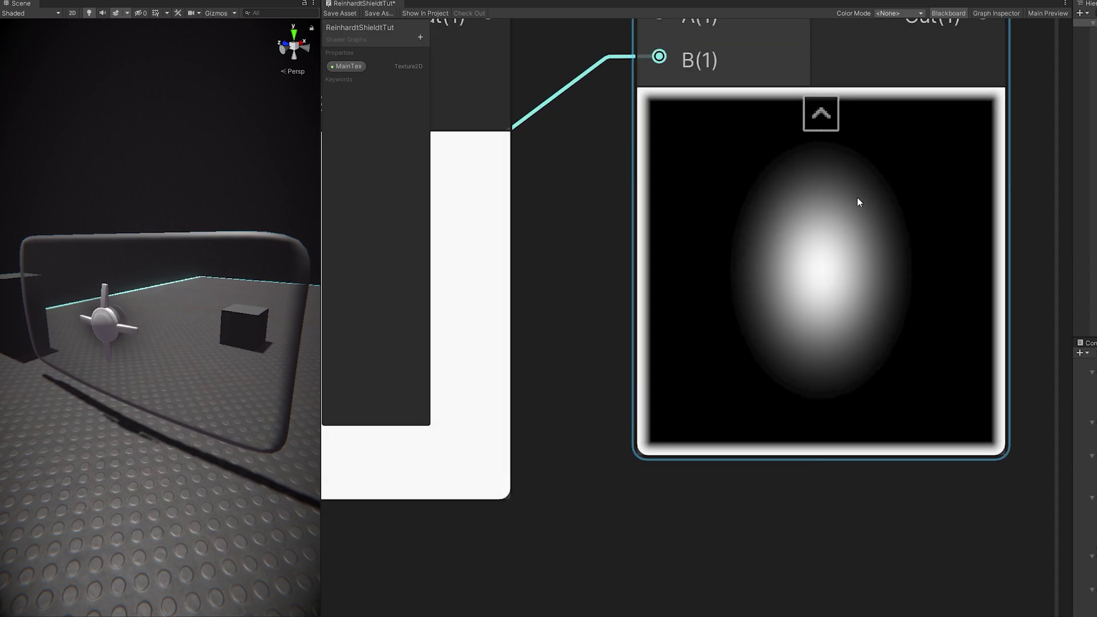
pyautogui.scroll(-10, 857, 199)
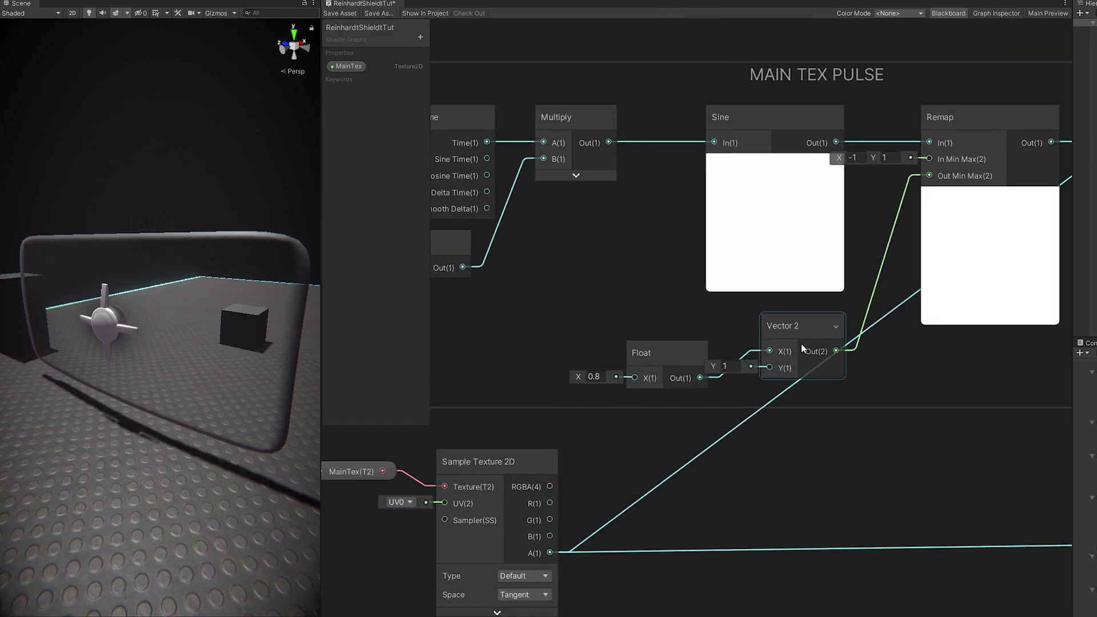
pyautogui.moveTo(669, 346); pyautogui.dragTo(674, 319)
pyautogui.moveTo(590, 350); pyautogui.dragTo(575, 352)
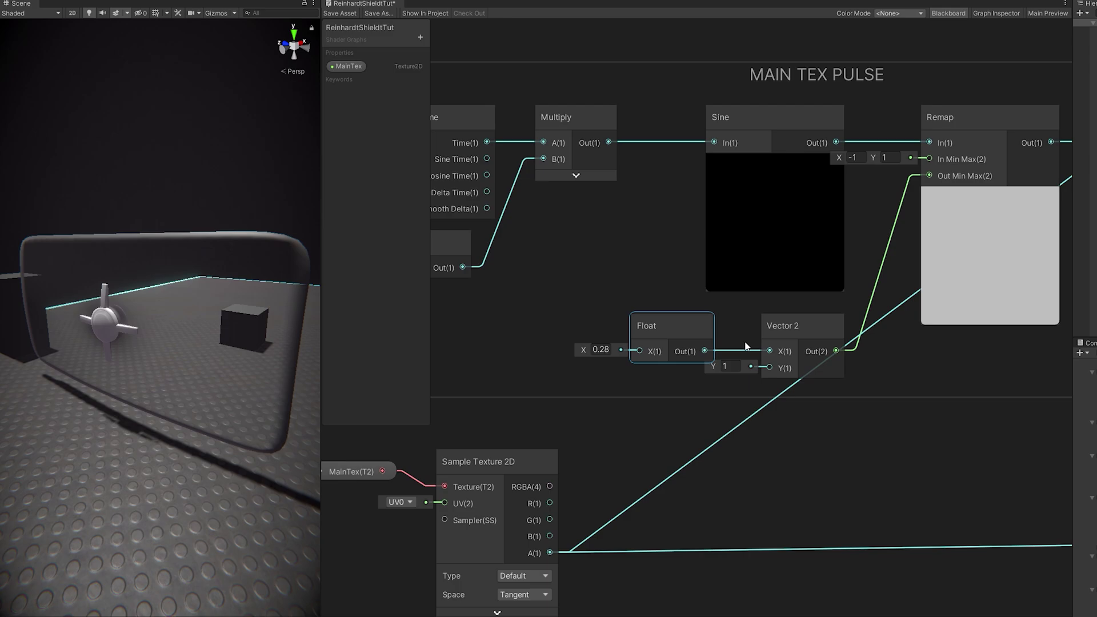
pyautogui.click(607, 350)
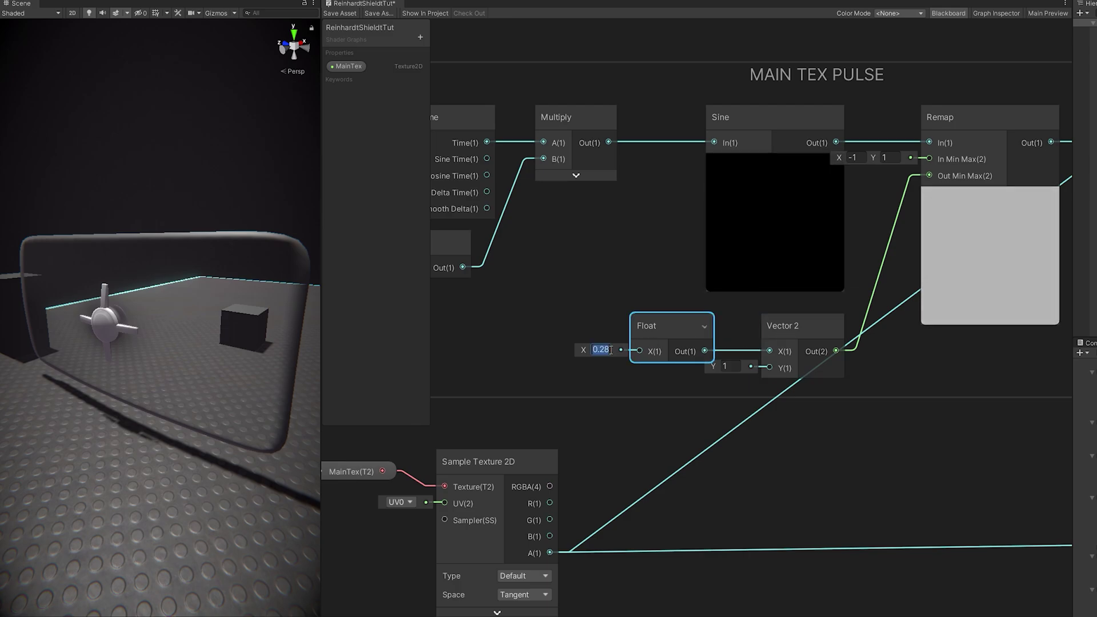
pyautogui.write('0.8')
# Try 9.86 in the Float node that multiplies Time, and set it back to 2
pyautogui.scroll(-1, 728, 160)
pyautogui.moveTo(567, 250); pyautogui.dragTo(619, 295, button='middle')
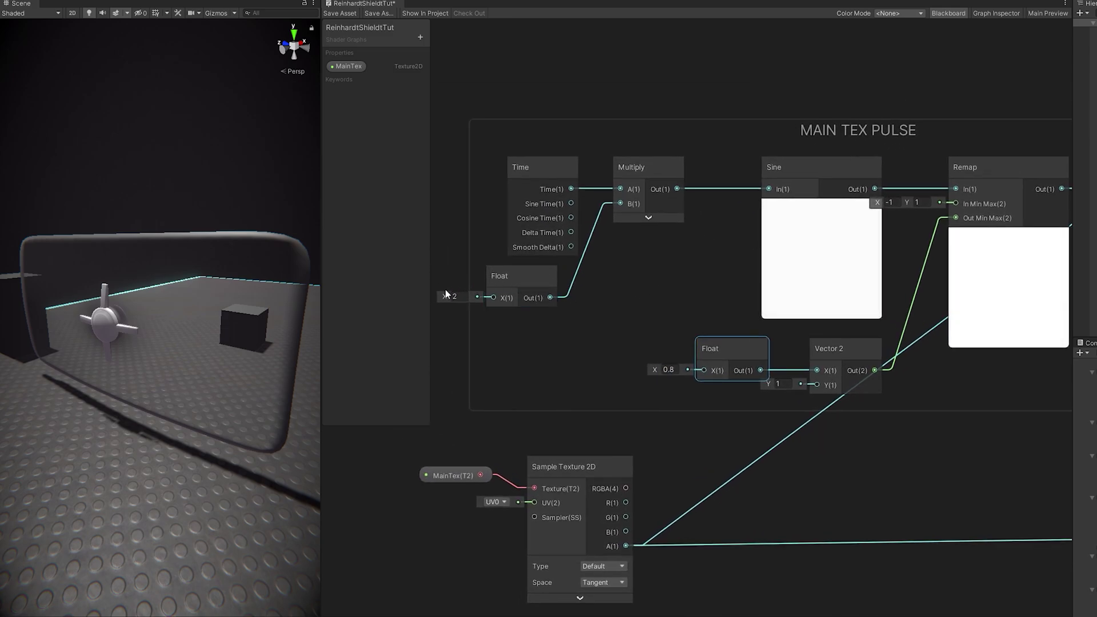
pyautogui.moveTo(445, 295); pyautogui.dragTo(550, 293)
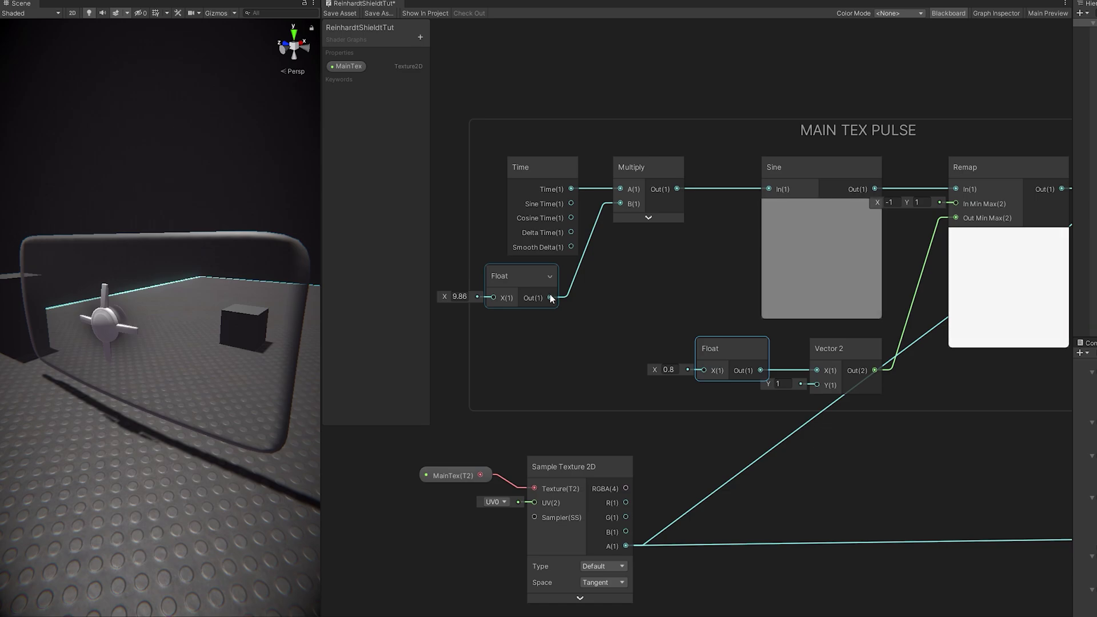
pyautogui.click(461, 298)
pyautogui.write('2')
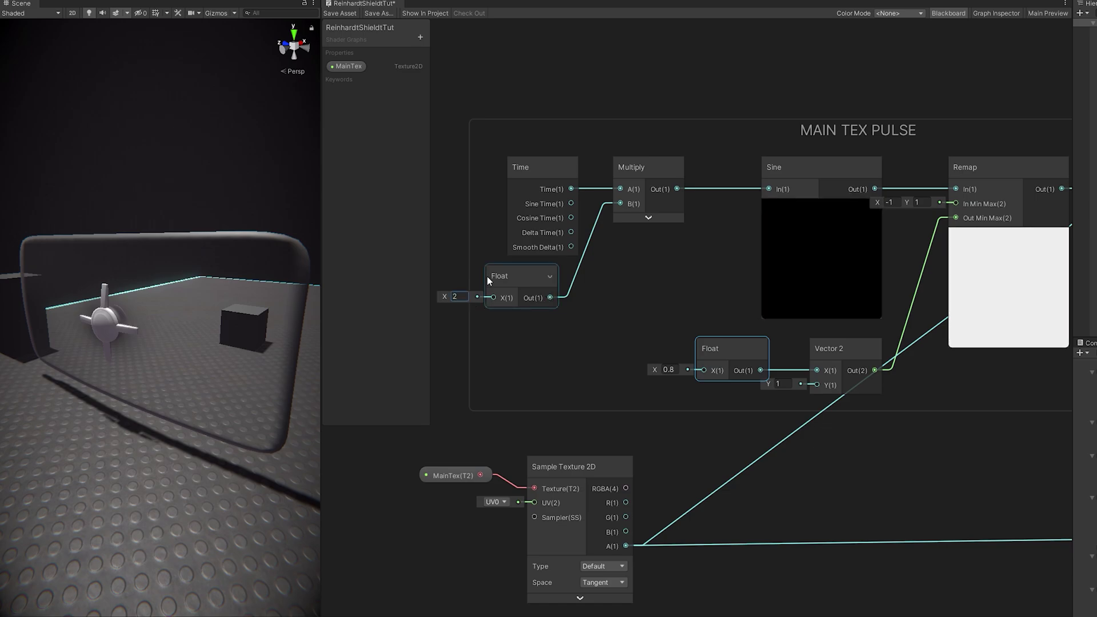
# Connect the final Multiply output of the MAIN TEX PULSE group to the Add node's A input
pyautogui.moveTo(746, 306); pyautogui.dragTo(461, 277, button='middle')
pyautogui.scroll(-4, 699, 327)
pyautogui.moveTo(885, 317); pyautogui.dragTo(861, 276, button='middle')
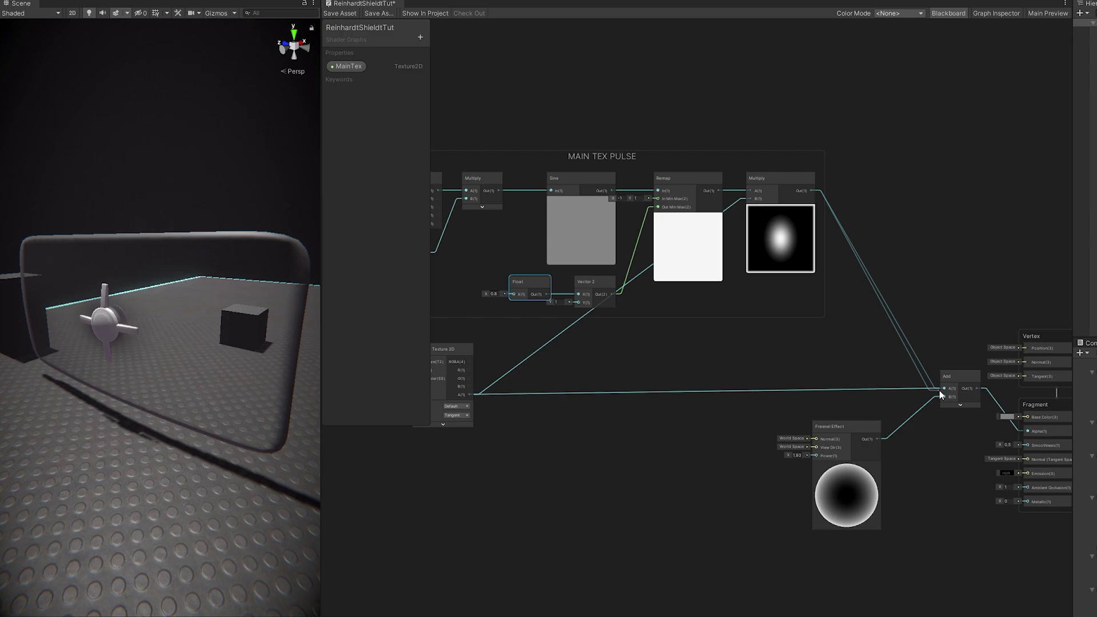
pyautogui.moveTo(941, 354); pyautogui.dragTo(940, 354, button='middle')
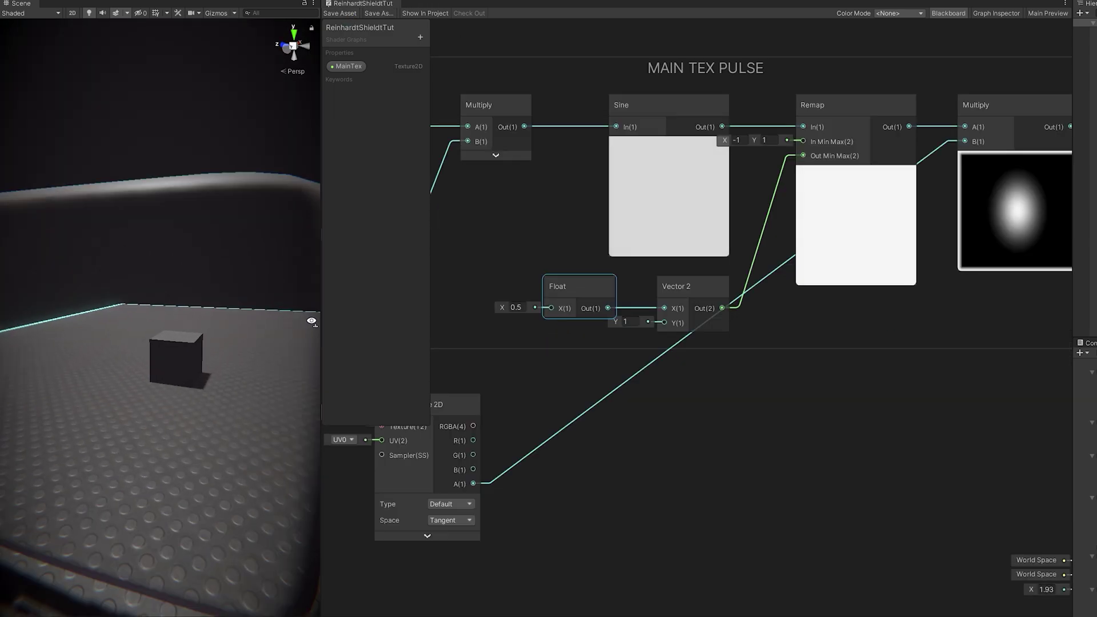
# Connect the Smoothness property to the Fragment's Smoothness input and place its node just below the Add node
pyautogui.moveTo(297, 317); pyautogui.dragTo(292, 338, button='right')
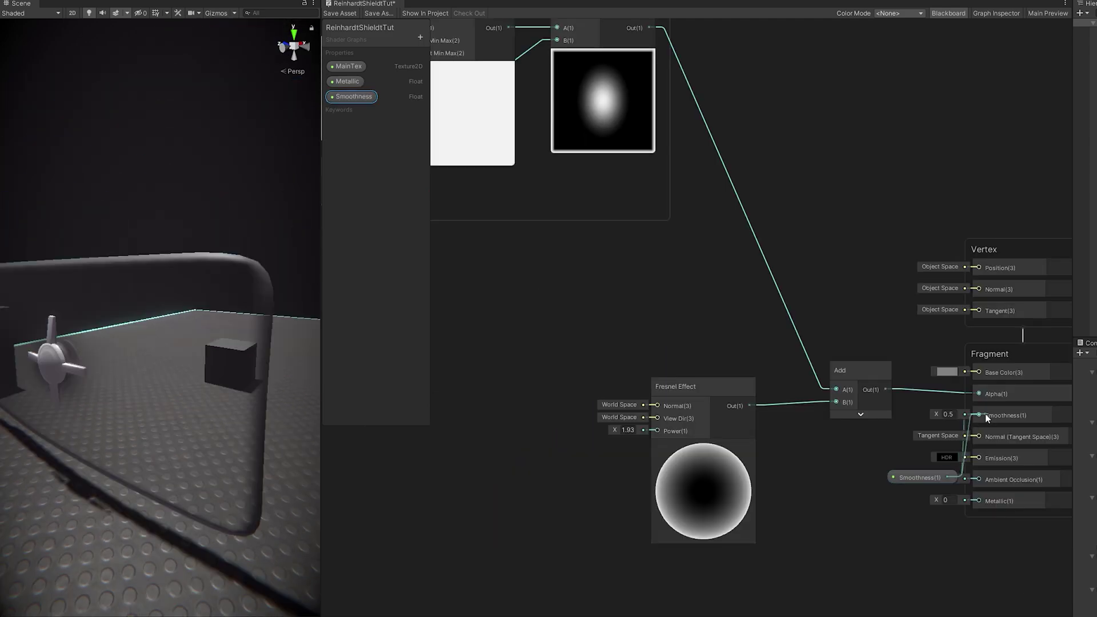
pyautogui.moveTo(904, 468); pyautogui.dragTo(835, 444)
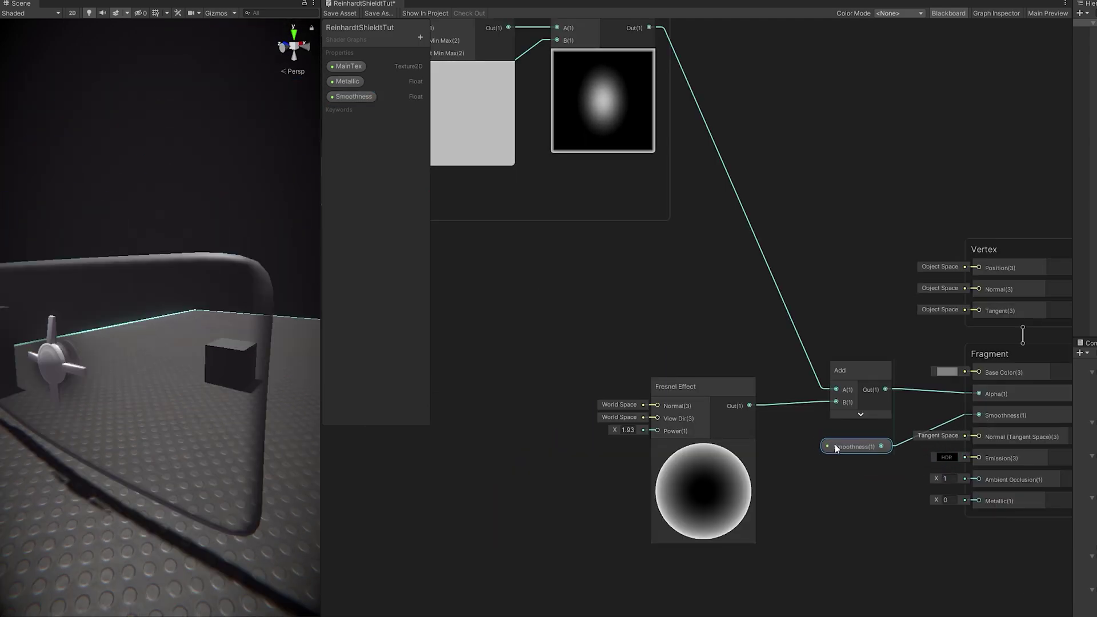
# Connect the Metallic property to the Fragment's Metallic input and place its node below the Smoothness node
pyautogui.moveTo(348, 81); pyautogui.dragTo(899, 515)
pyautogui.moveTo(964, 504); pyautogui.dragTo(966, 501)
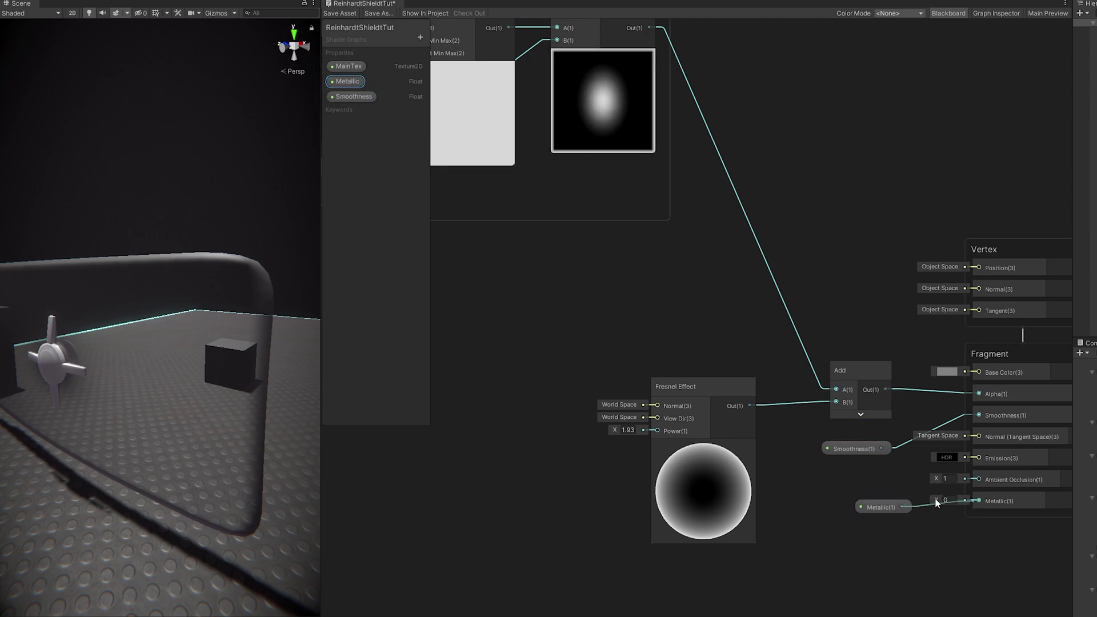
pyautogui.moveTo(886, 505); pyautogui.dragTo(865, 503)
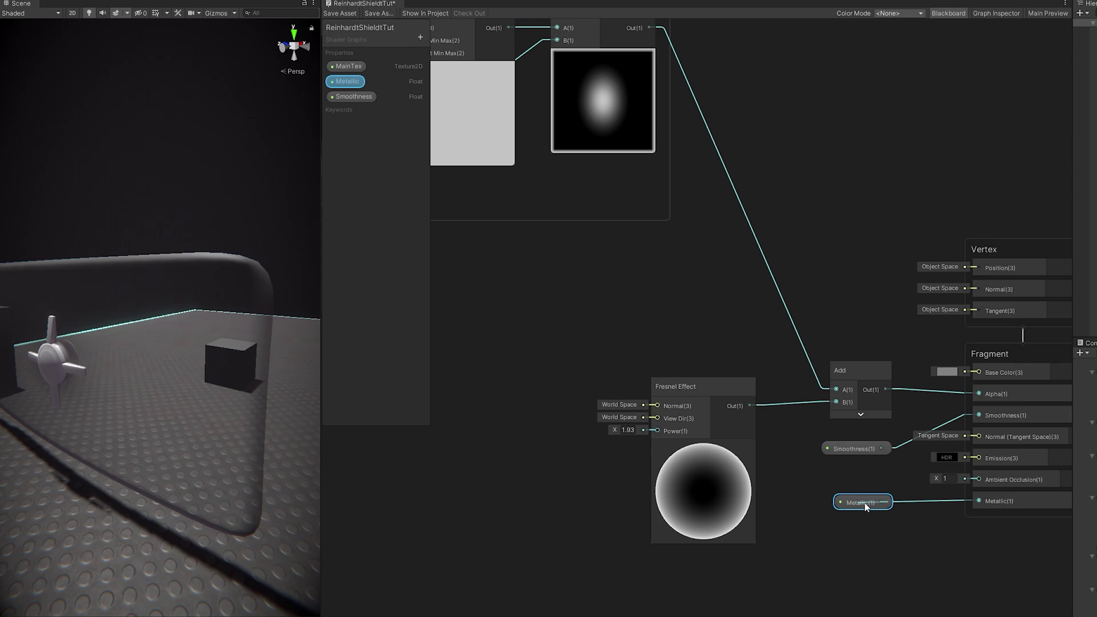
pyautogui.press('space')
pyautogui.press('Escape')
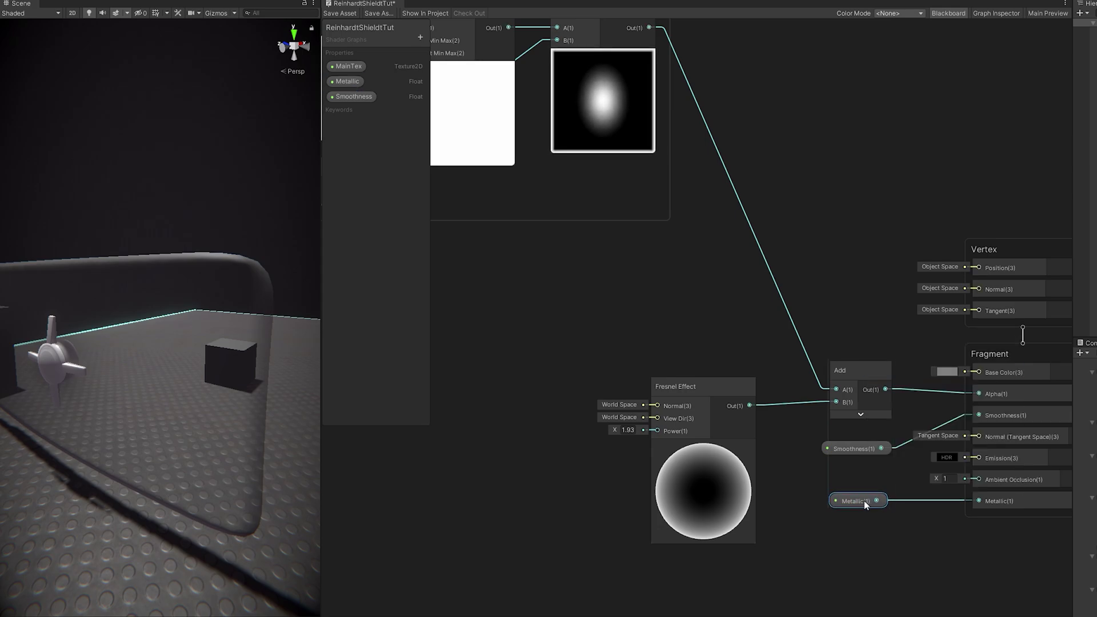
pyautogui.click(852, 448)
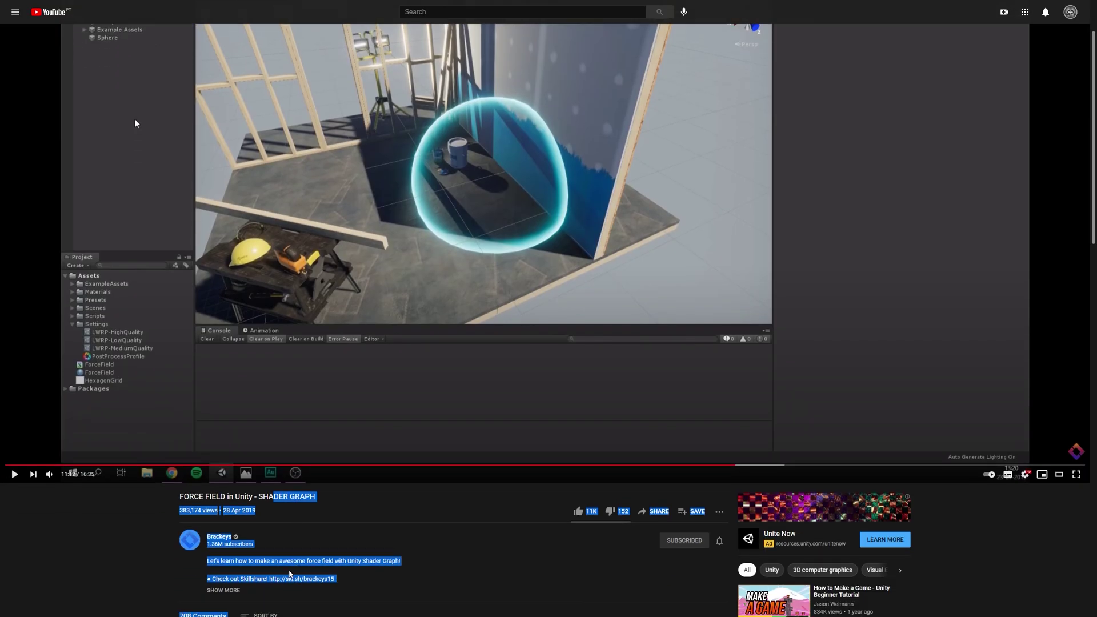
pyautogui.click(313, 519)
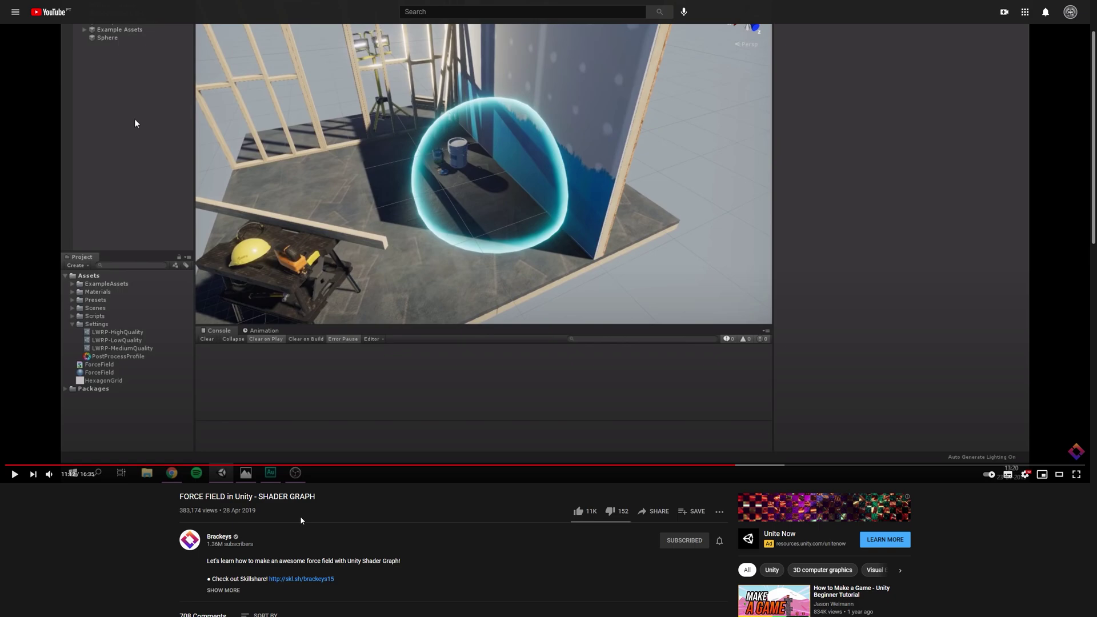
pyautogui.scroll(2, 600, 468)
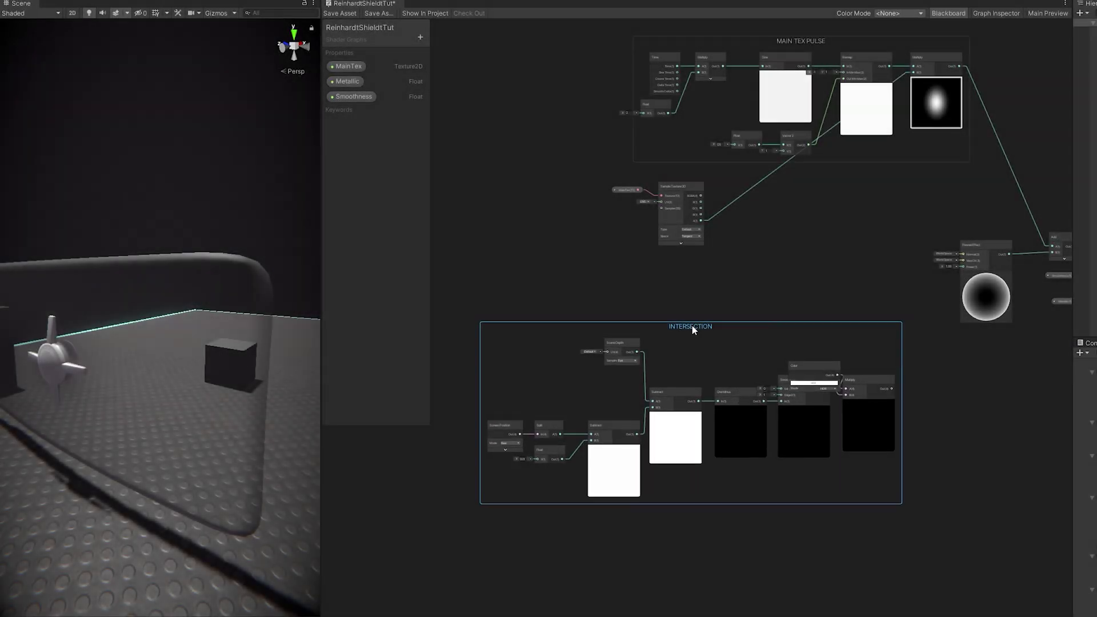
# Connect the final Multiply output of the INTERSECTION group to the Fragment's Emission input
pyautogui.scroll(3, 693, 331)
pyautogui.moveTo(558, 388); pyautogui.dragTo(584, 348, button='middle')
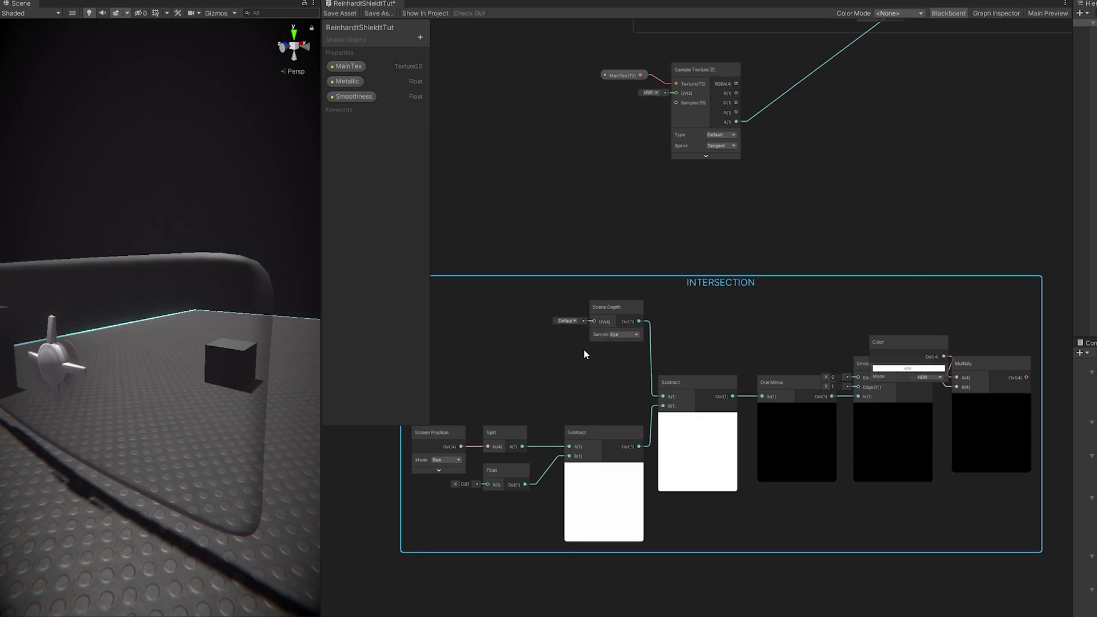
pyautogui.scroll(2, 564, 365)
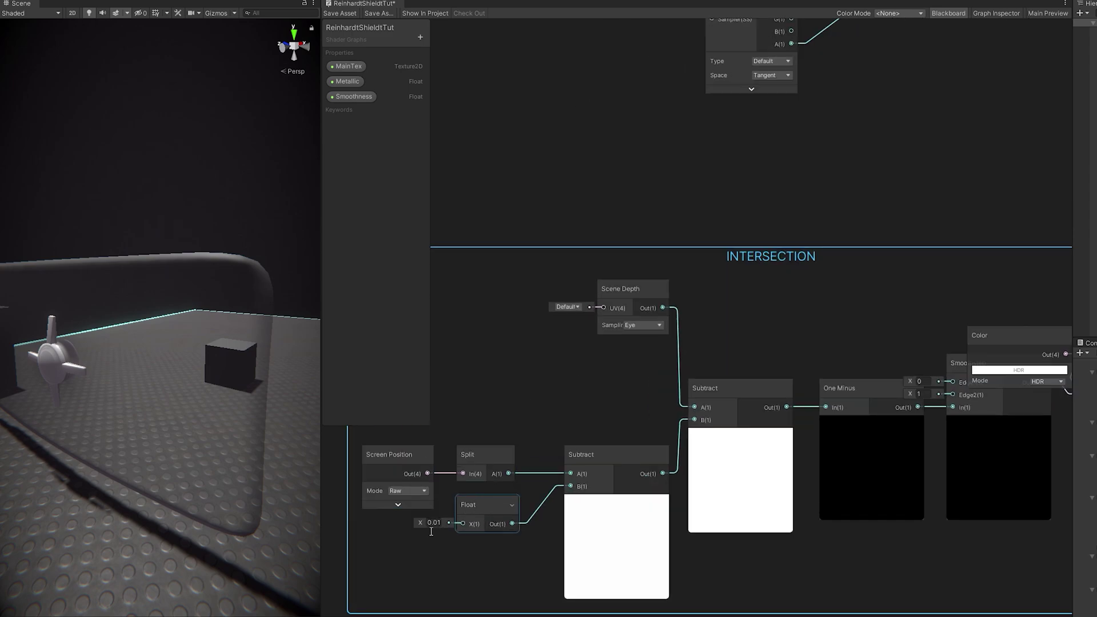
pyautogui.moveTo(571, 405); pyautogui.dragTo(522, 413, button='middle')
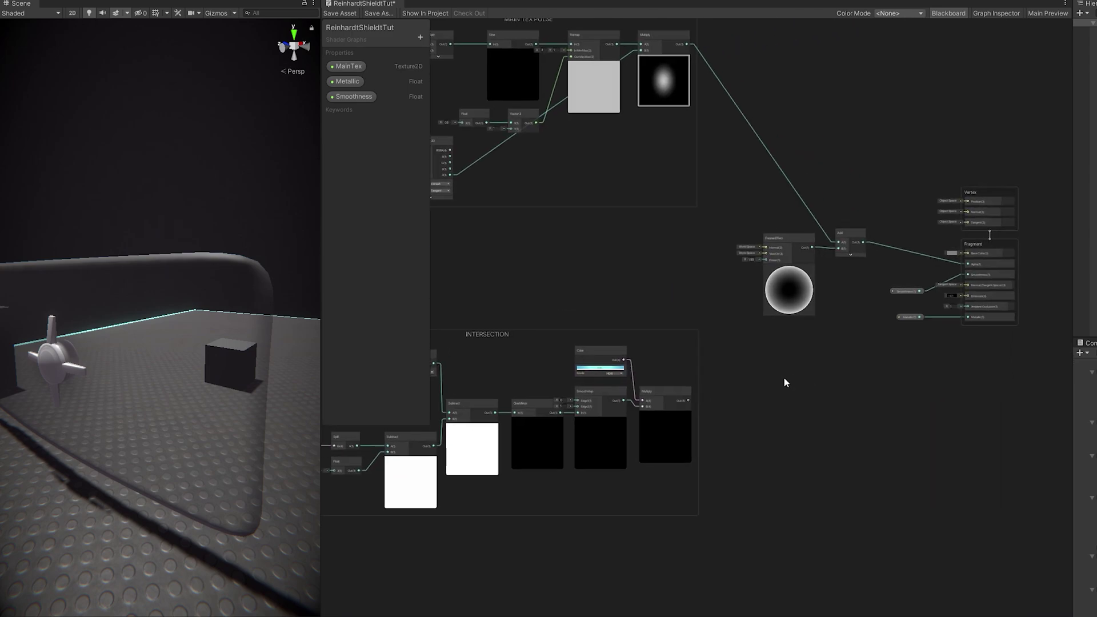
pyautogui.scroll(4, 728, 386)
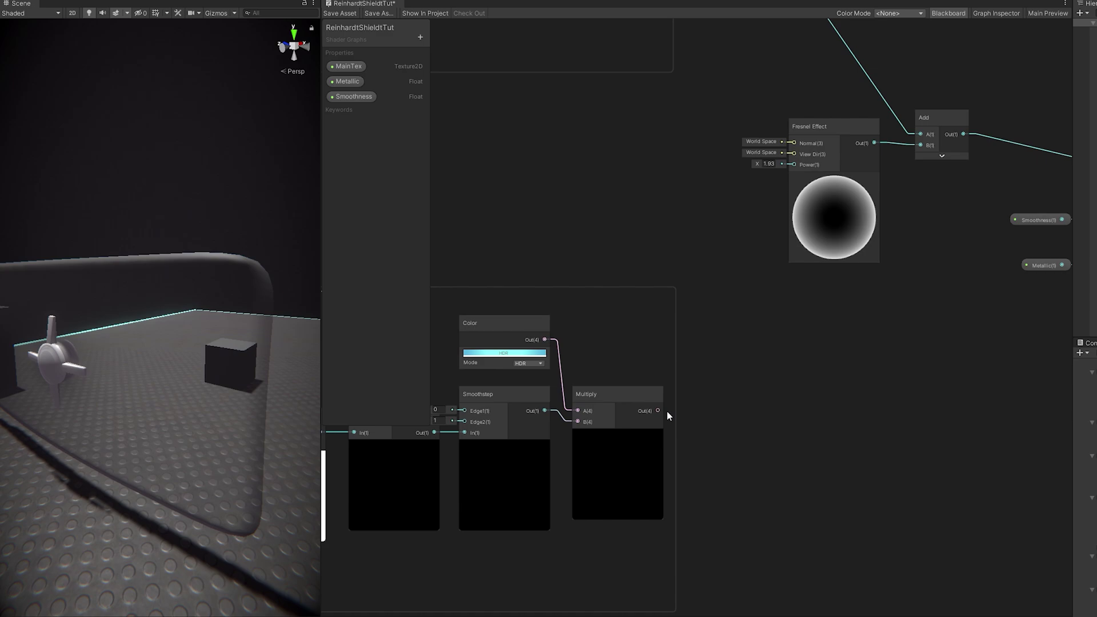
pyautogui.moveTo(870, 378); pyautogui.dragTo(1001, 250)
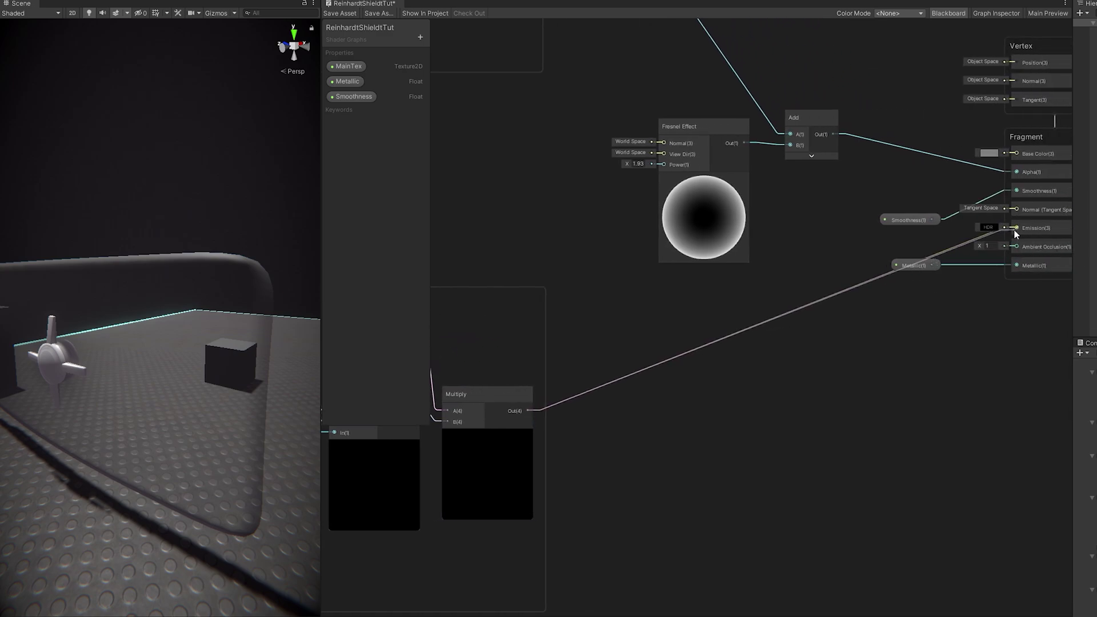
# Combine the MAIN TEX PULSE and INTERSECTION Multiply outputs in a new Add node and connect it to input A of the Add node feeding Alpha
pyautogui.moveTo(544, 349); pyautogui.dragTo(562, 531, button='middle')
pyautogui.moveTo(548, 590); pyautogui.dragTo(594, 225)
pyautogui.write('add')
pyautogui.press('Return')
pyautogui.moveTo(615, 164); pyautogui.dragTo(673, 326, button='middle')
pyautogui.moveTo(602, 125); pyautogui.dragTo(655, 386)
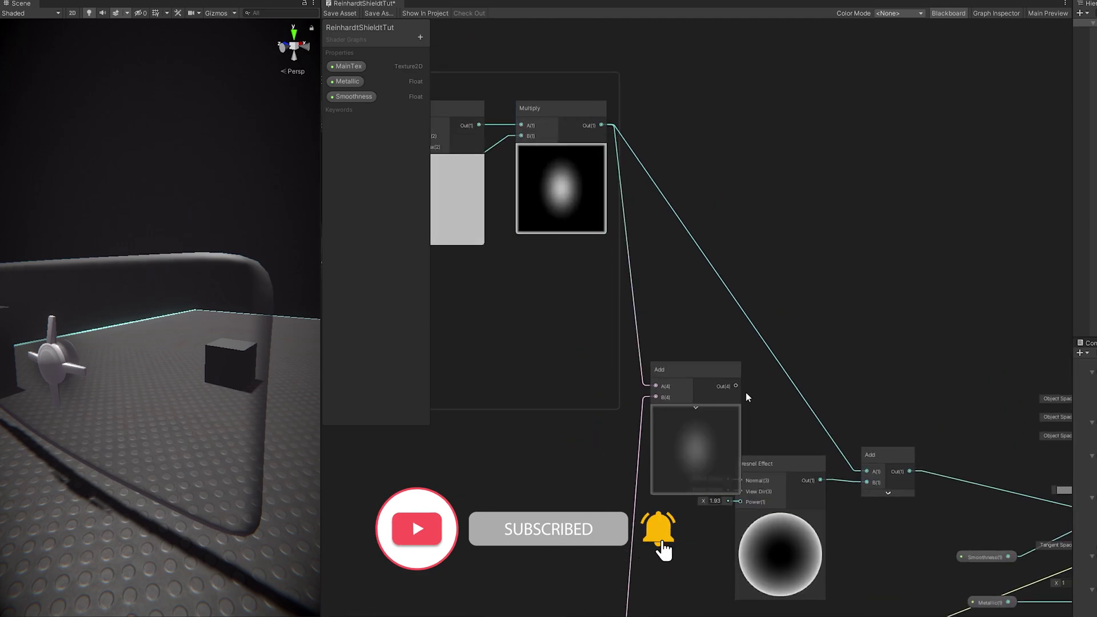
pyautogui.moveTo(738, 386); pyautogui.dragTo(868, 471)
pyautogui.moveTo(694, 370); pyautogui.dragTo(693, 287)
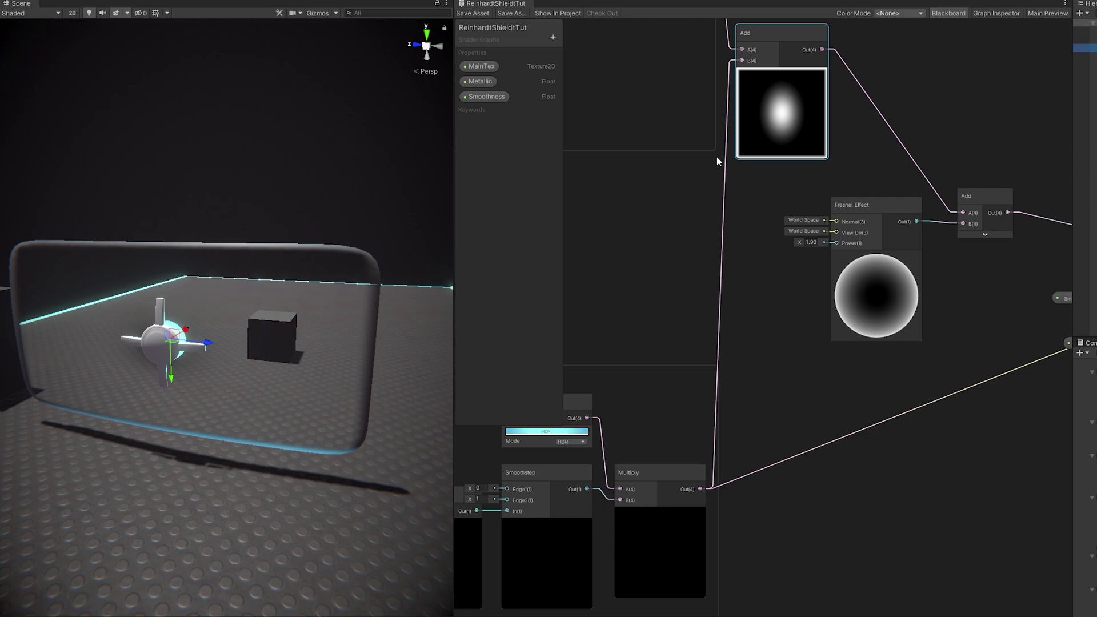
# Try lowering the shield into the floor and moving it against the dark block to test the intersection glow, and undo the moves
pyautogui.press('f')
pyautogui.moveTo(237, 372); pyautogui.dragTo(228, 423)
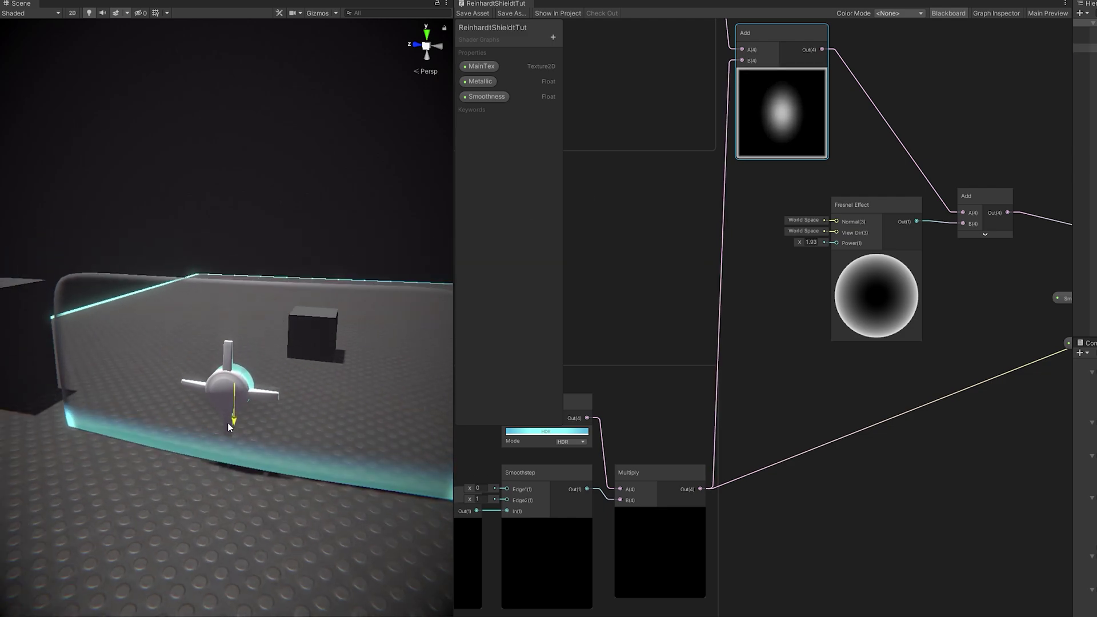
pyautogui.moveTo(277, 393); pyautogui.dragTo(214, 371)
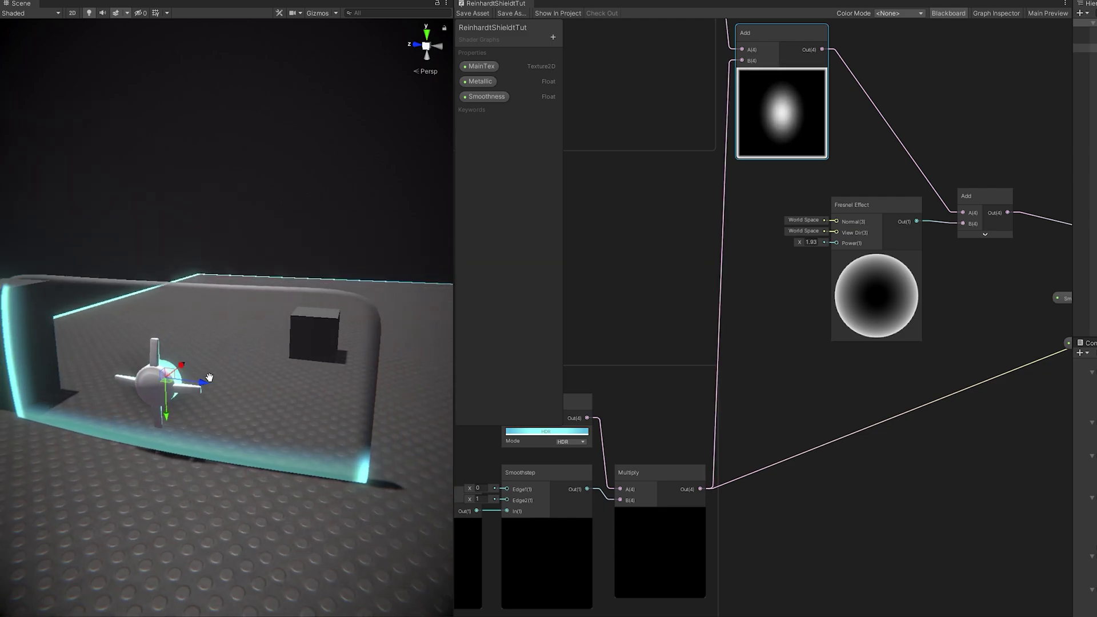
pyautogui.moveTo(173, 367); pyautogui.dragTo(317, 416, button='middle')
pyautogui.moveTo(310, 405); pyautogui.dragTo(343, 370)
pyautogui.hotkey('ctrl', 'z')
pyautogui.hotkey('ctrl', 'z')
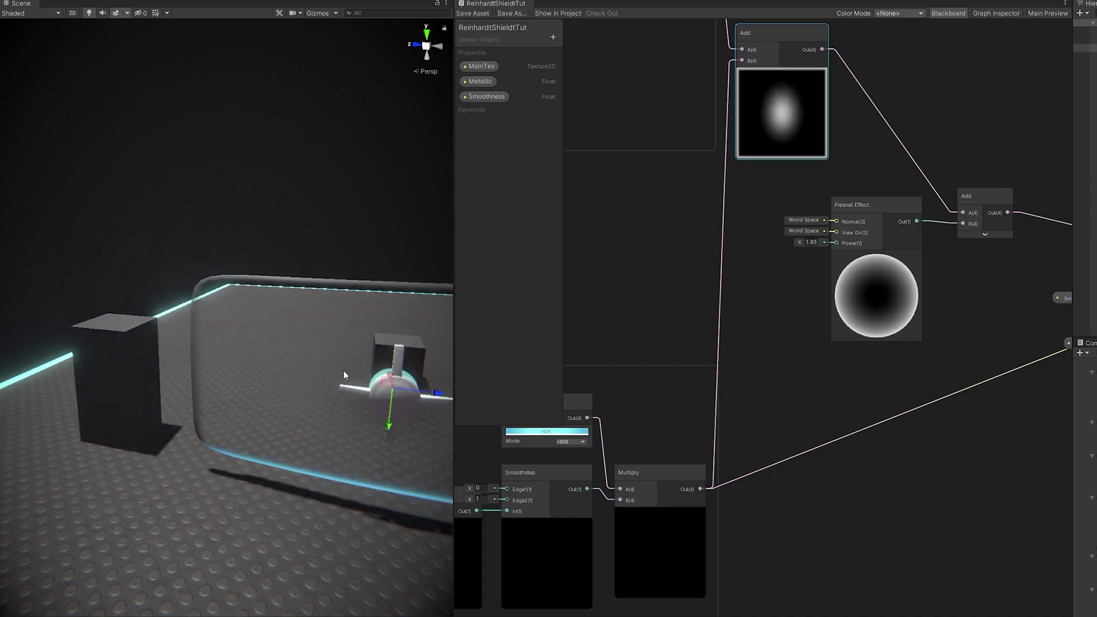
# Move the MAIN TEX PULSE group up and paste the PATTERN node group between it and the INTERSECTION group
pyautogui.scroll(-6, 649, 316)
pyautogui.moveTo(645, 332); pyautogui.dragTo(774, 387, button='middle')
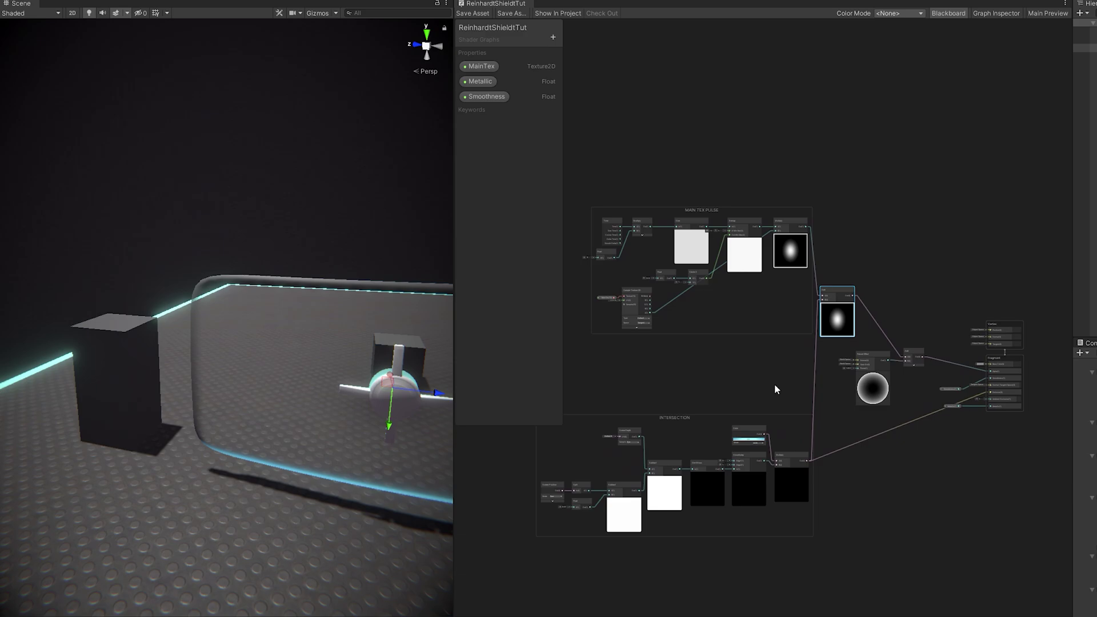
pyautogui.scroll(2, 774, 324)
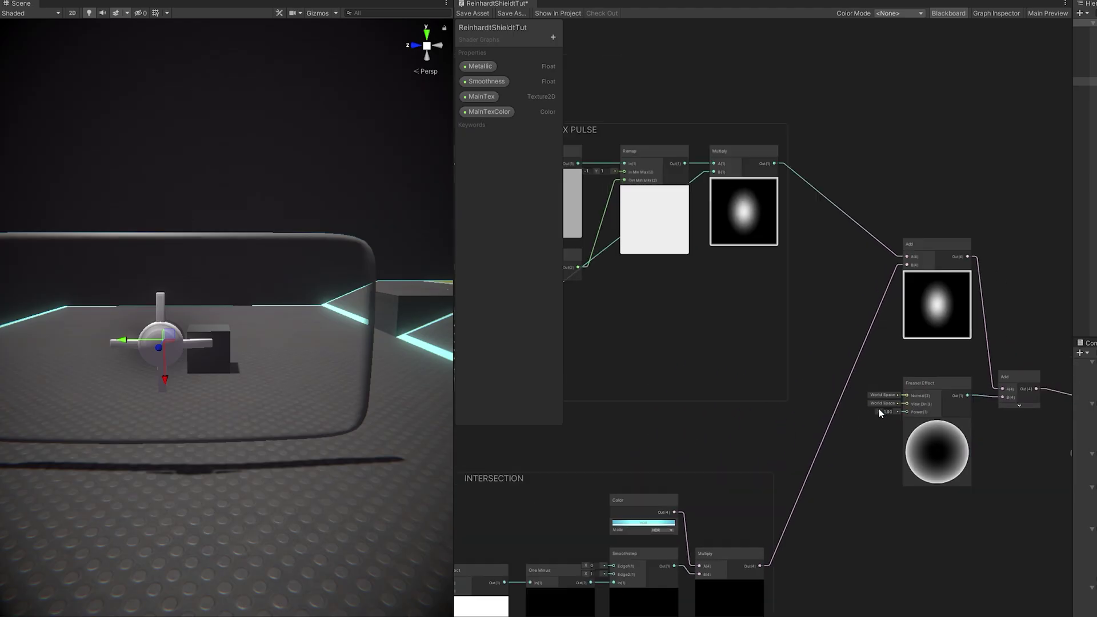
pyautogui.scroll(-2, 852, 397)
pyautogui.scroll(3, 840, 343)
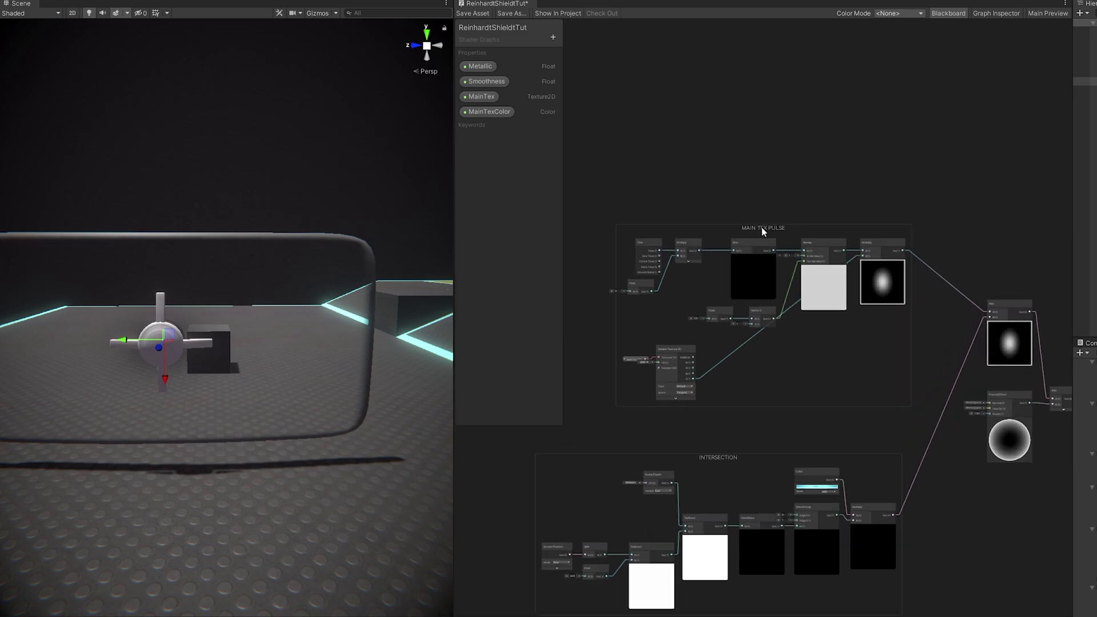
pyautogui.moveTo(762, 228); pyautogui.dragTo(716, 81)
pyautogui.click(737, 394)
pyautogui.moveTo(691, 343); pyautogui.dragTo(782, 328, button='middle')
pyautogui.hotkey('ctrl', 'v')
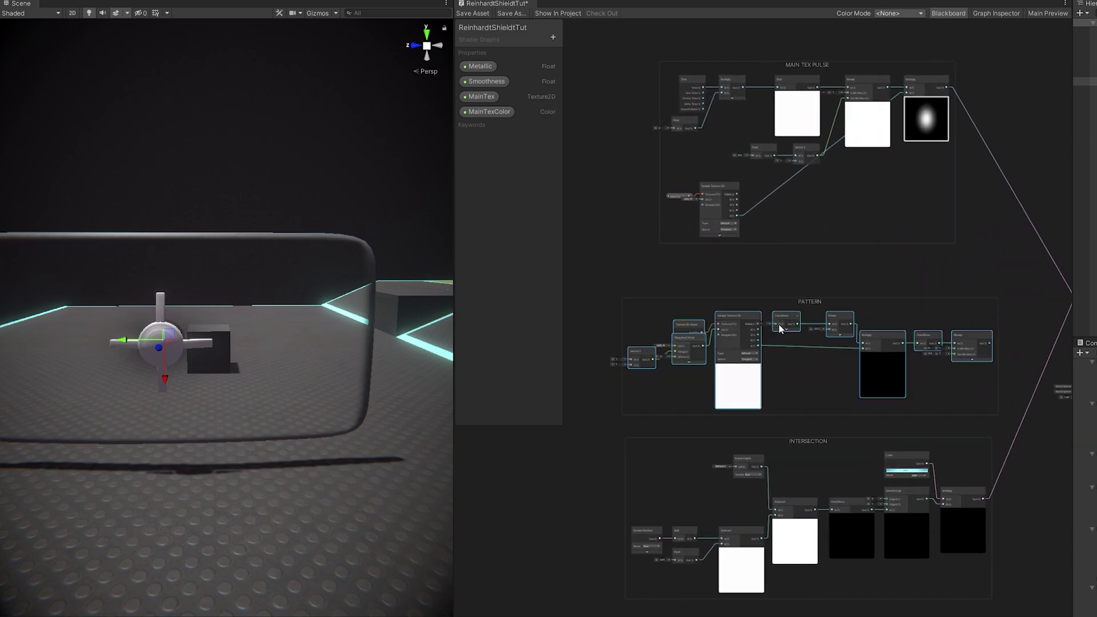
pyautogui.click(808, 303)
# Set the PATTERN group's Vector 2 X value to 3 and move the Texture 2D Asset node clear of Tiling And Offset
pyautogui.scroll(5, 632, 327)
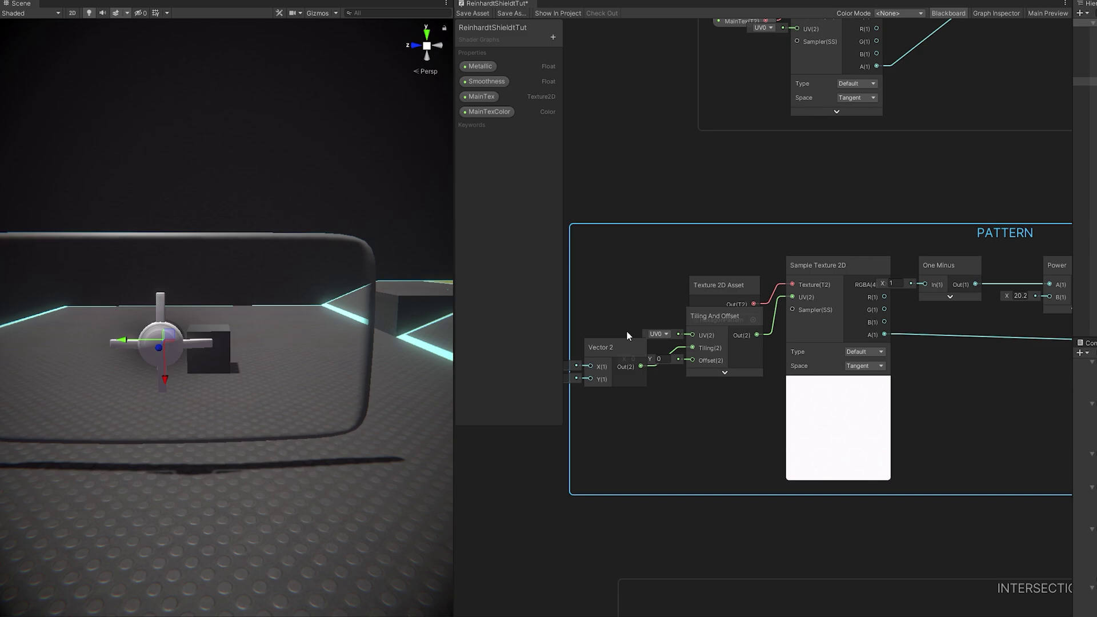
pyautogui.moveTo(626, 330); pyautogui.dragTo(689, 327, button='middle')
pyautogui.write('3')
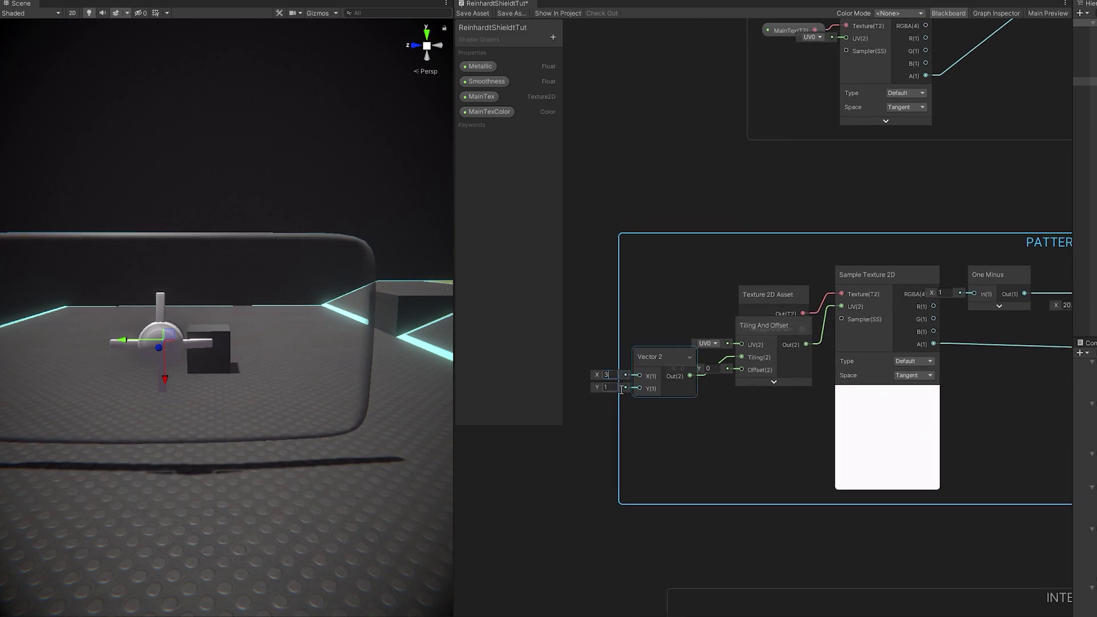
pyautogui.moveTo(732, 445); pyautogui.dragTo(656, 468, button='middle')
pyautogui.moveTo(692, 323); pyautogui.dragTo(688, 295)
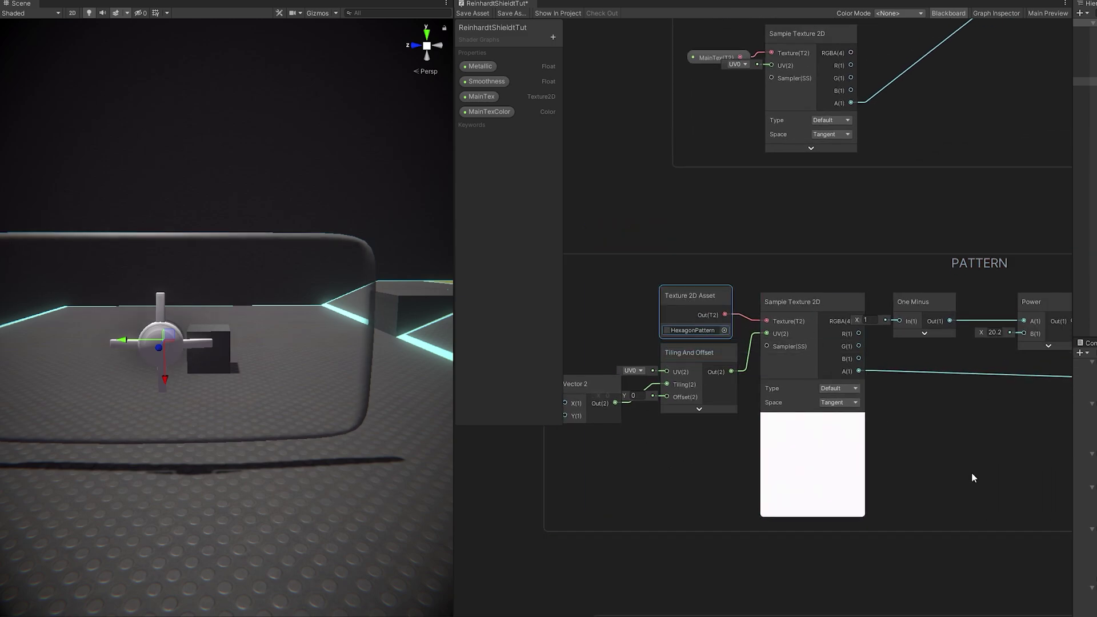
# Connect the A output of the MainTex Sample Texture 2D to the PATTERN group's first One Minus input and examine the hexagon preview
pyautogui.moveTo(976, 471); pyautogui.dragTo(814, 468, button='middle')
pyautogui.moveTo(686, 99); pyautogui.dragTo(734, 318)
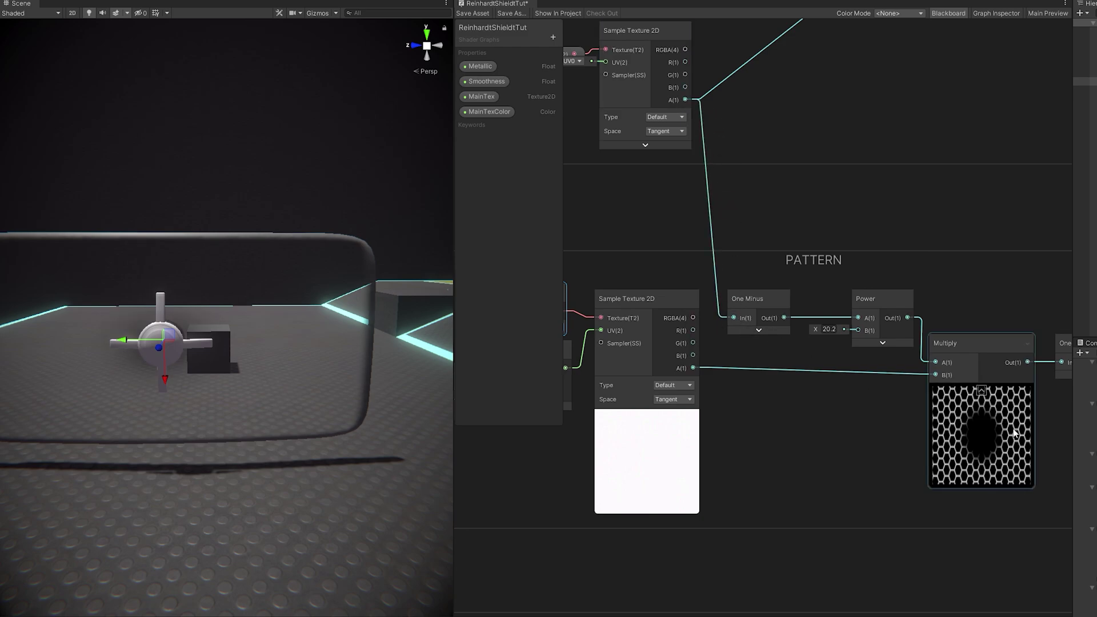
pyautogui.scroll(5, 997, 433)
pyautogui.scroll(-6, 955, 451)
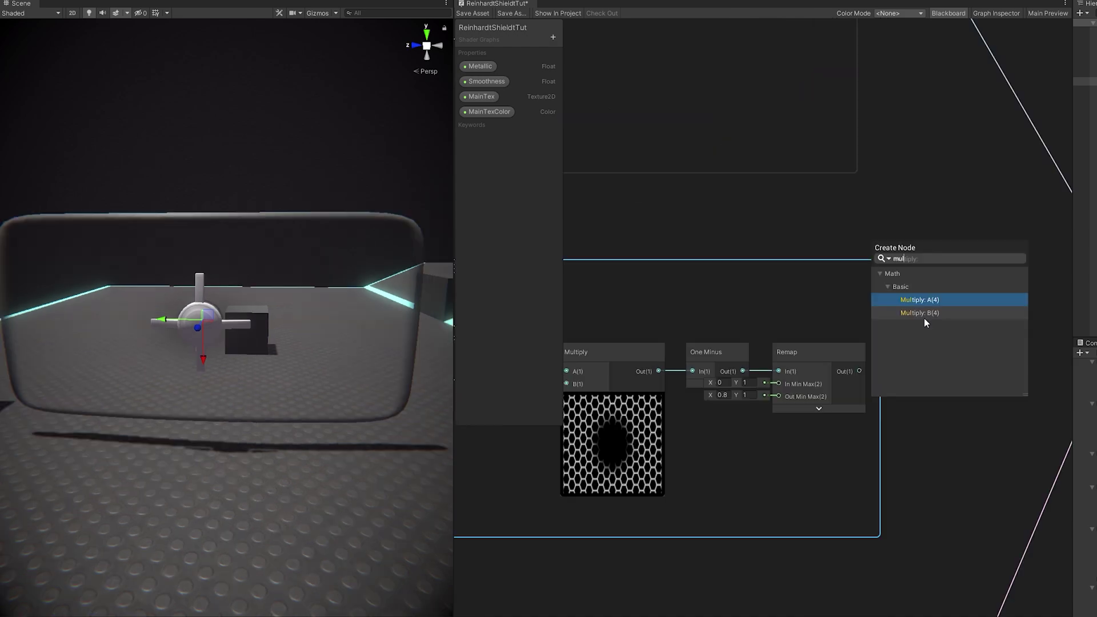
# Create a Multiply node with the PATTERN group's Remap output on B and the MainTex sample's RGBA output on A
pyautogui.click(924, 315)
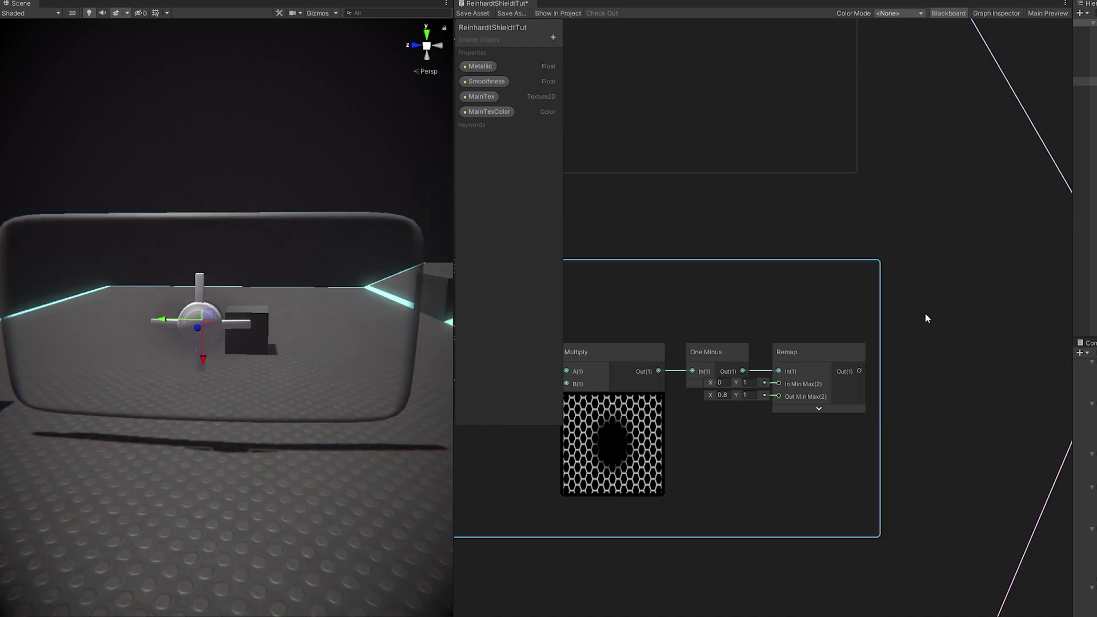
pyautogui.scroll(-3, 951, 232)
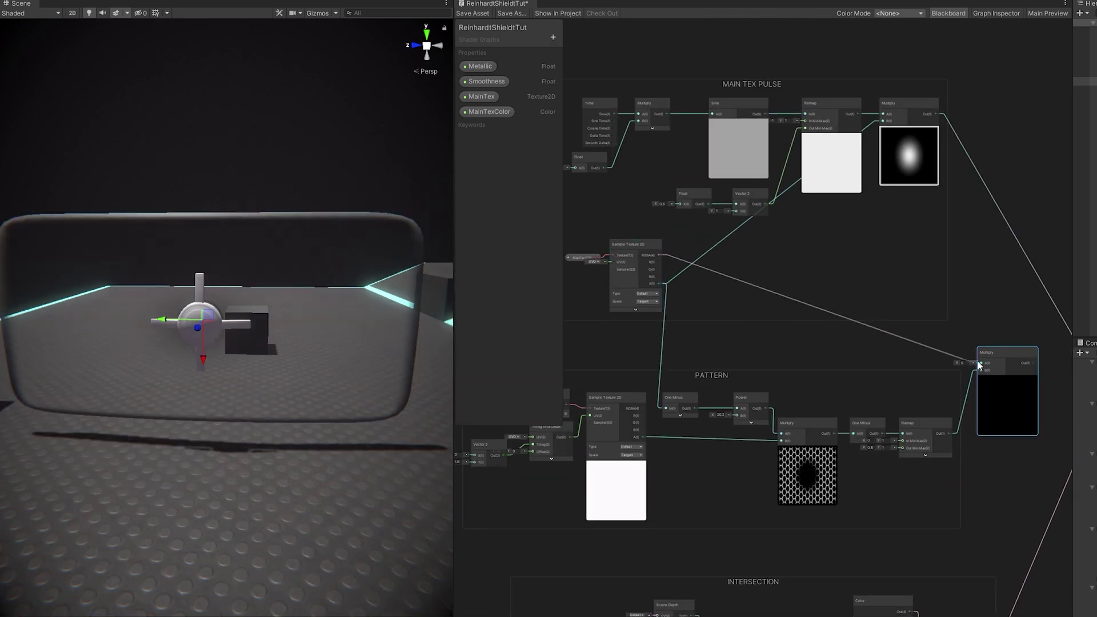
pyautogui.scroll(3, 989, 340)
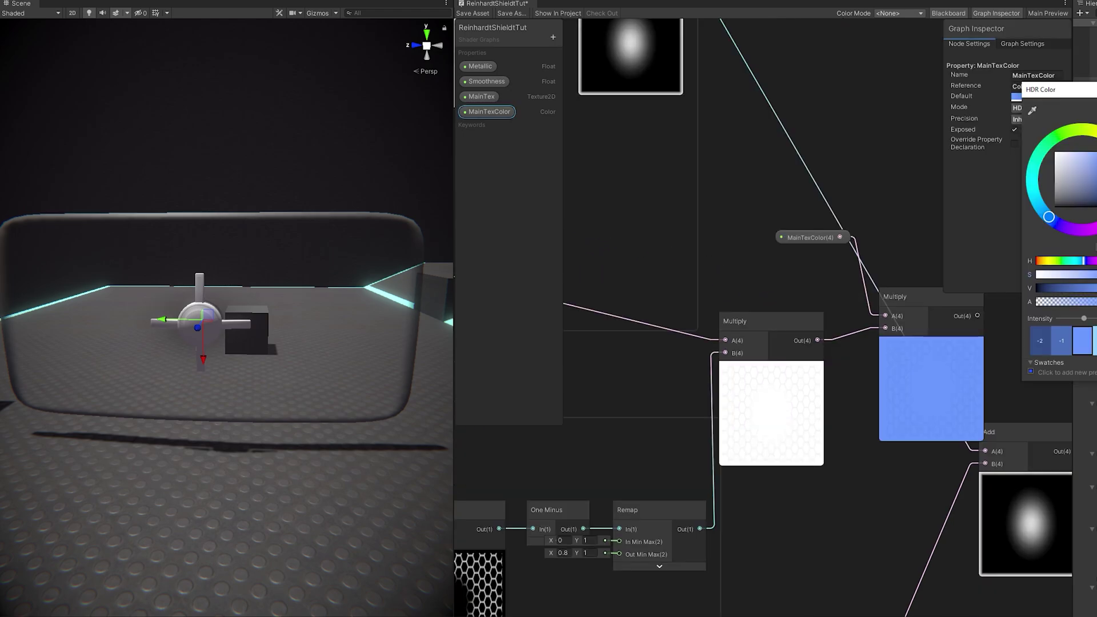
# Keep the blue HDR default for MainTexColor and arrange its node and the Multiply it feeds next to the previous Multiply
pyautogui.press('Escape')
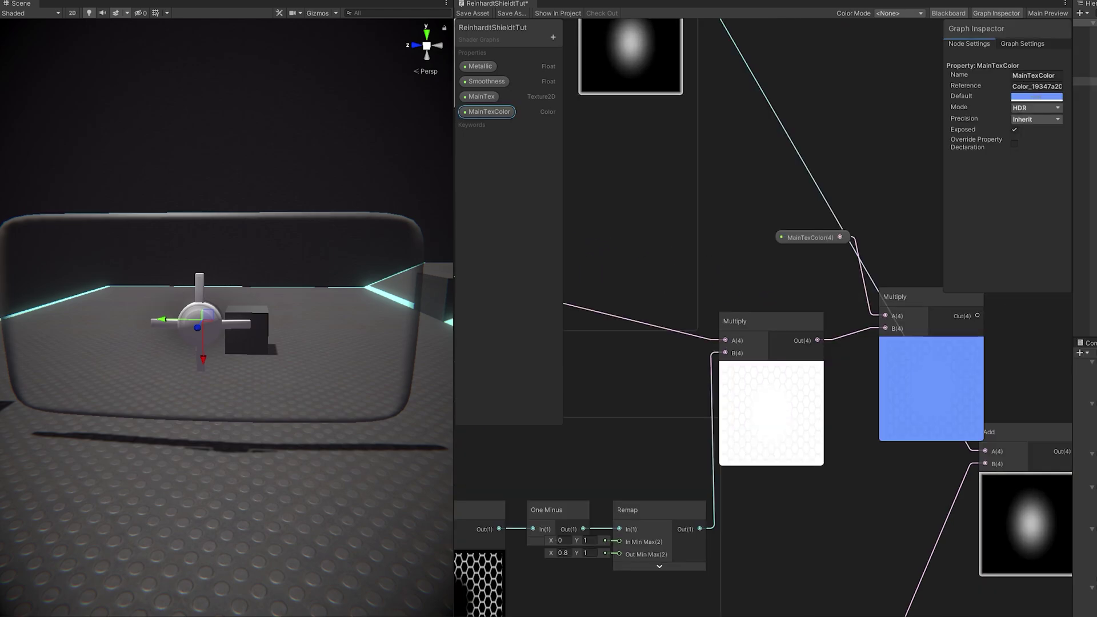
pyautogui.moveTo(855, 226); pyautogui.dragTo(703, 210, button='middle')
pyautogui.click(703, 210)
pyautogui.moveTo(663, 224); pyautogui.dragTo(643, 238)
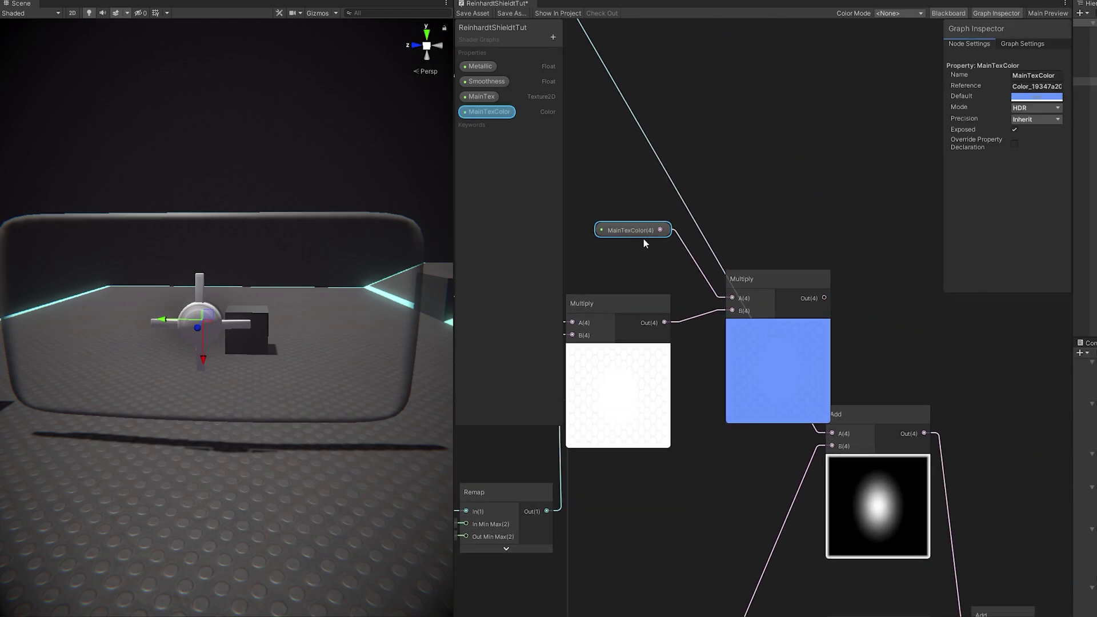
pyautogui.moveTo(760, 280); pyautogui.dragTo(732, 274)
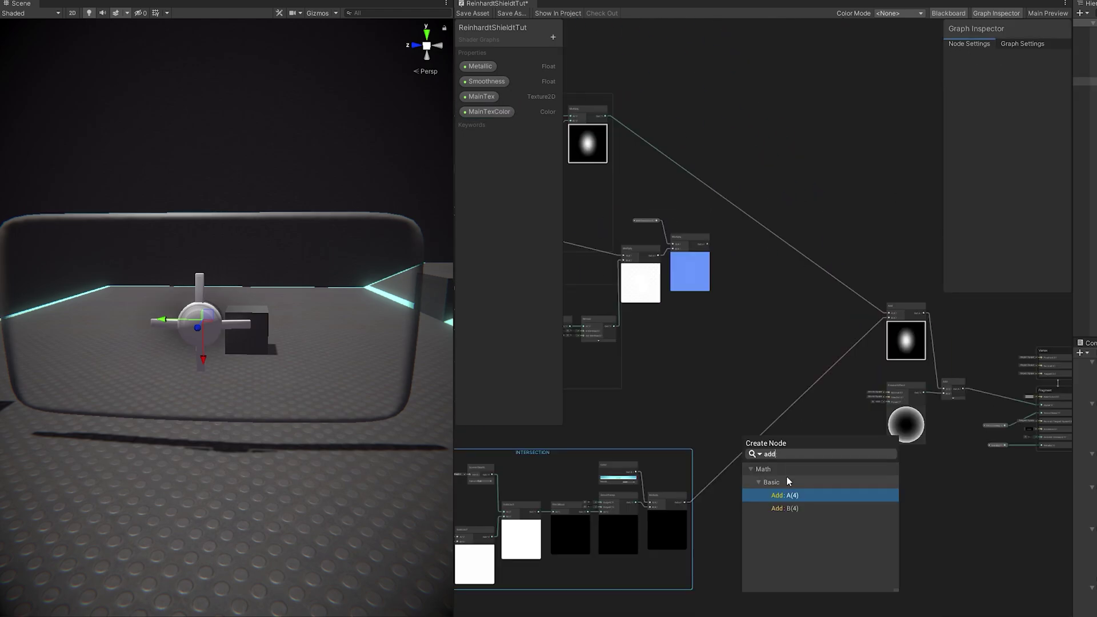
# Add the MainTexColor Multiply and the INTERSECTION Multiply outputs in a new Add node and connect it to the Fragment's Emission input
pyautogui.click(785, 495)
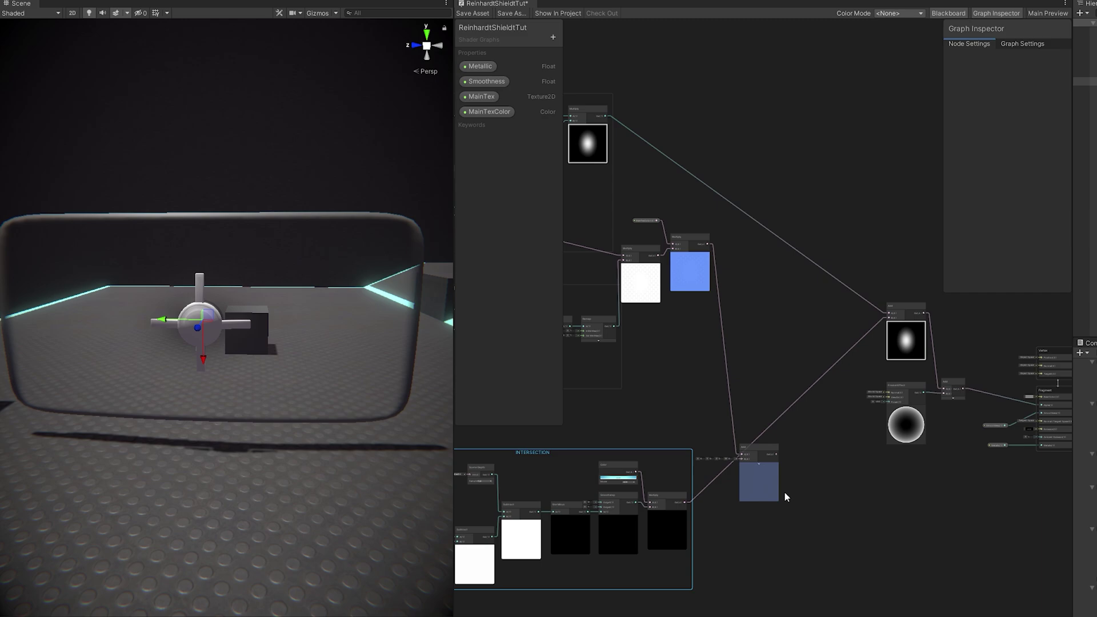
pyautogui.scroll(5, 684, 503)
pyautogui.moveTo(797, 398); pyautogui.dragTo(800, 400)
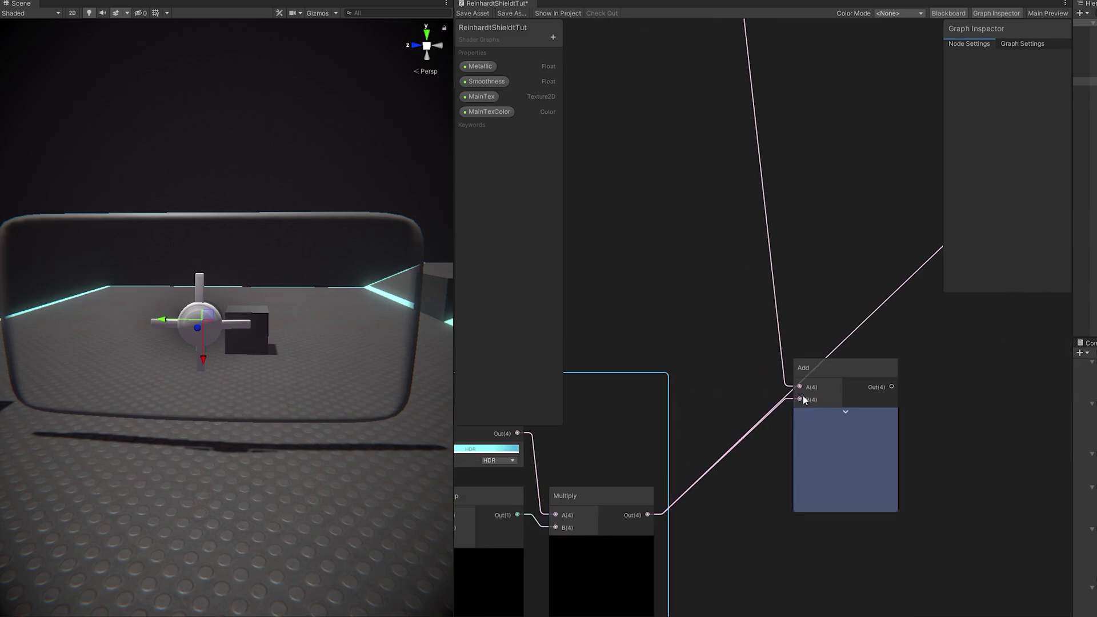
pyautogui.scroll(-5, 632, 478)
pyautogui.moveTo(629, 478); pyautogui.dragTo(941, 443)
# Set the shield's main HDR colour to a light blue with a hue of 232
pyautogui.scroll(3, 945, 443)
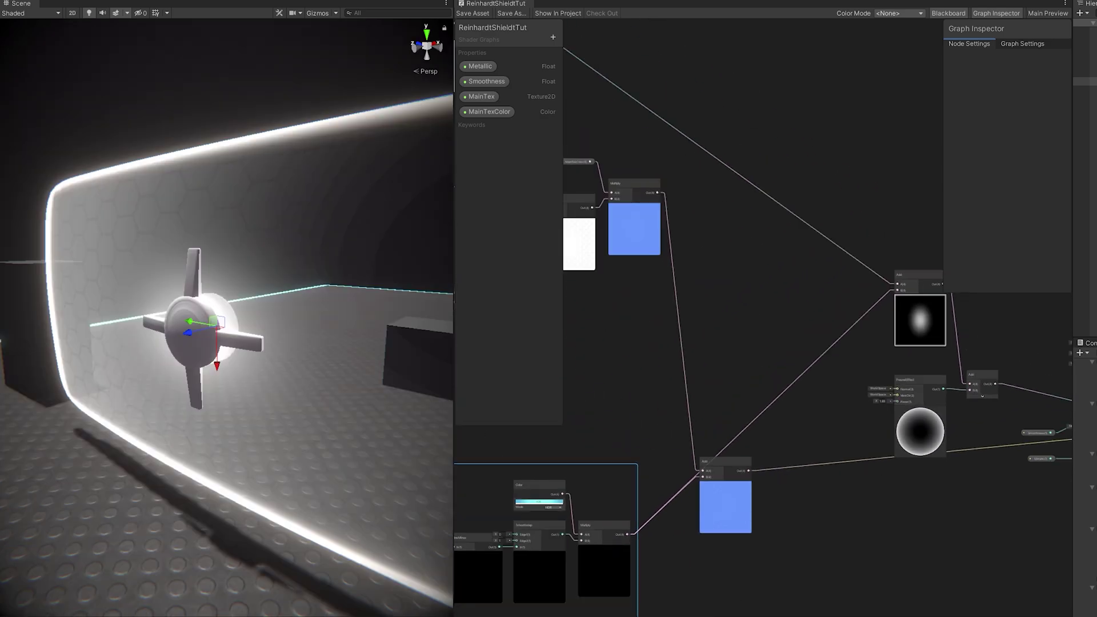
pyautogui.moveTo(595, 188); pyautogui.dragTo(585, 164)
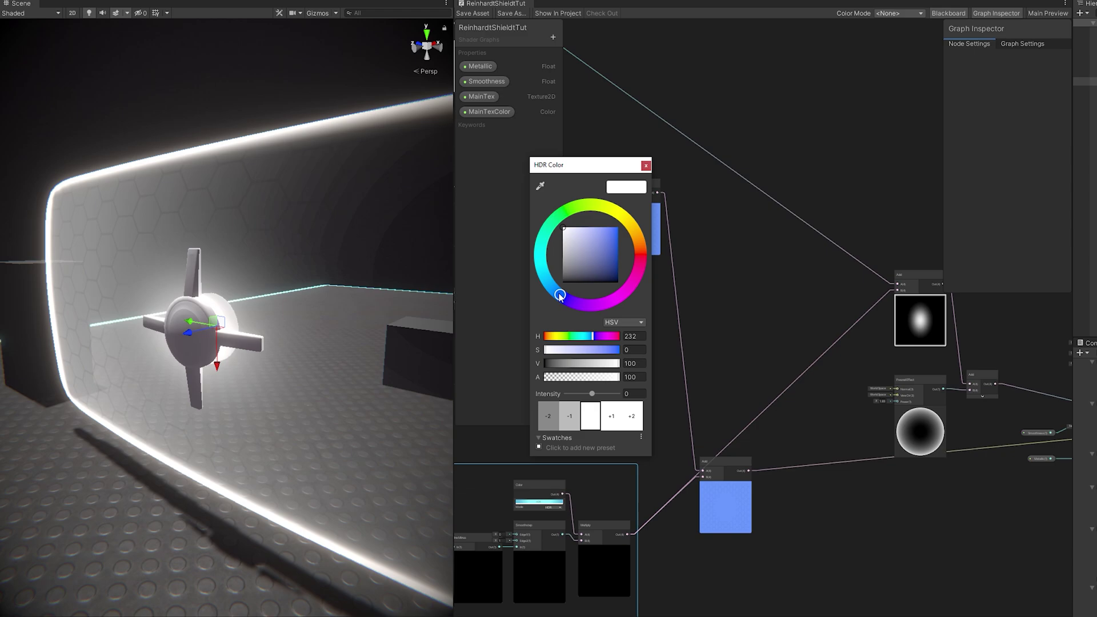
pyautogui.click(604, 227)
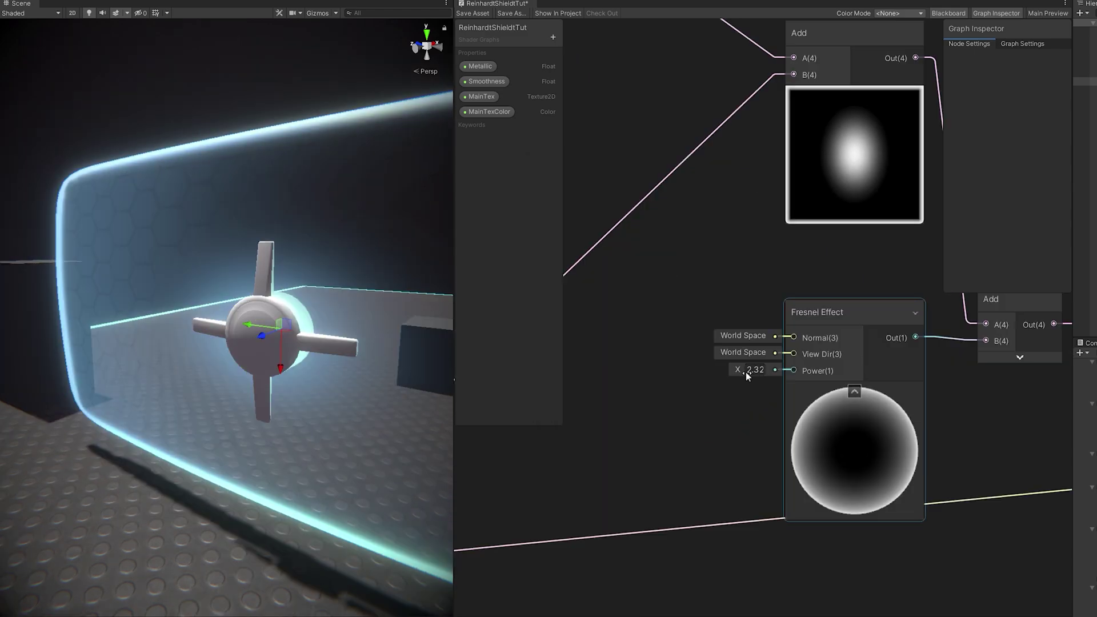
# Lower the Fresnel Effect node's Power to 0.92 and save the shader asset
pyautogui.moveTo(746, 372); pyautogui.dragTo(722, 368)
pyautogui.click(473, 14)
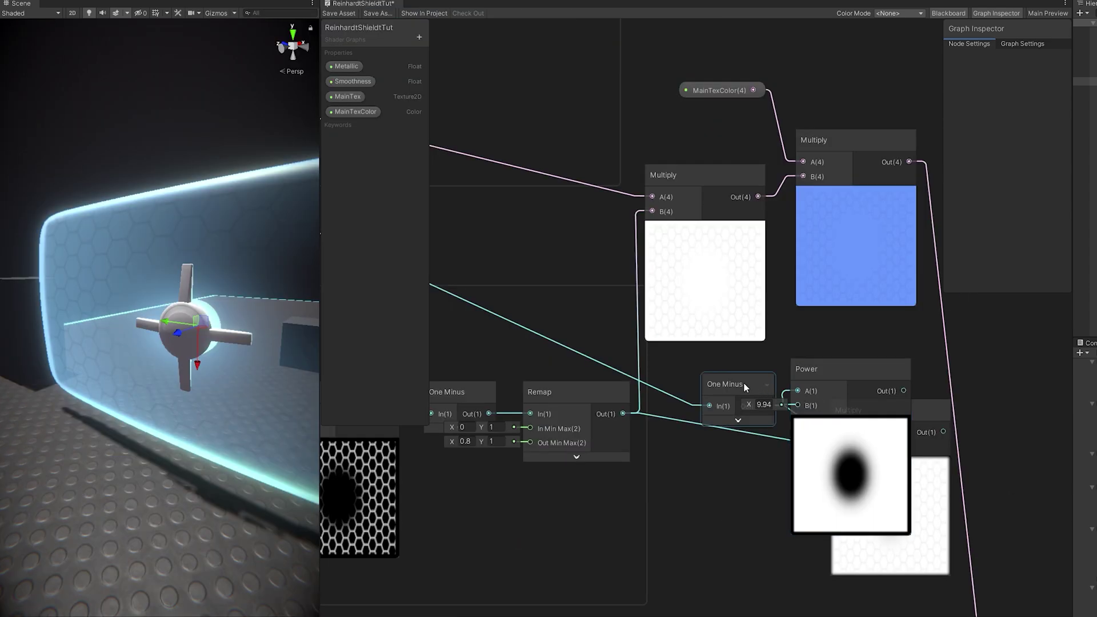
# Collapse the copied Power node's preview, arrange it and One Minus before the lower Multiply, and connect Power's output to that Multiply's A input
pyautogui.click(851, 422)
pyautogui.click(742, 384)
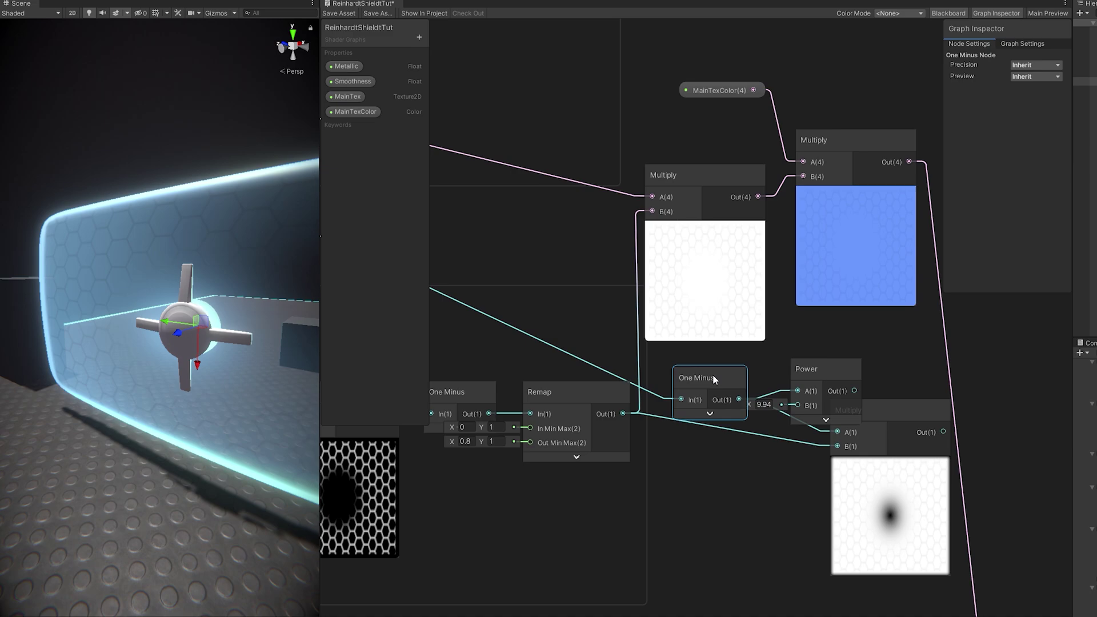
pyautogui.moveTo(713, 376); pyautogui.dragTo(718, 367)
pyautogui.moveTo(842, 346); pyautogui.dragTo(719, 377)
pyautogui.moveTo(819, 367); pyautogui.dragTo(777, 372)
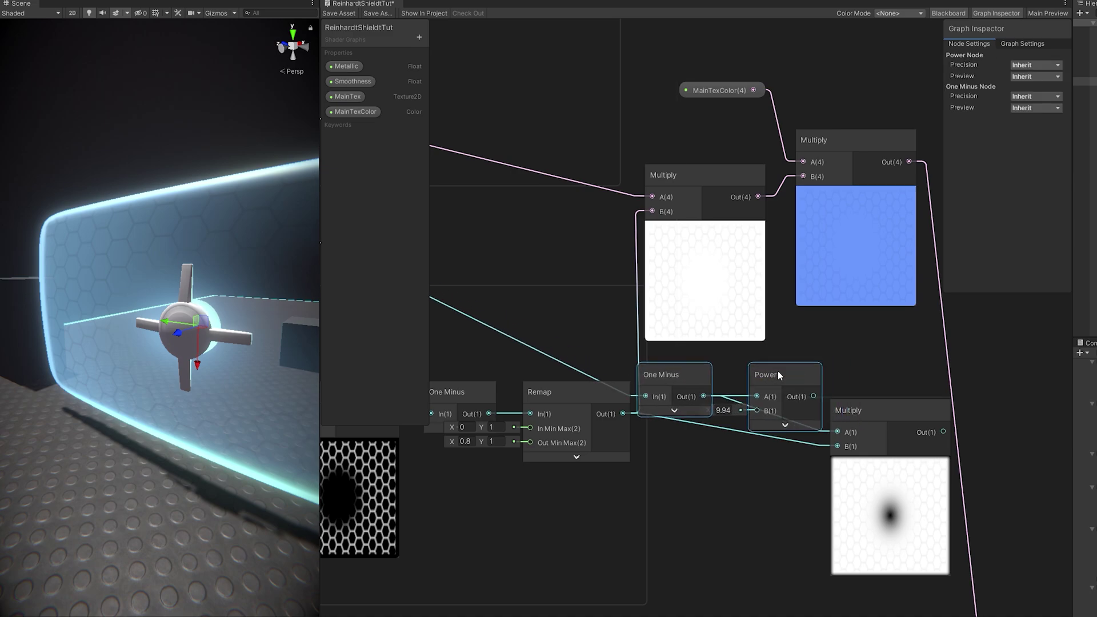
pyautogui.moveTo(842, 434); pyautogui.dragTo(839, 433)
pyautogui.click(880, 375)
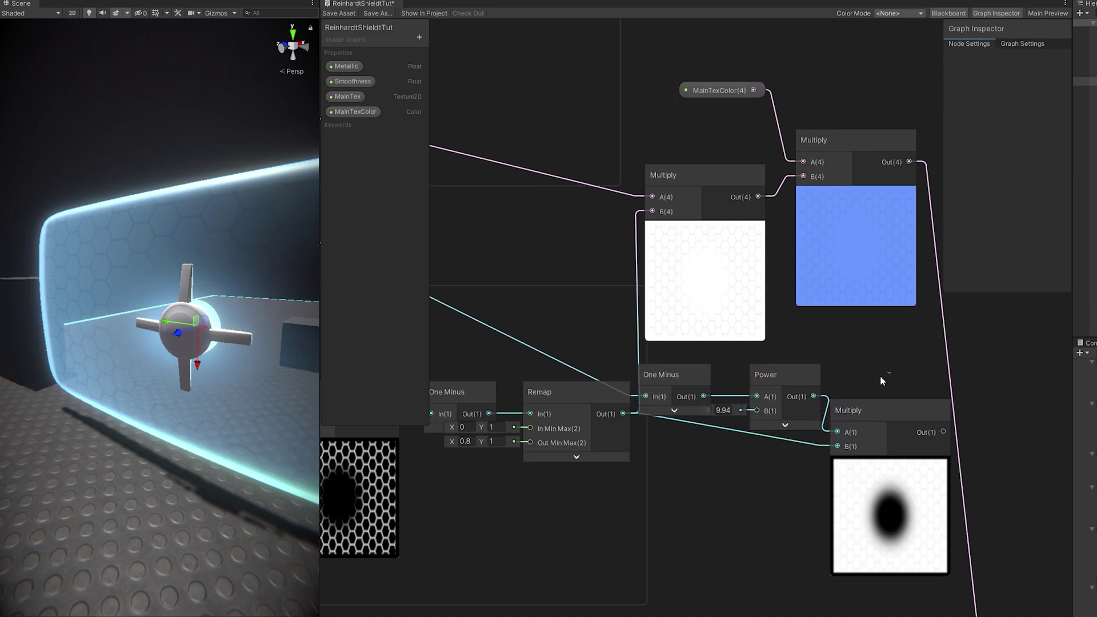
pyautogui.moveTo(697, 417); pyautogui.dragTo(708, 409)
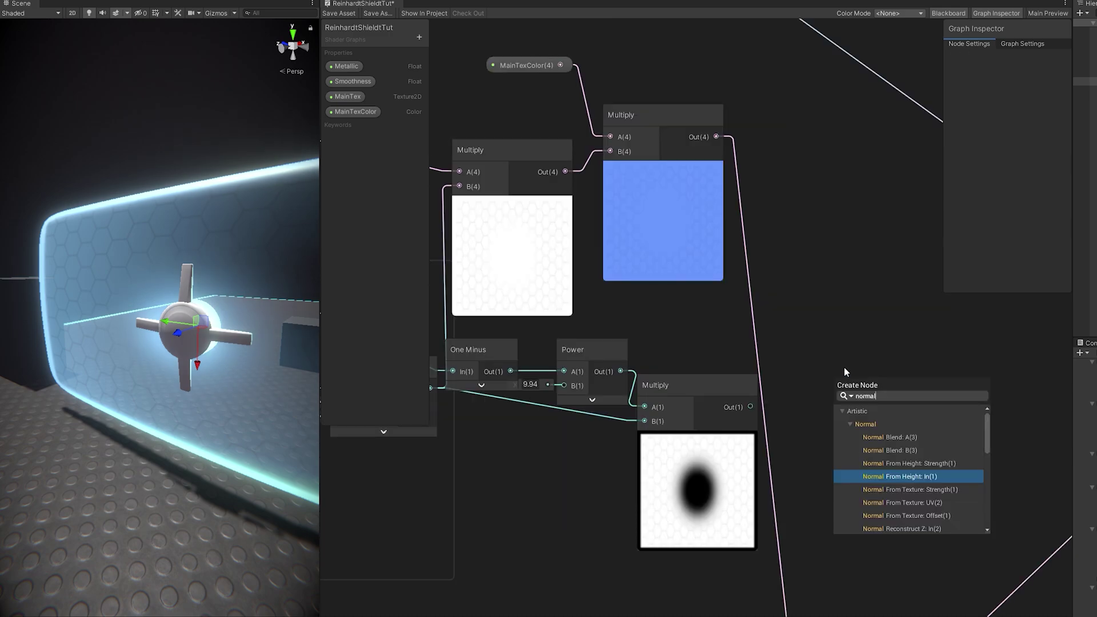
# Create a Normal From Height node from the lower Multiply's output, connect it to the Fragment's Normal (Tangent Space) input and save the asset
pyautogui.press('Return')
pyautogui.moveTo(874, 345); pyautogui.dragTo(540, 297, button='middle')
pyautogui.scroll(-5, 776, 400)
pyautogui.moveTo(674, 376); pyautogui.dragTo(875, 483)
pyautogui.scroll(5, 875, 482)
pyautogui.scroll(3, 892, 466)
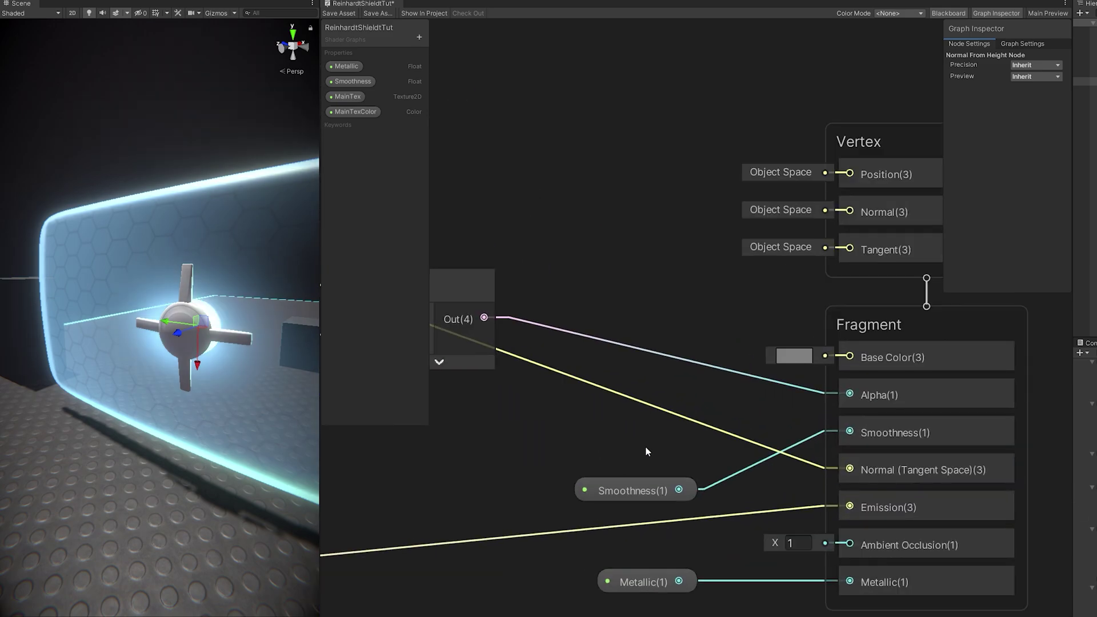
pyautogui.moveTo(446, 418); pyautogui.dragTo(935, 480, button='middle')
pyautogui.click(346, 13)
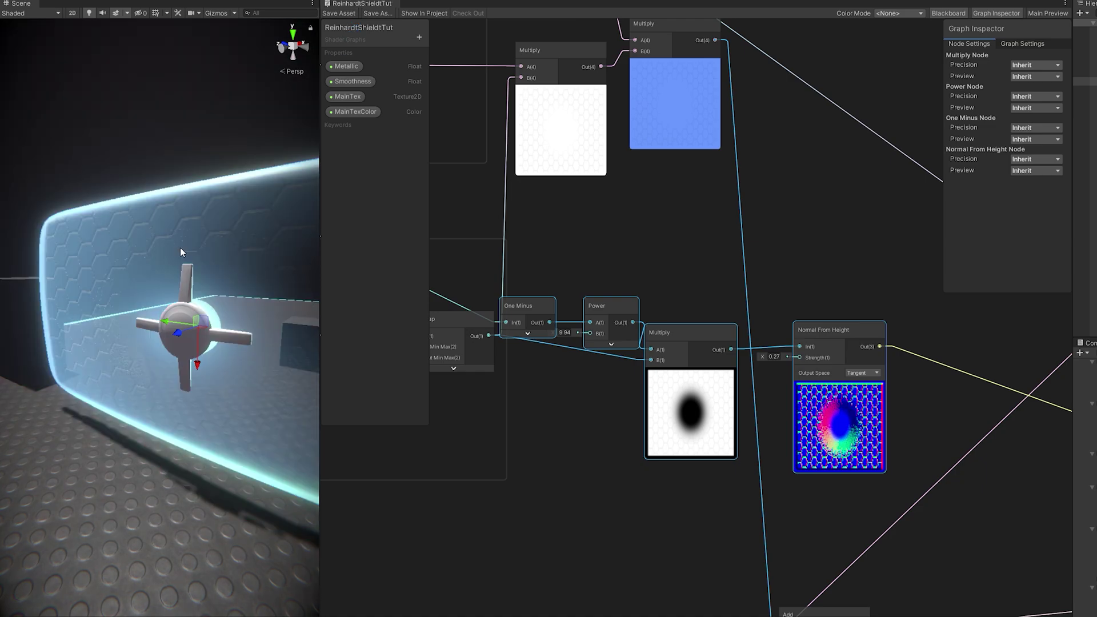
# Examine the embossed hexagon relief on the shield up close in the Scene view
pyautogui.press('d')
pyautogui.moveTo(182, 248); pyautogui.dragTo(199, 276, button='right')
pyautogui.press('w')
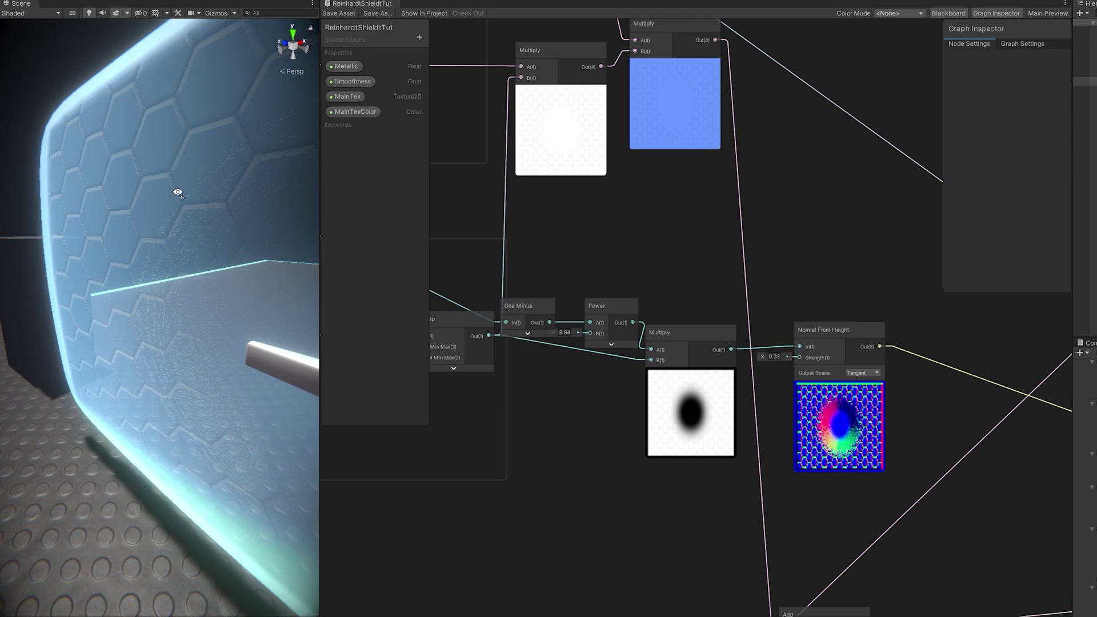
pyautogui.press('w')
pyautogui.moveTo(177, 191); pyautogui.dragTo(468, 143, button='right')
pyautogui.press('w')
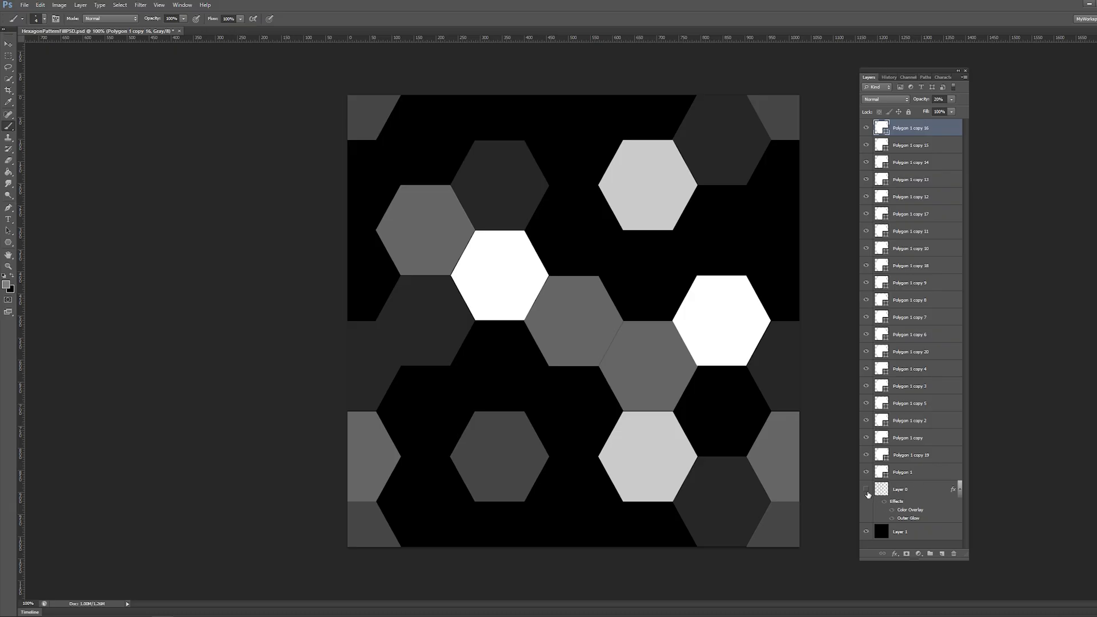
# Switch to Photoshop and toggle Layer 0 on and off to compare the hexagon fills with and without their glowing outlines
pyautogui.click(866, 490)
pyautogui.click(866, 491)
pyautogui.click(867, 490)
pyautogui.click(867, 490)
pyautogui.click(867, 491)
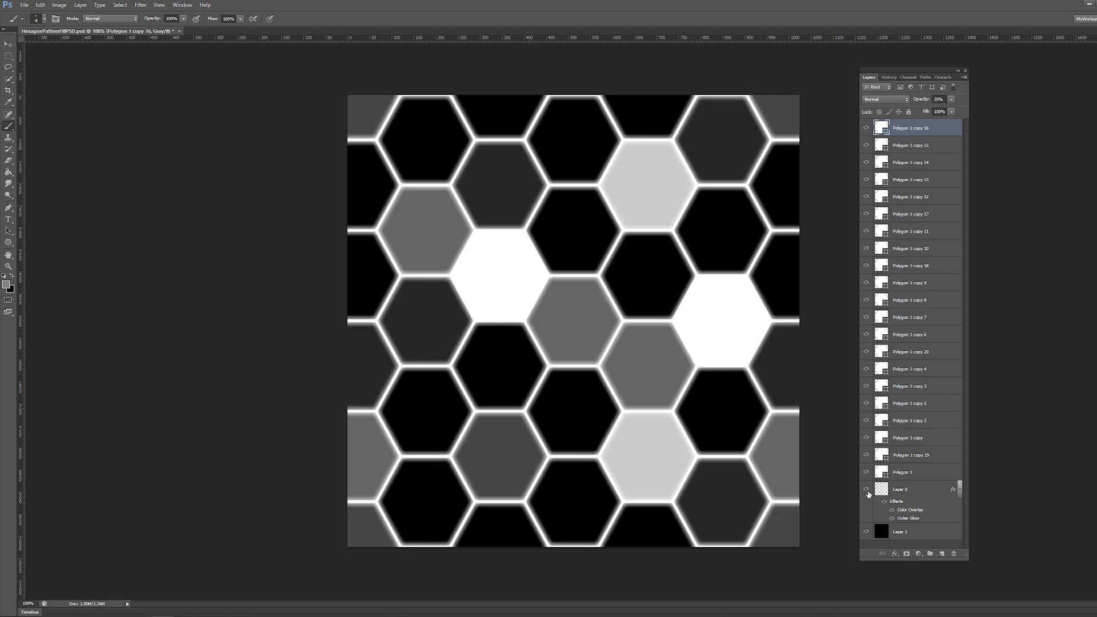
pyautogui.click(867, 490)
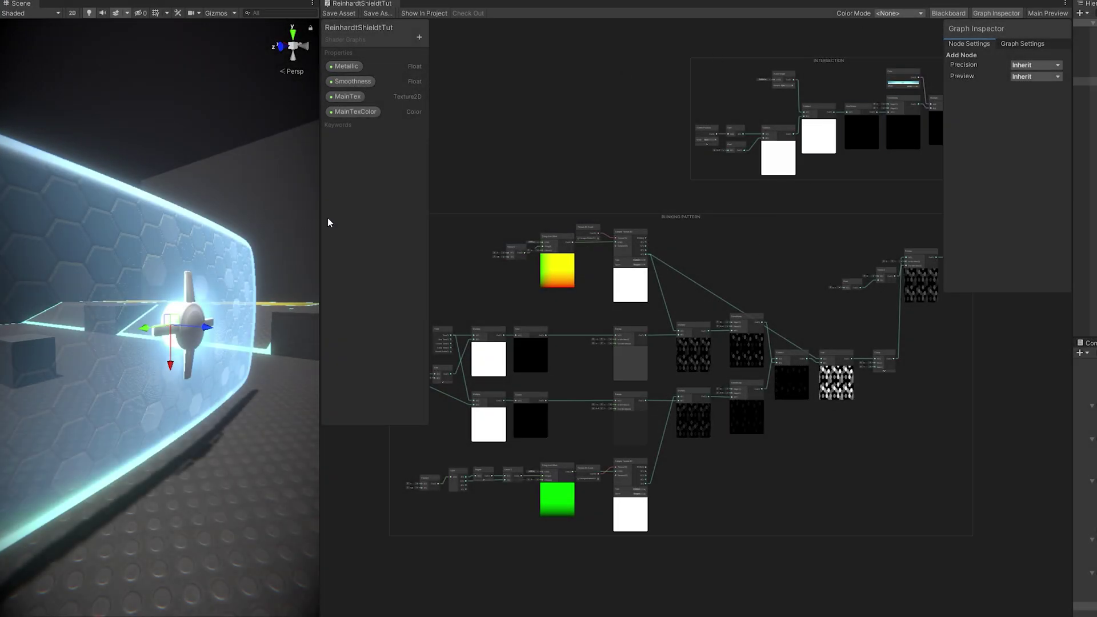
# Examine the BLINKING PATTERN group's hexagon Texture 2D Asset and Vector 2 tiling and compare them with the matching PATTERN group nodes
pyautogui.moveTo(622, 277); pyautogui.dragTo(634, 310, button='middle')
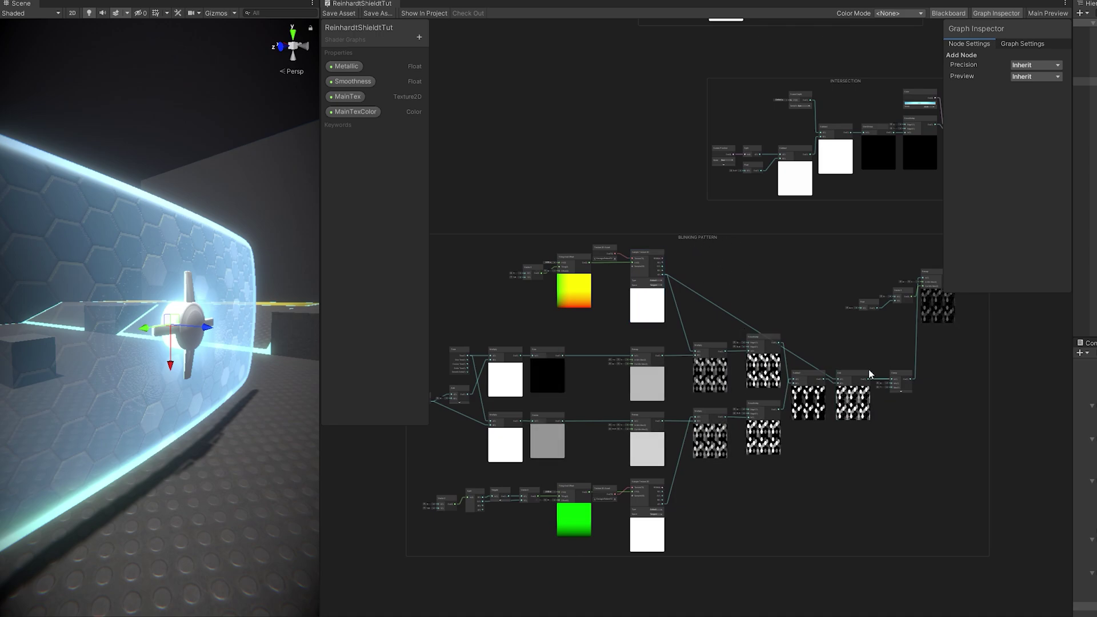
pyautogui.scroll(5, 578, 272)
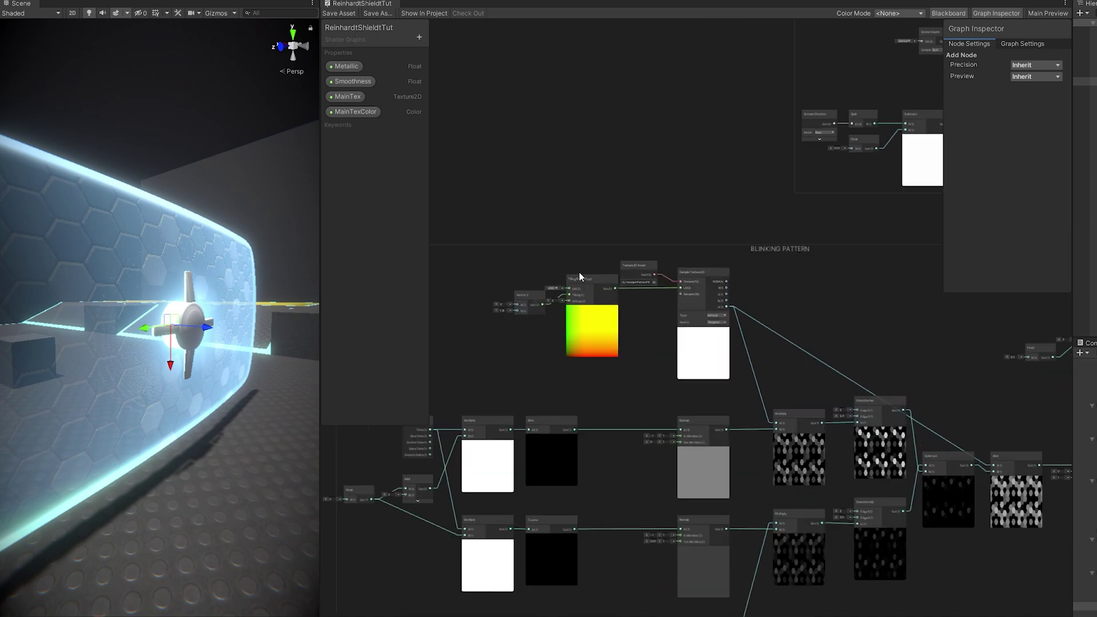
pyautogui.click(666, 254)
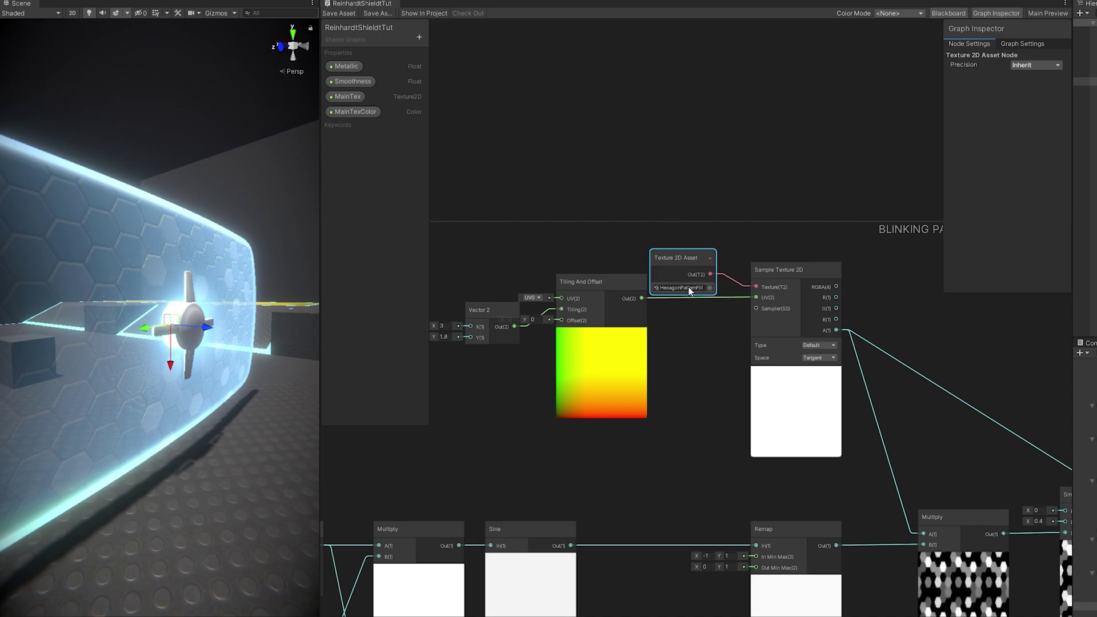
pyautogui.moveTo(554, 368); pyautogui.dragTo(611, 365, button='middle')
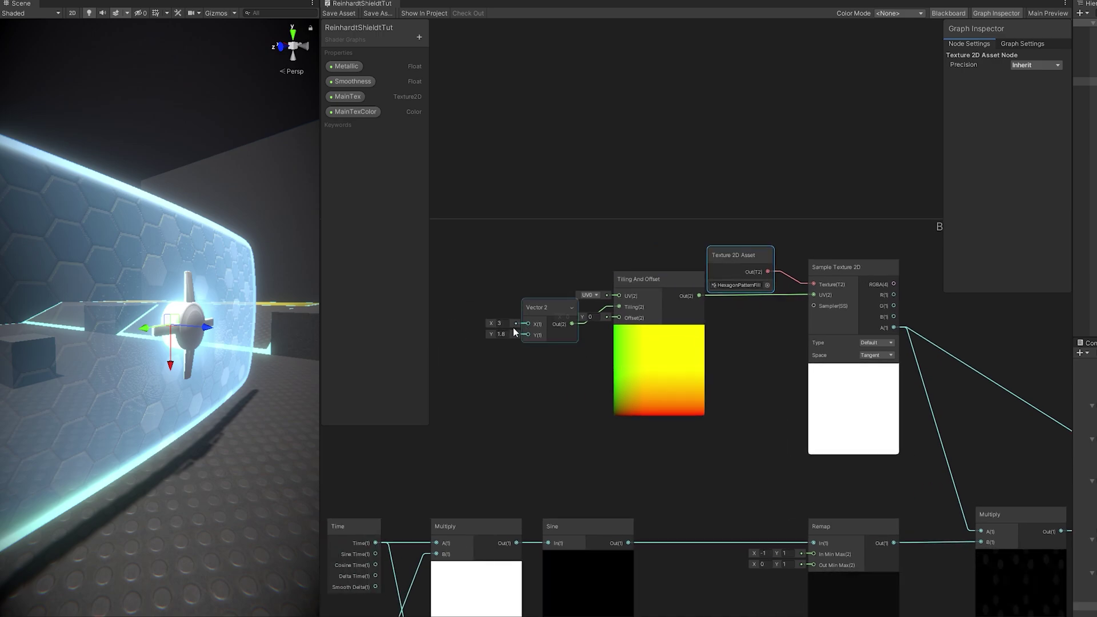
pyautogui.scroll(-3, 504, 328)
pyautogui.moveTo(632, 155); pyautogui.dragTo(502, 538, button='middle')
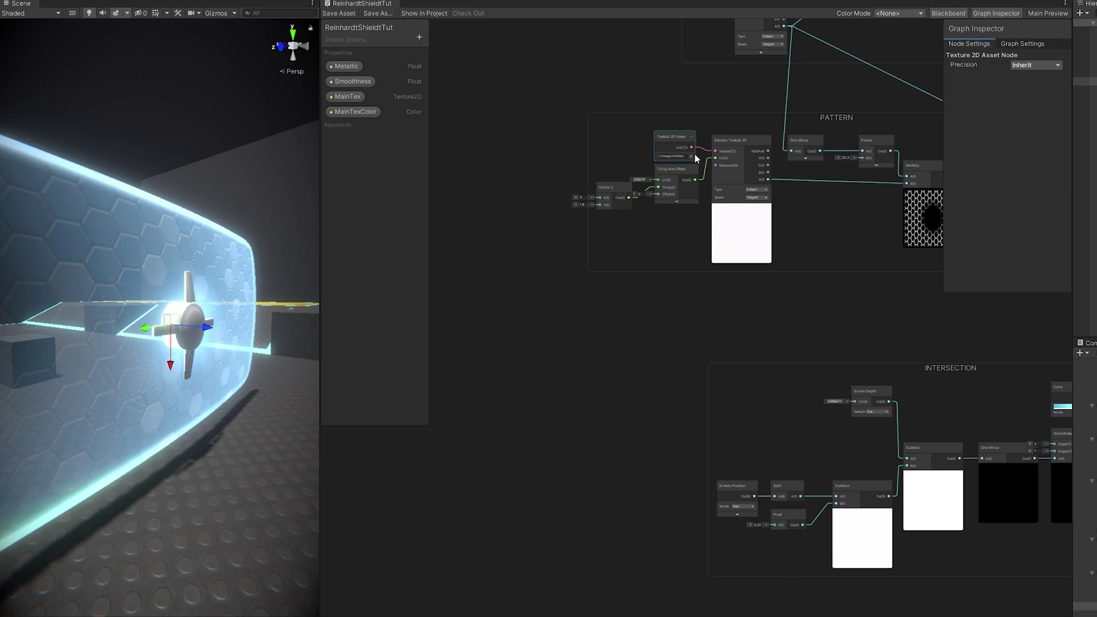
pyautogui.scroll(1, 792, 128)
pyautogui.scroll(-4, 686, 314)
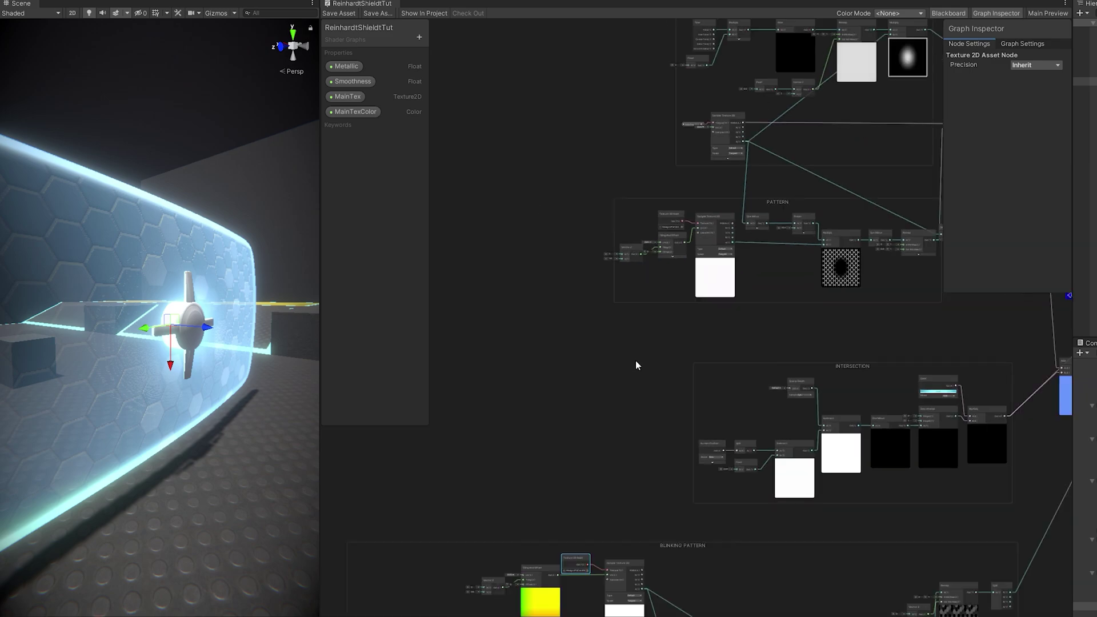
# Highlight the BLINKING PATTERN group's upper and lower node branches in turn to compare their structure
pyautogui.moveTo(588, 444); pyautogui.dragTo(700, 253, button='middle')
pyautogui.scroll(2, 700, 253)
pyautogui.moveTo(463, 405); pyautogui.dragTo(517, 232, button='middle')
pyautogui.moveTo(517, 232); pyautogui.dragTo(989, 417)
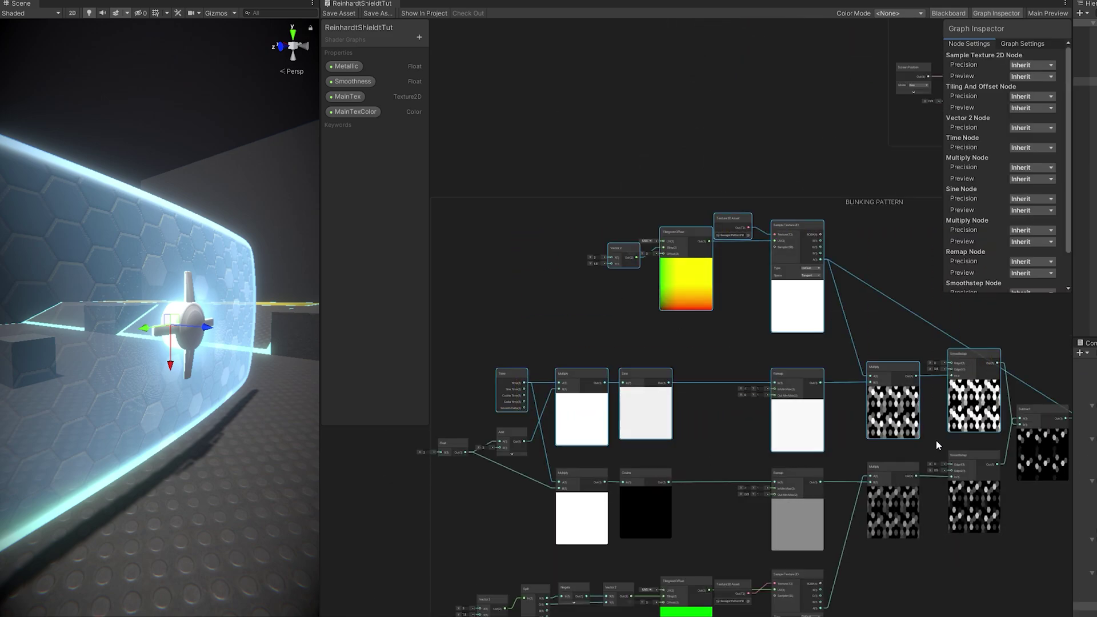
pyautogui.moveTo(910, 430); pyautogui.dragTo(911, 314, button='middle')
pyautogui.moveTo(465, 368); pyautogui.dragTo(1003, 536)
pyautogui.click(767, 354)
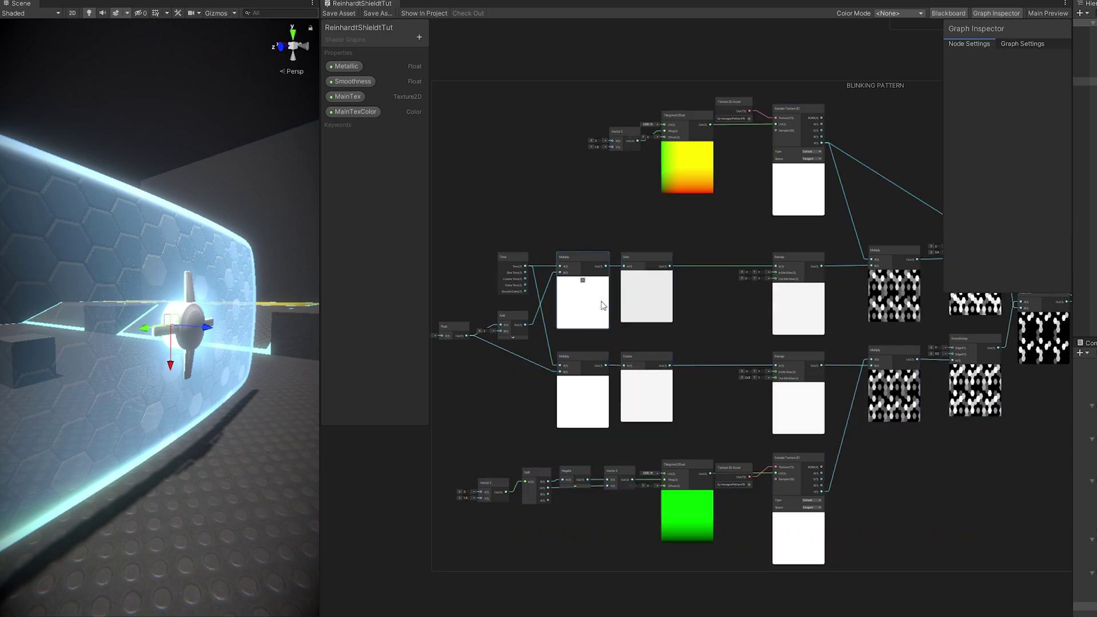
# Trace the Time-driven Sine and Cosine branches through Remap, Multiply and Smoothstep to the Subtract and Add nodes
pyautogui.scroll(4, 581, 271)
pyautogui.moveTo(563, 228); pyautogui.dragTo(648, 244, button='middle')
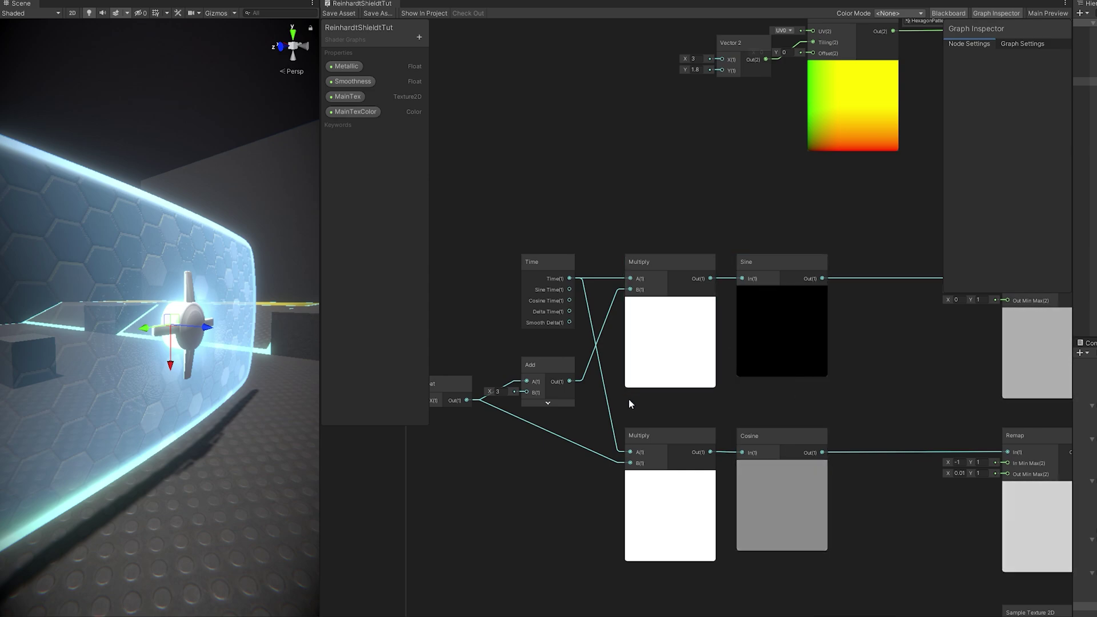
pyautogui.moveTo(807, 379); pyautogui.dragTo(817, 323, button='middle')
pyautogui.scroll(-5, 651, 393)
pyautogui.scroll(7, 673, 389)
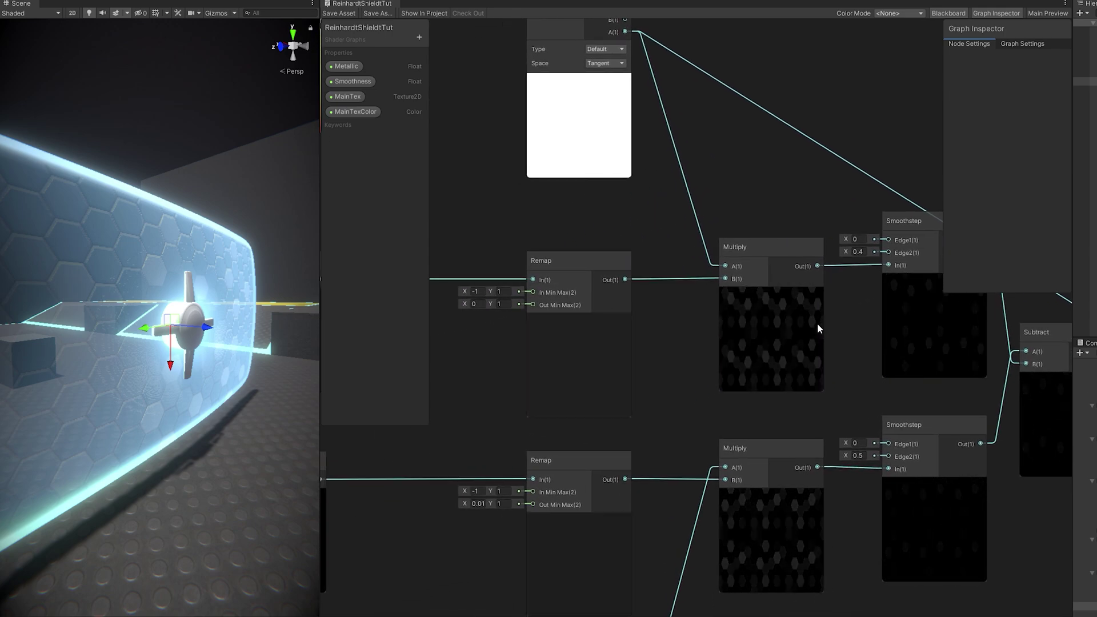
pyautogui.moveTo(673, 384); pyautogui.dragTo(542, 351, button='middle')
pyautogui.moveTo(898, 409); pyautogui.dragTo(791, 407, button='middle')
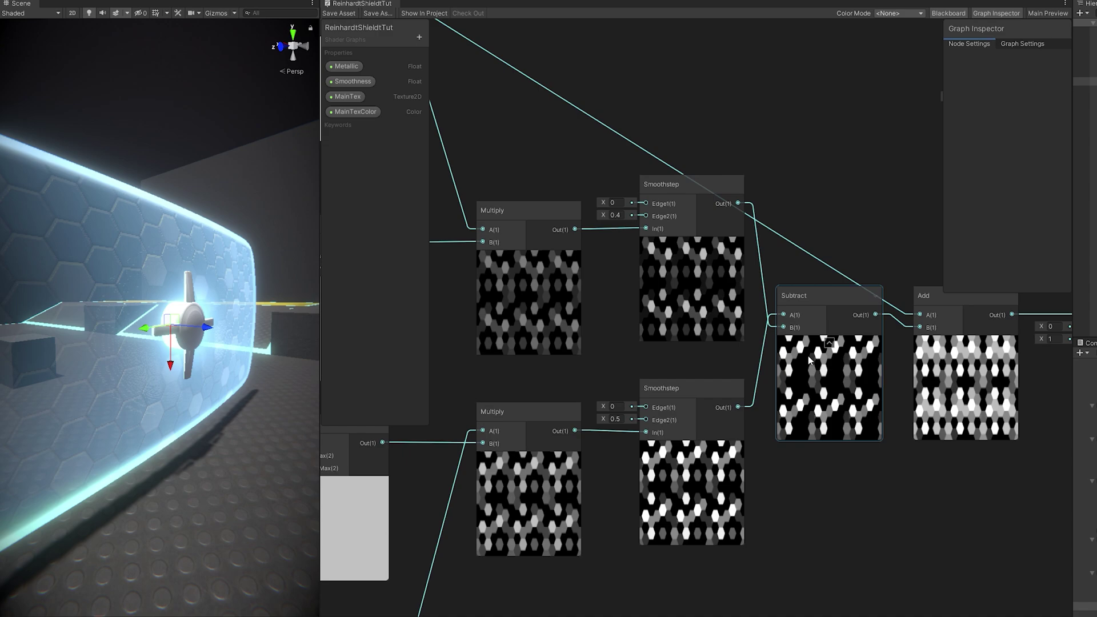
pyautogui.moveTo(864, 433); pyautogui.dragTo(799, 439, button='middle')
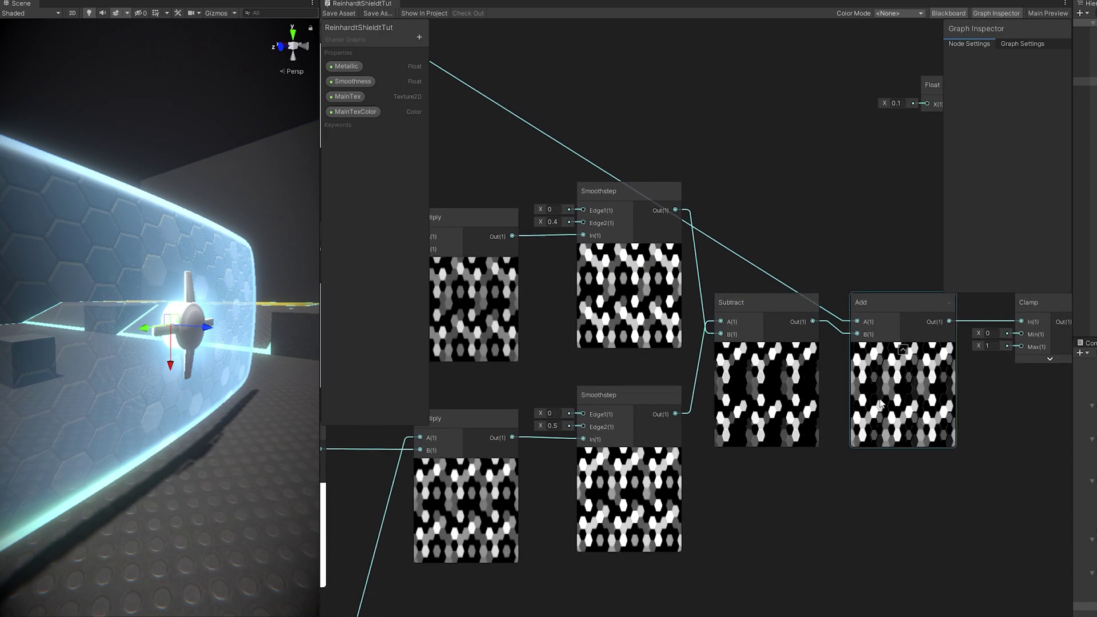
pyautogui.scroll(-6, 739, 260)
pyautogui.scroll(3, 739, 260)
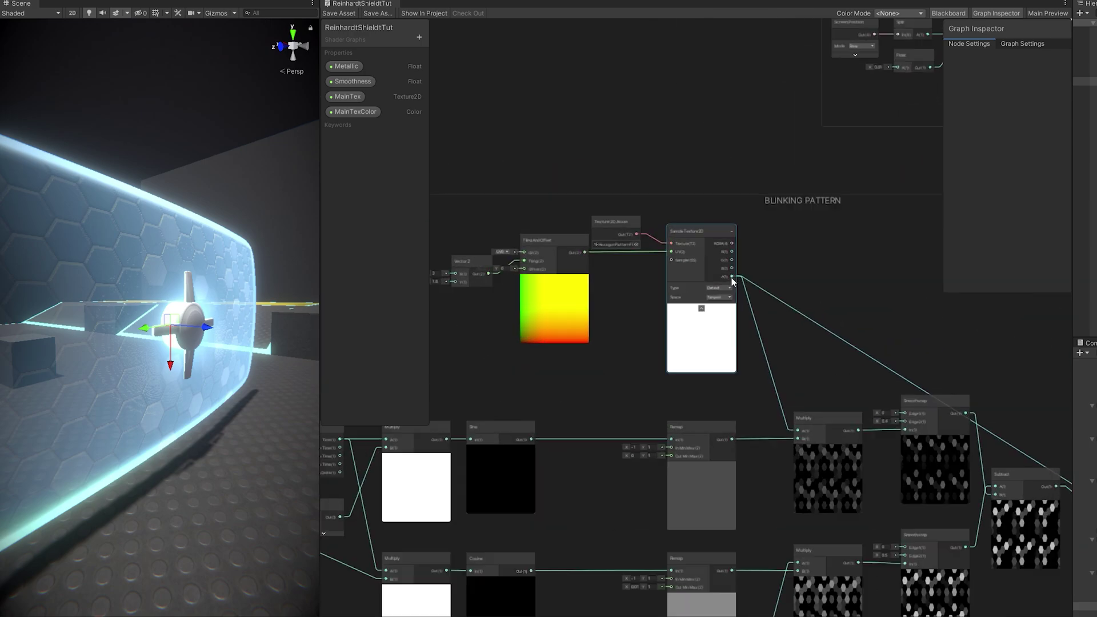
# Try raising the Float that feeds the final blinking Remap's Vector 2 to 3.15
pyautogui.scroll(5, 802, 308)
pyautogui.moveTo(945, 325); pyautogui.dragTo(770, 297, button='middle')
pyautogui.moveTo(859, 299); pyautogui.dragTo(620, 443, button='middle')
pyautogui.scroll(1, 527, 290)
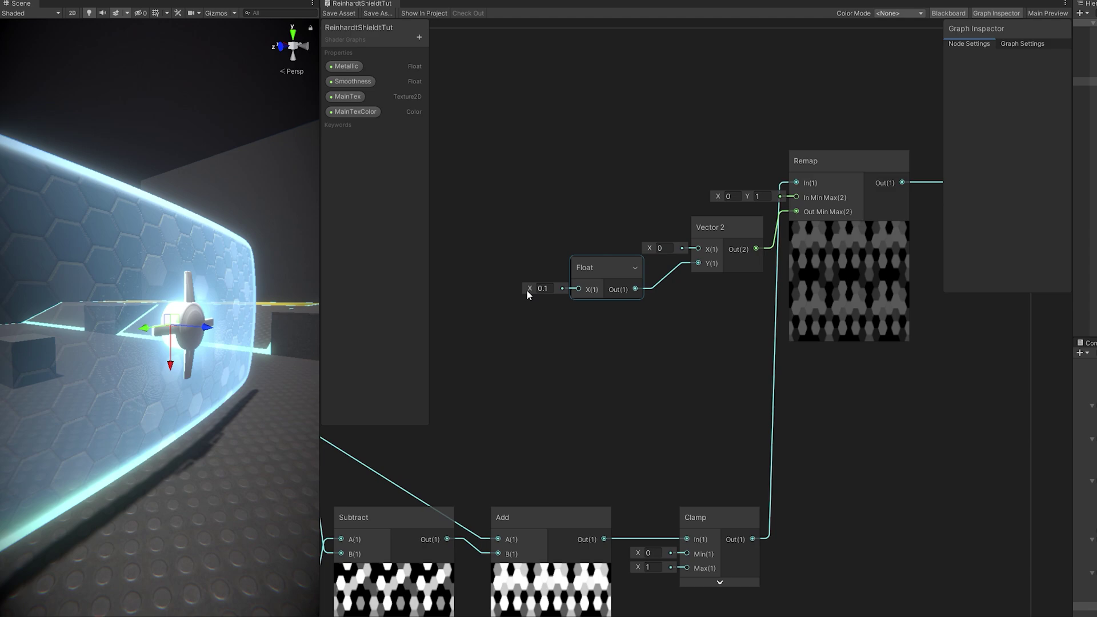
pyautogui.moveTo(532, 291); pyautogui.dragTo(582, 288)
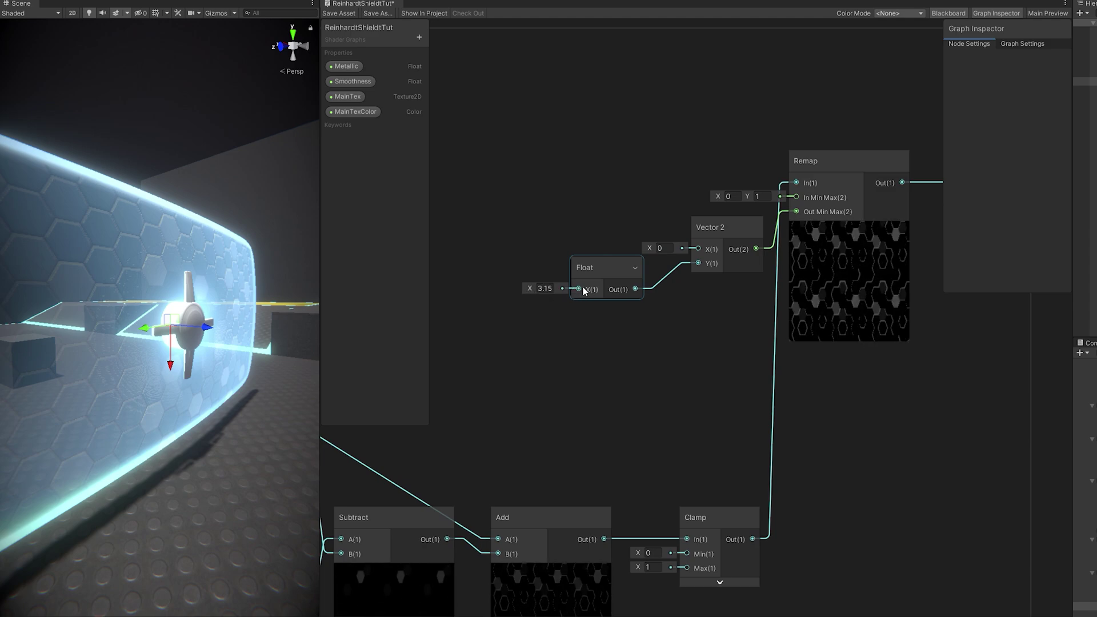
pyautogui.click(545, 293)
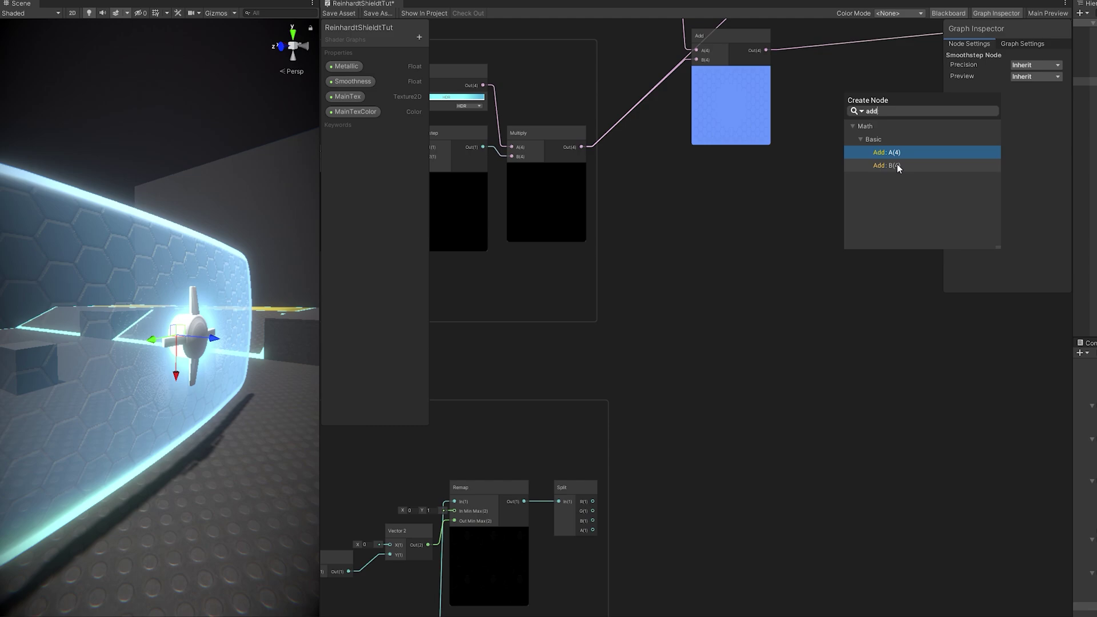
# Create an Add node with the blinking pattern on B and the previous Add's output on A, feeding the Fragment's Emission input
pyautogui.click(897, 164)
pyautogui.moveTo(855, 93); pyautogui.dragTo(705, 286, button='middle')
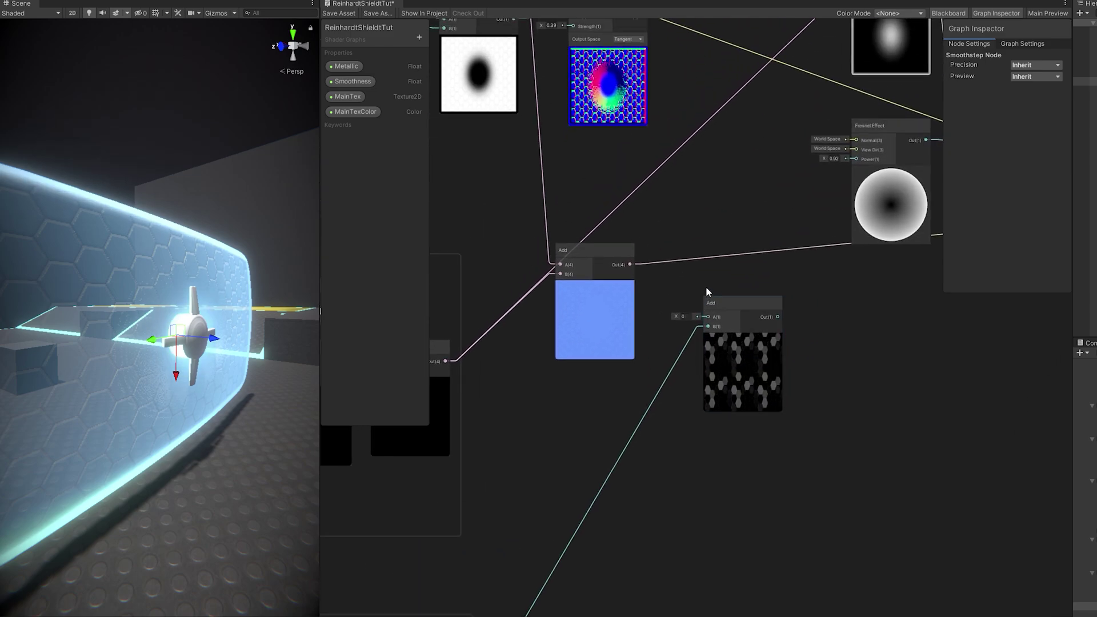
pyautogui.scroll(4, 732, 297)
pyautogui.moveTo(732, 297); pyautogui.dragTo(723, 238)
pyautogui.moveTo(572, 250); pyautogui.dragTo(696, 275)
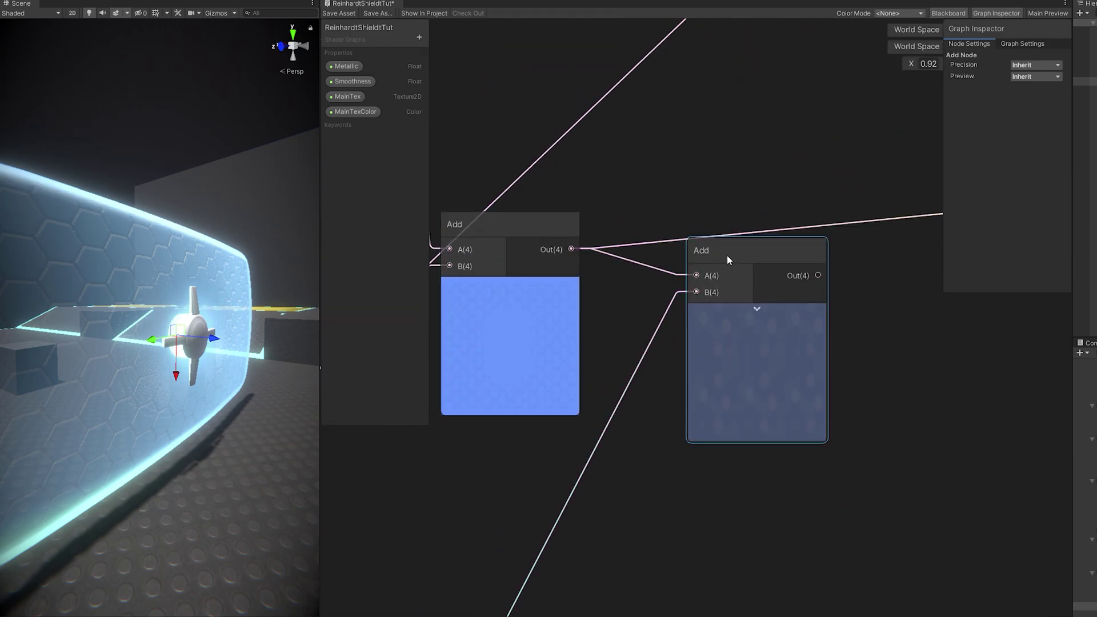
pyautogui.scroll(-3, 817, 251)
pyautogui.moveTo(859, 227); pyautogui.dragTo(801, 299, button='middle')
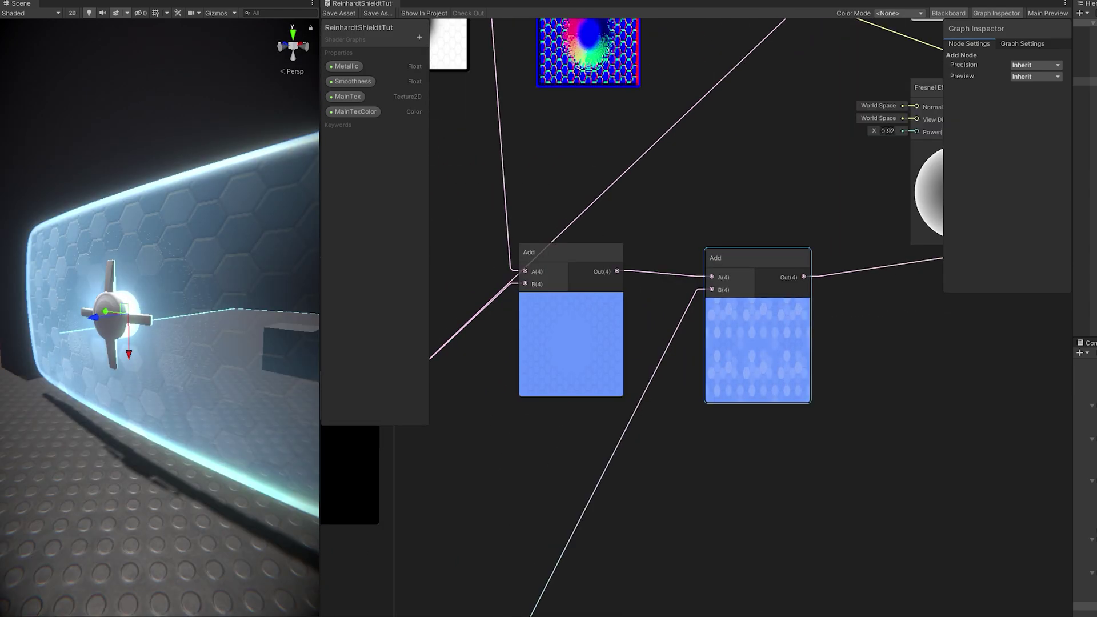
# Examine the blinking hexagons on the shield from different sides in the Scene view
pyautogui.keyDown('alt'); pyautogui.moveTo(188, 318); pyautogui.dragTo(120, 318); pyautogui.keyUp('alt')
pyautogui.scroll(-3, 159, 318)
pyautogui.press('a')
pyautogui.moveTo(120, 318); pyautogui.dragTo(253, 324, button='right')
pyautogui.keyDown('alt'); pyautogui.moveTo(253, 323); pyautogui.dragTo(265, 324); pyautogui.keyUp('alt')
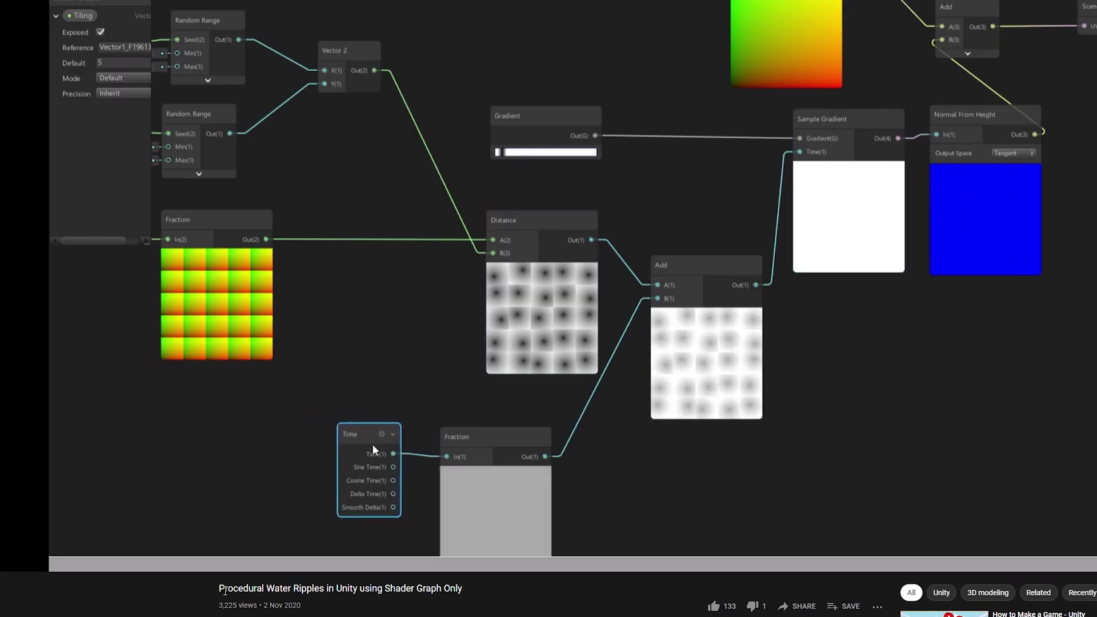
# Switch to the YouTube ripple tutorial and highlight "Procedural Water Ripples" in the video's title
pyautogui.moveTo(220, 588); pyautogui.dragTo(324, 589)
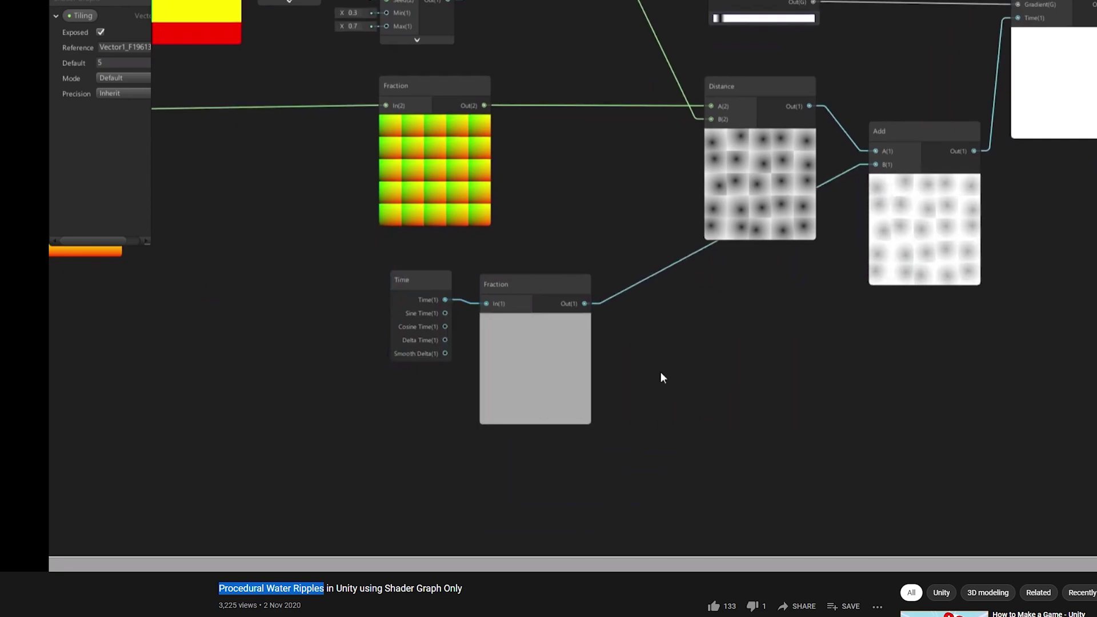
# Return to the Unity shader graph and examine the RIPPLE group's Distance, Gradient, Sample Gradient, Add and Multiply nodes
pyautogui.scroll(-1, 564, 612)
pyautogui.scroll(3, 567, 611)
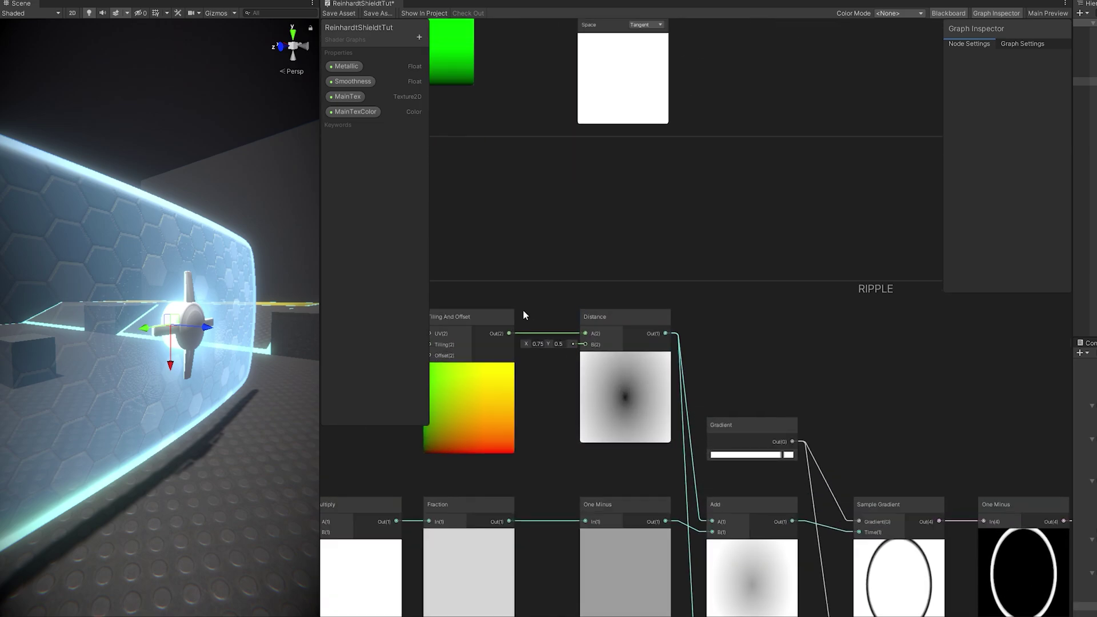
pyautogui.moveTo(523, 316); pyautogui.dragTo(641, 332, button='middle')
pyautogui.moveTo(969, 428); pyautogui.dragTo(860, 417, button='middle')
pyautogui.scroll(3, 803, 451)
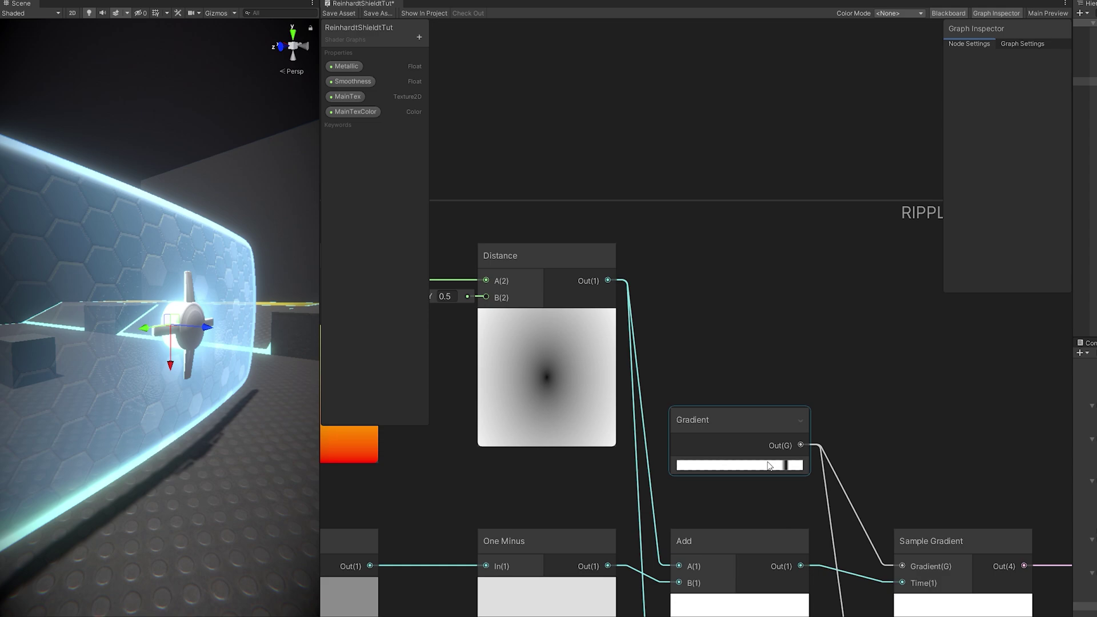
pyautogui.scroll(-5, 835, 462)
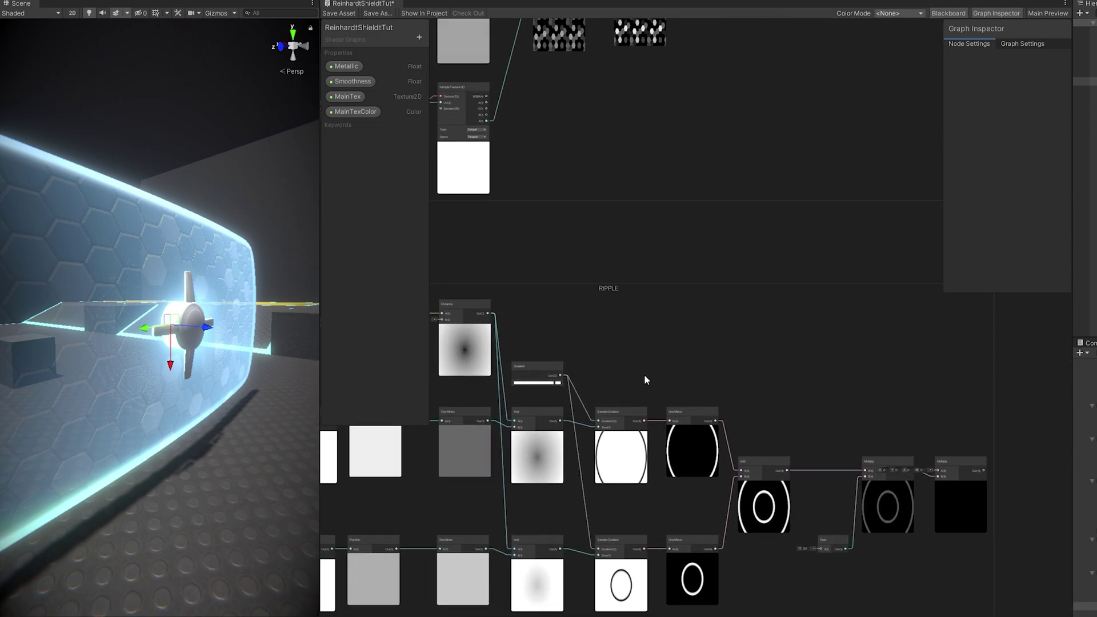
pyautogui.scroll(2, 705, 470)
pyautogui.moveTo(860, 466); pyautogui.dragTo(517, 424, button='middle')
pyautogui.scroll(2, 601, 457)
# Connect the A output of the PATTERN group's Sample Texture 2D to the A input of the RIPPLE group's final Multiply
pyautogui.scroll(-9, 601, 457)
pyautogui.moveTo(606, 280); pyautogui.dragTo(728, 443, button='middle')
pyautogui.scroll(7, 650, 184)
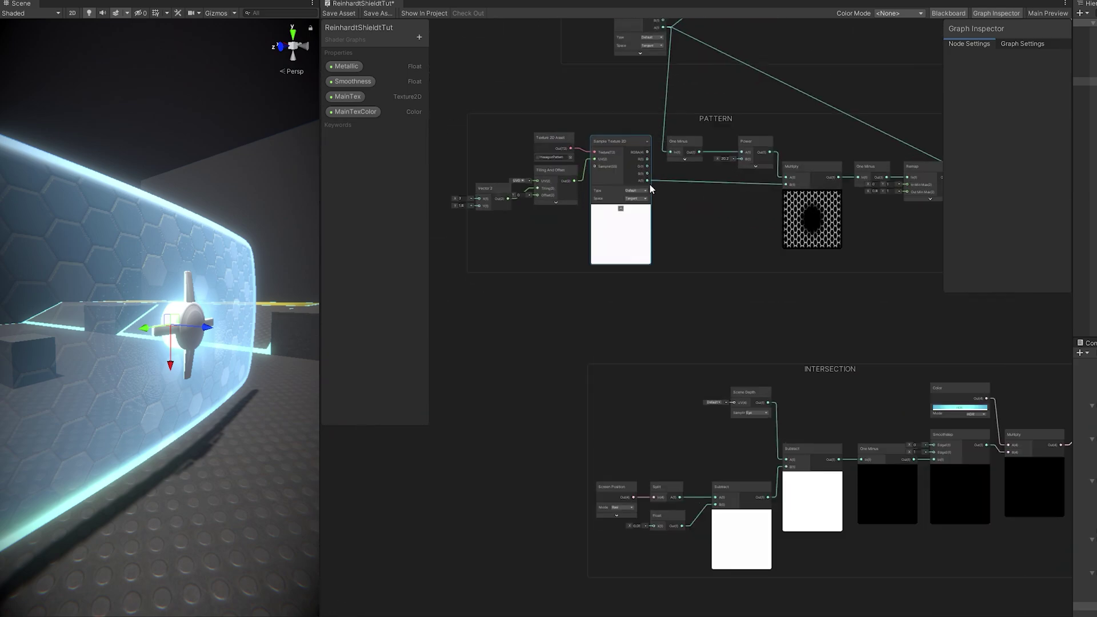
pyautogui.moveTo(646, 180); pyautogui.dragTo(868, 459)
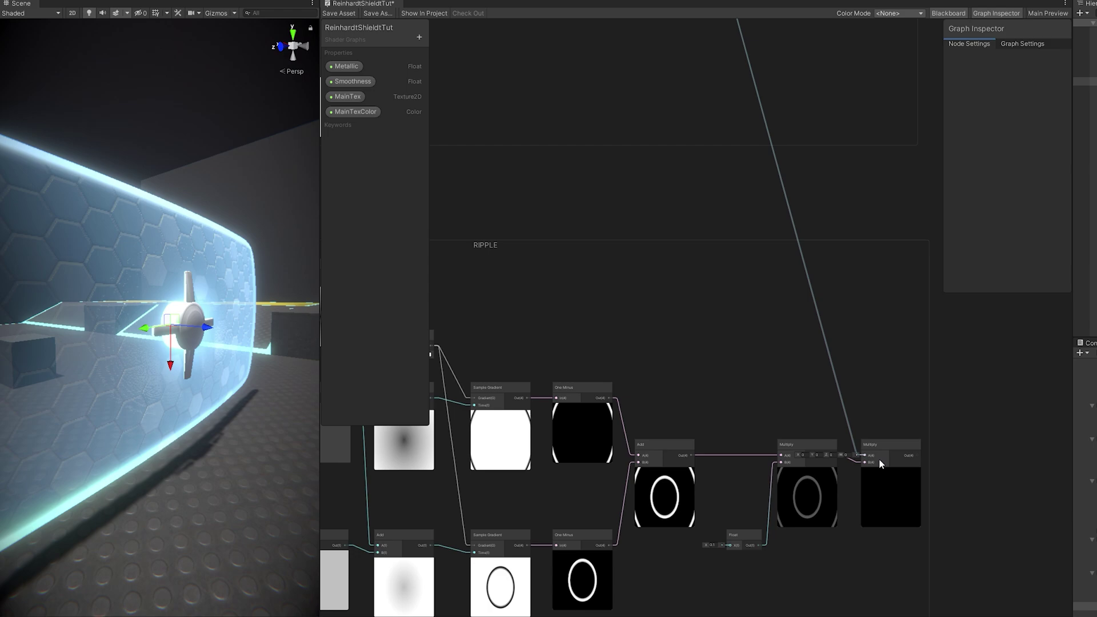
pyautogui.scroll(5, 880, 464)
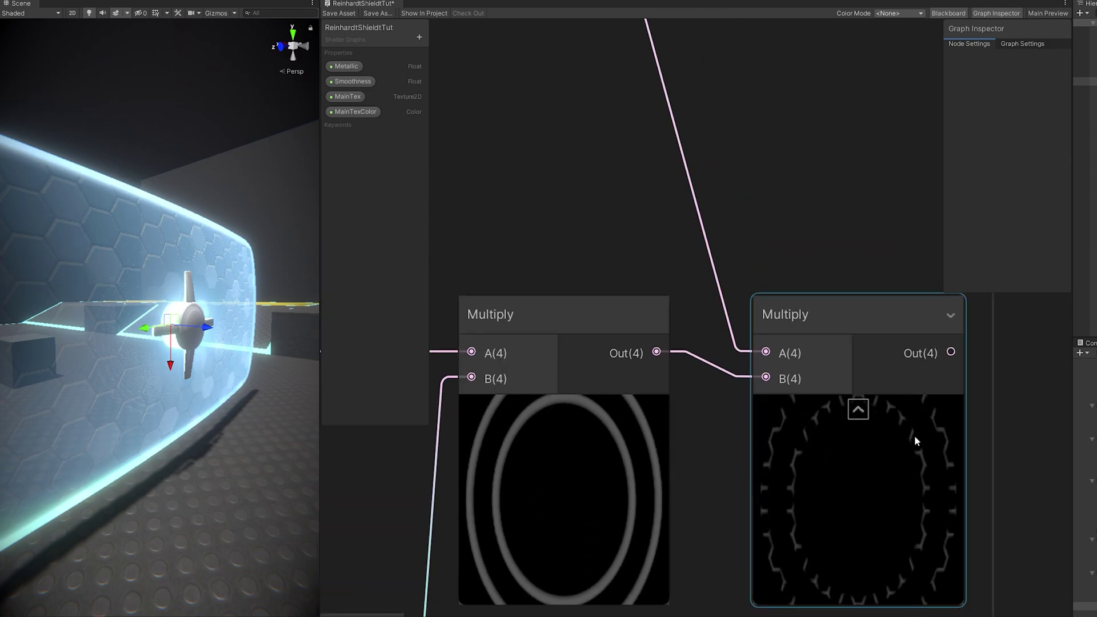
pyautogui.scroll(-6, 855, 493)
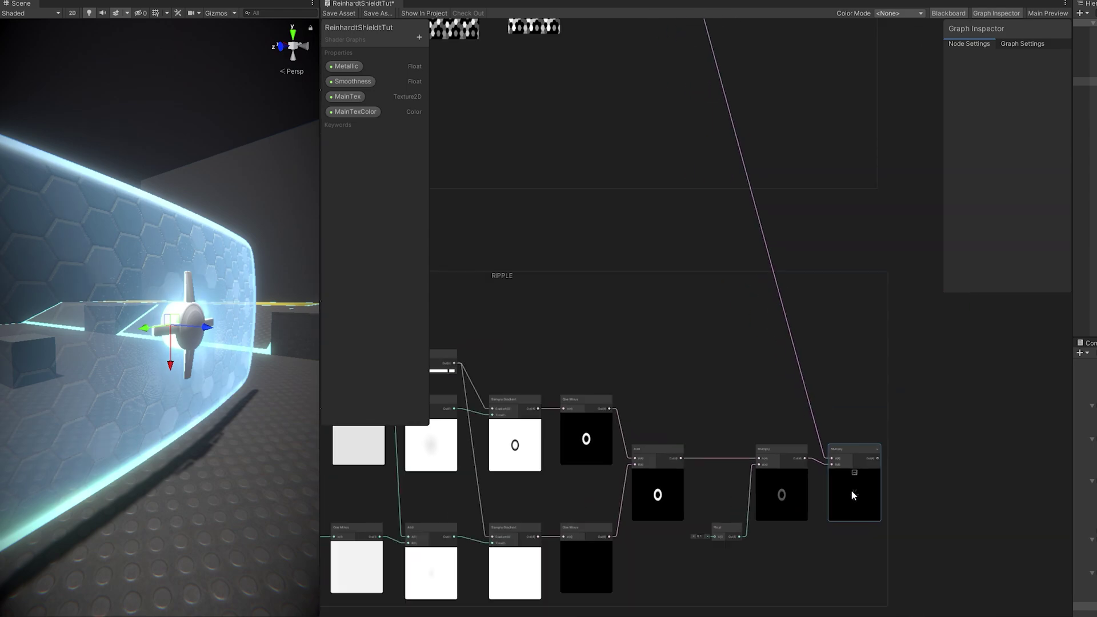
# Create an Add node with the final ripple Multiply on B and place it near the Add that feeds Emission
pyautogui.scroll(-4, 851, 490)
pyautogui.moveTo(918, 421); pyautogui.dragTo(932, 299, button='middle')
pyautogui.scroll(5, 812, 493)
pyautogui.press('space')
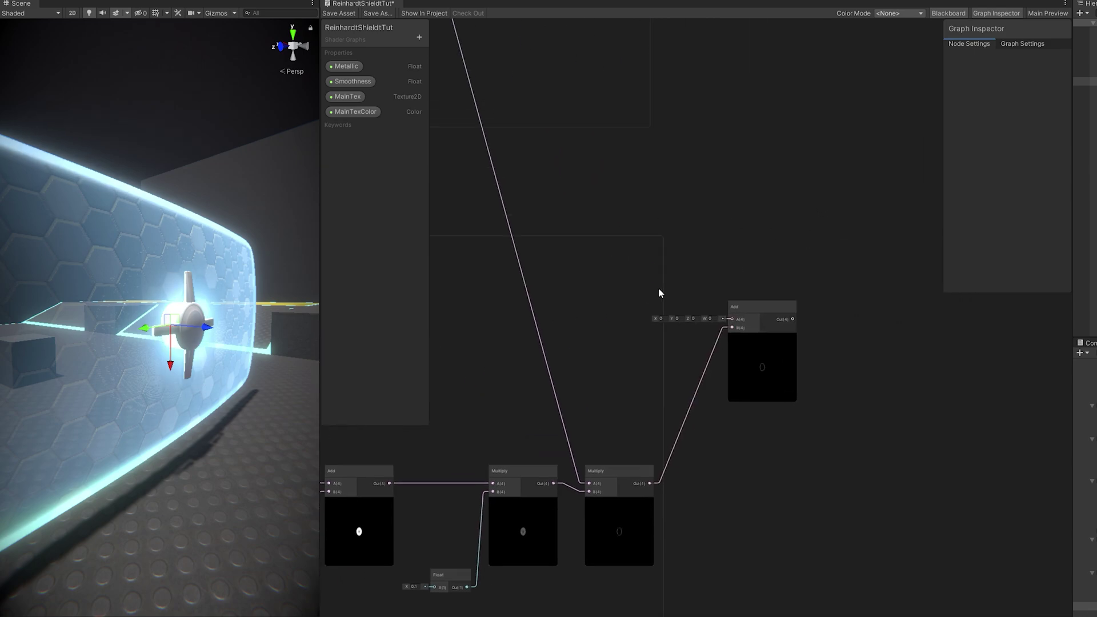
pyautogui.scroll(-7, 670, 332)
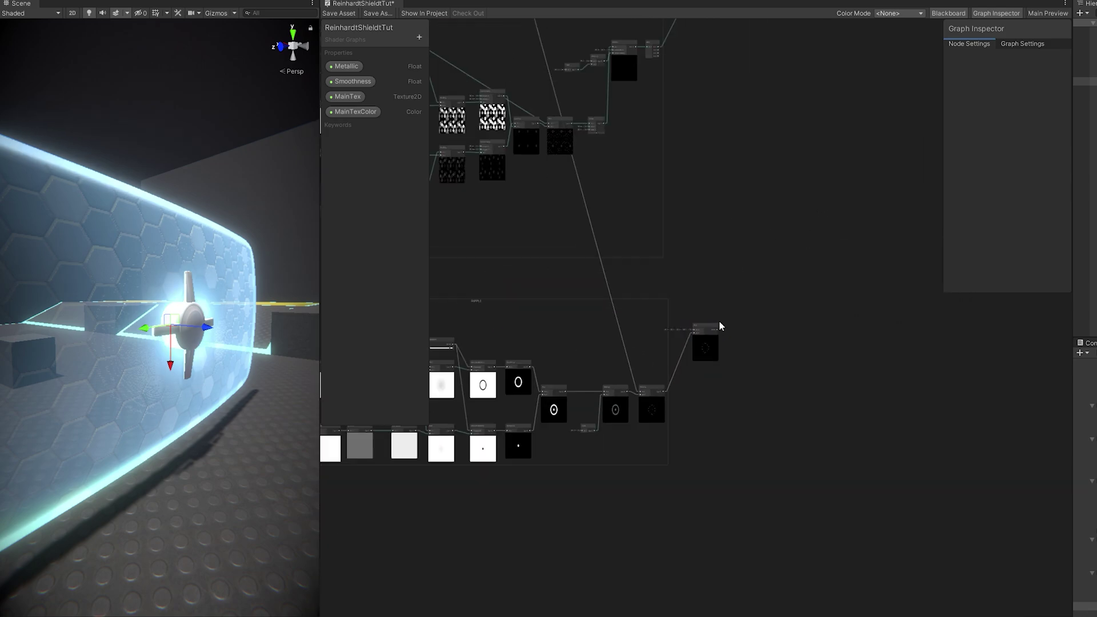
pyautogui.scroll(-1, 718, 323)
pyautogui.moveTo(719, 273); pyautogui.dragTo(664, 452, button='middle')
pyautogui.moveTo(653, 512); pyautogui.dragTo(723, 146)
pyautogui.scroll(4, 721, 141)
pyautogui.scroll(5, 717, 140)
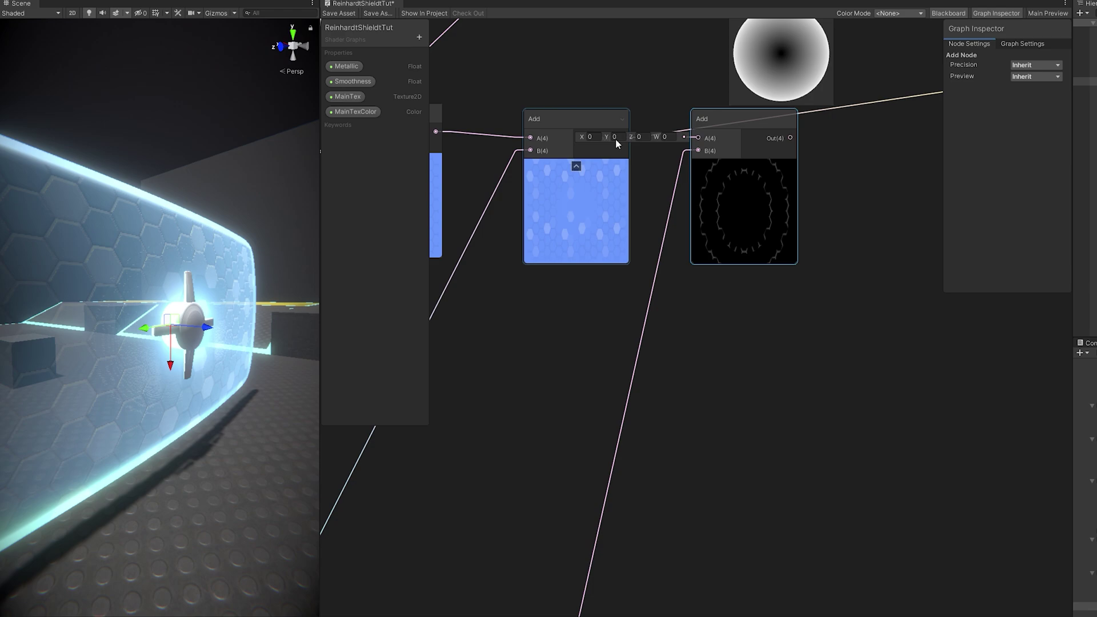
# Connect the previous Add's output to the new Add's A input and feed the new Add into the Fragment's Emission
pyautogui.moveTo(604, 121); pyautogui.dragTo(687, 121)
pyautogui.moveTo(842, 156); pyautogui.dragTo(642, 301, button='middle')
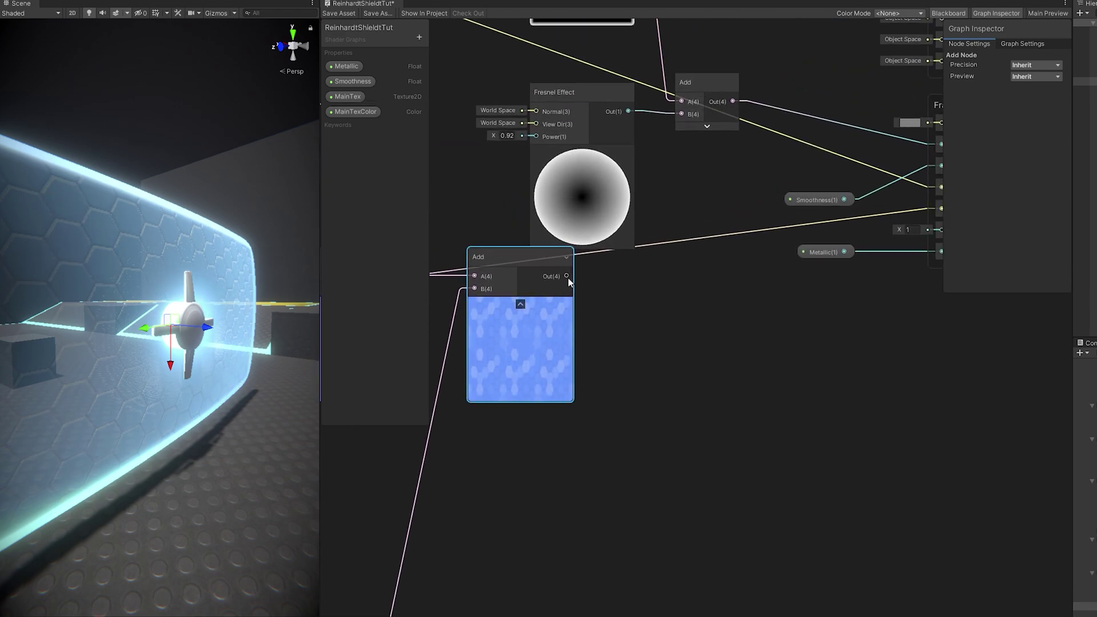
pyautogui.moveTo(567, 277); pyautogui.dragTo(656, 271)
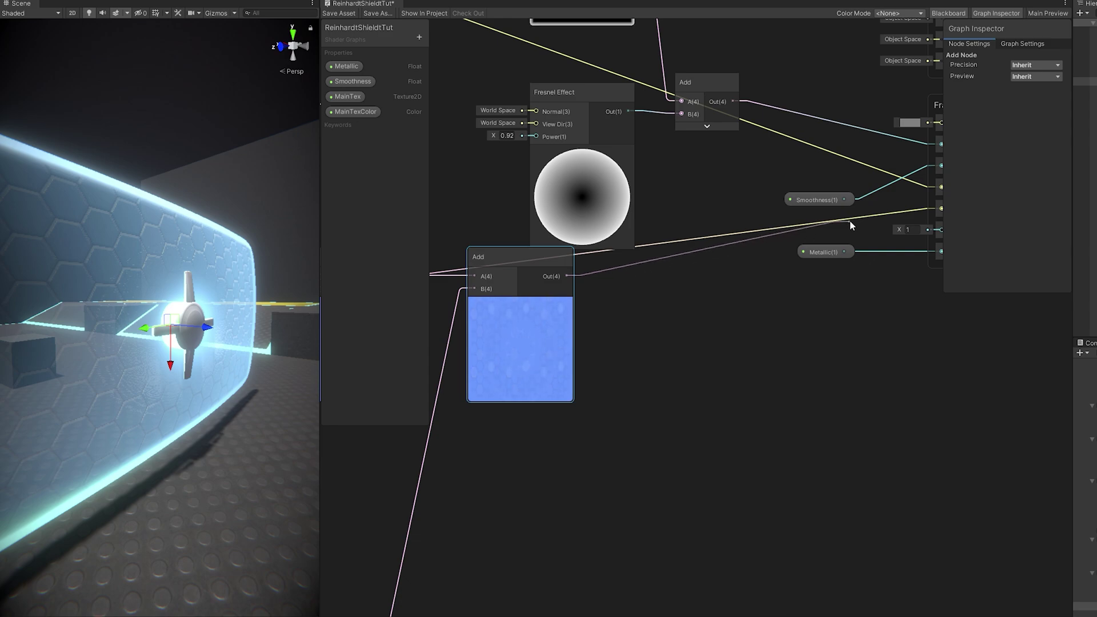
pyautogui.moveTo(938, 211); pyautogui.dragTo(940, 209)
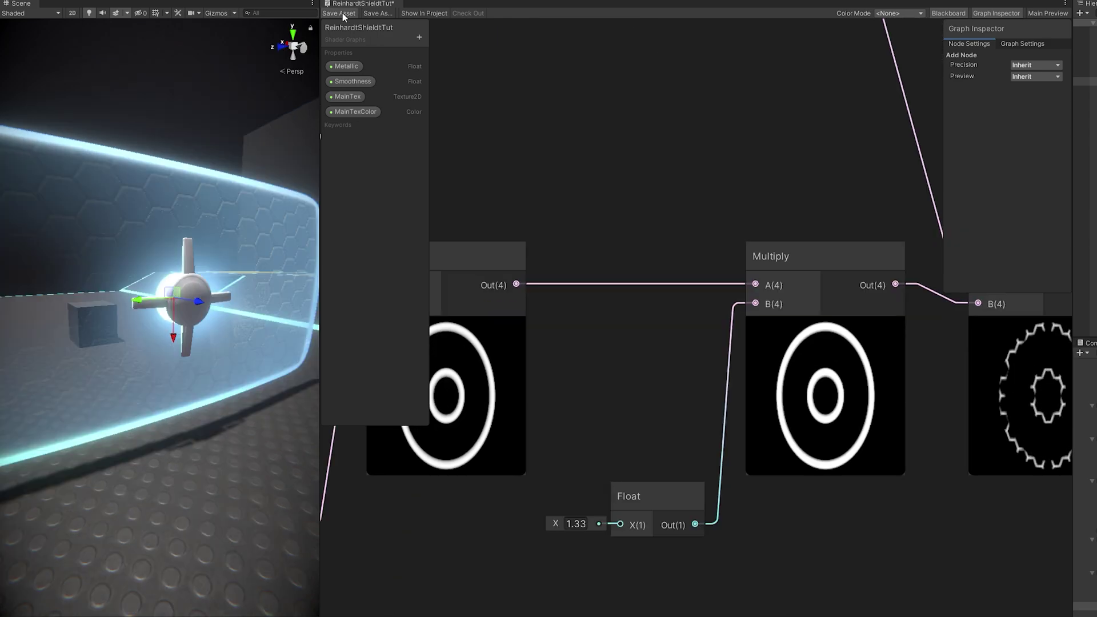
pyautogui.moveTo(273, 293); pyautogui.dragTo(297, 291, button='right')
pyautogui.press('d')
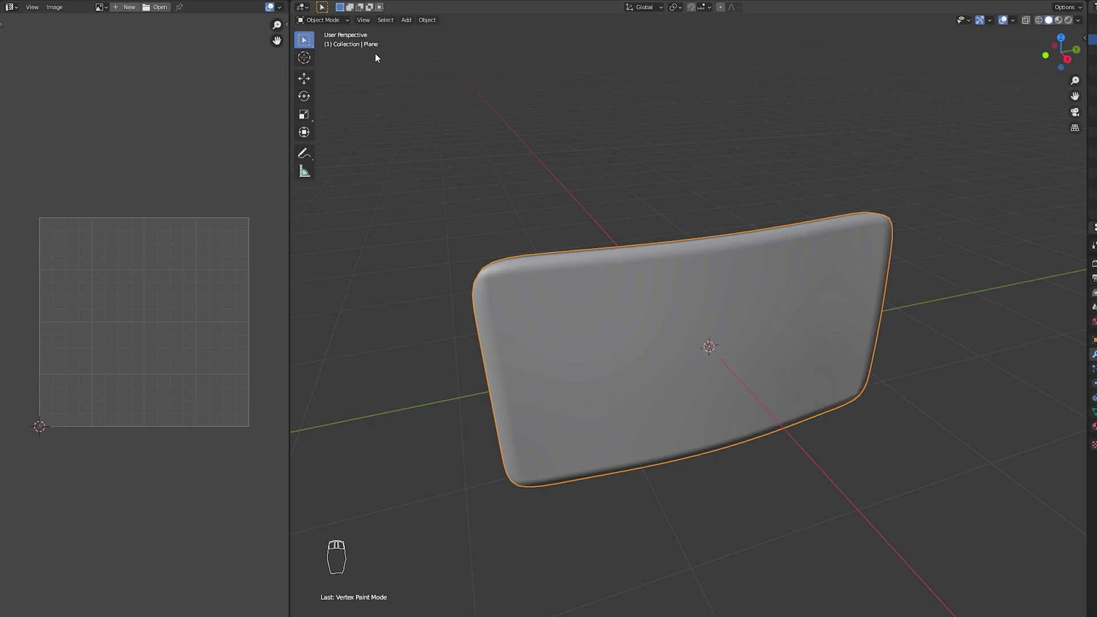
# In Blender, set the Annotate tool's placement to Surface and draw two concentric rings with four outward strokes on the shield
pyautogui.press('t')
pyautogui.press('t')
pyautogui.press('t')
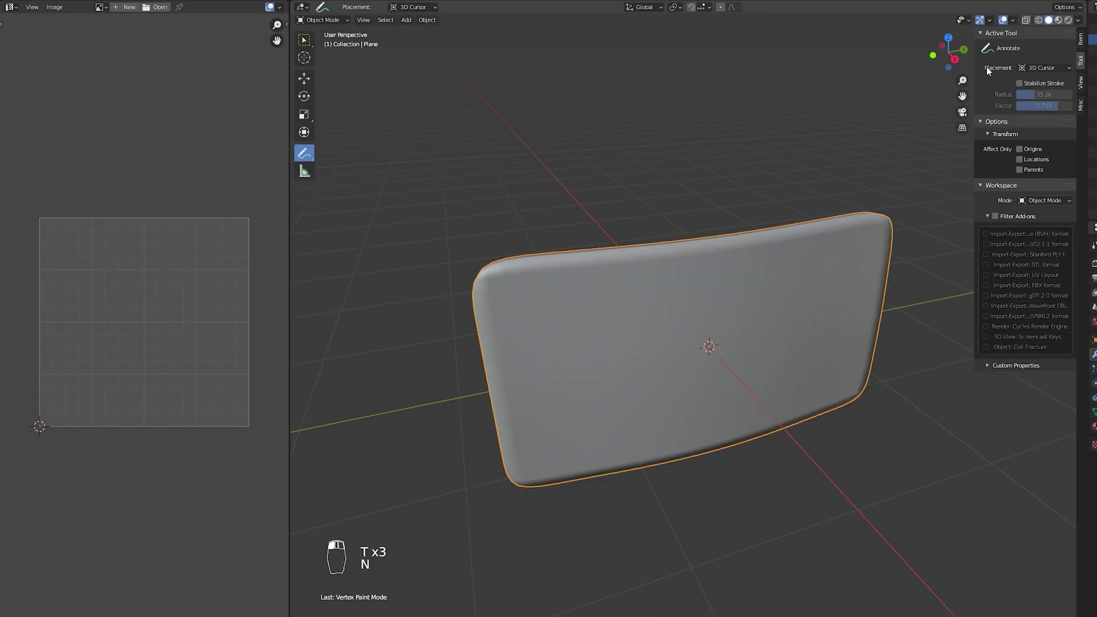
pyautogui.click(1044, 68)
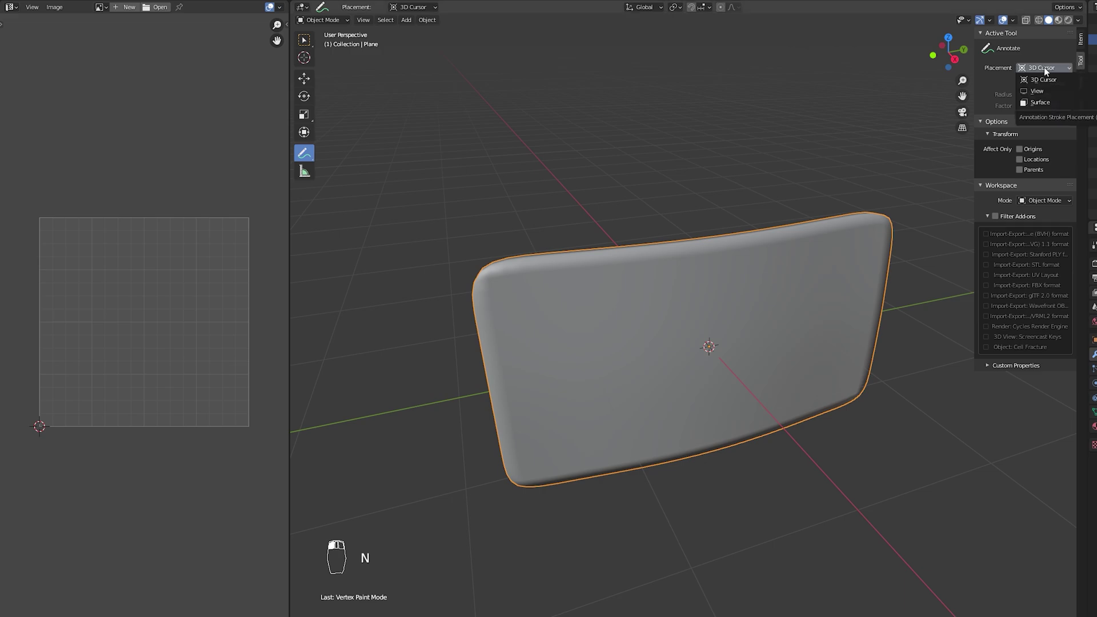
pyautogui.click(1039, 102)
pyautogui.moveTo(687, 344); pyautogui.dragTo(733, 366)
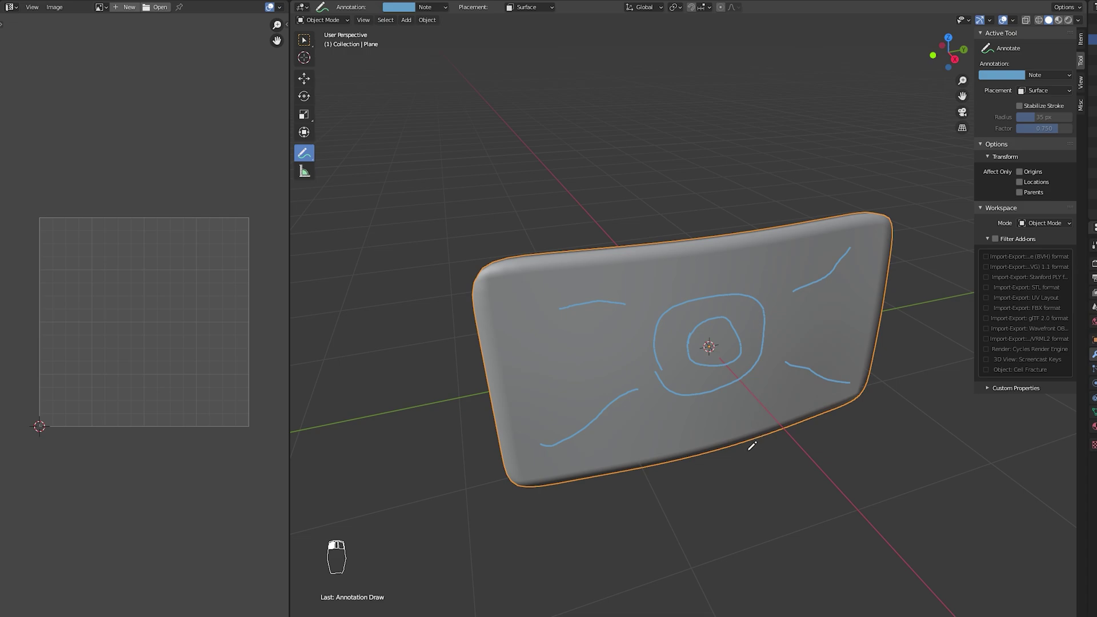
# Try fracturing the shield with Cell Fracture, using Annotation Pencil as the point source
pyautogui.press('space')
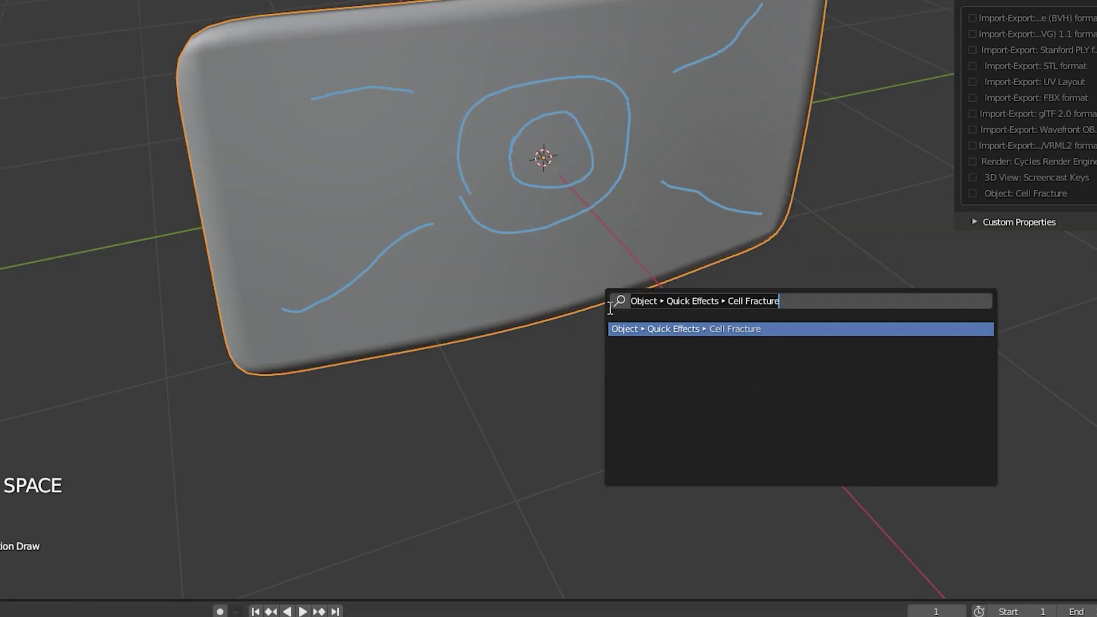
pyautogui.click(749, 337)
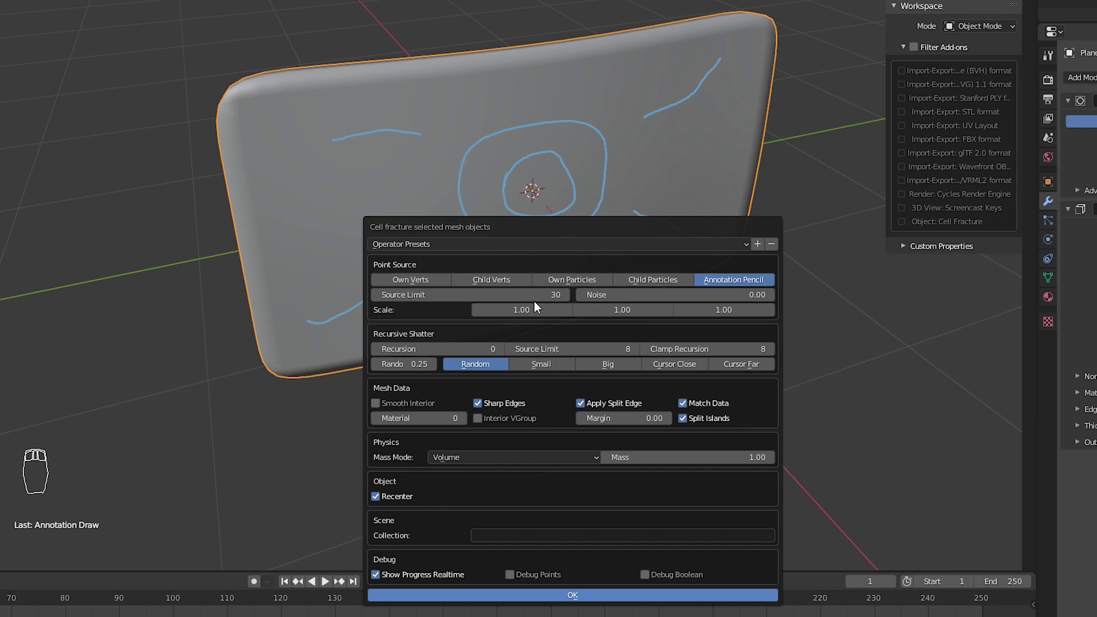
pyautogui.doubleClick(536, 299)
pyautogui.write('3')
pyautogui.press('Return')
pyautogui.click(573, 595)
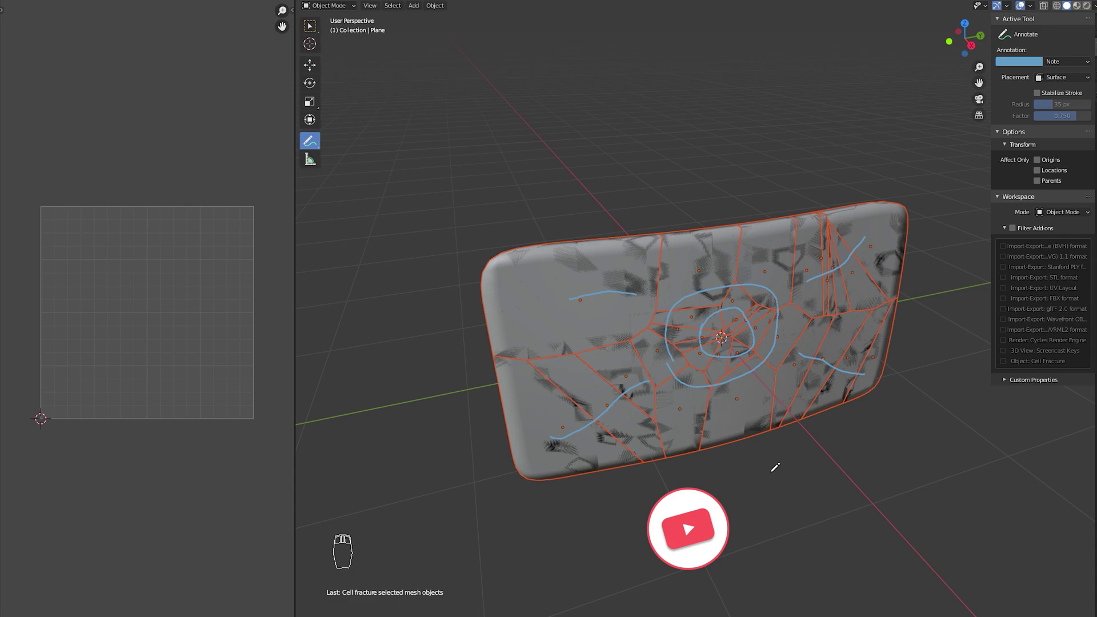
# Undo the fracture and the four outward annotation strokes, and draw a third, larger ring around the two rings
pyautogui.moveTo(774, 460)
pyautogui.mouseDown(button='middle')
pyautogui.moveTo(735, 441)
pyautogui.moveTo(766, 448)
pyautogui.mouseUp(button='middle')
pyautogui.hotkey('ctrl', 'z')
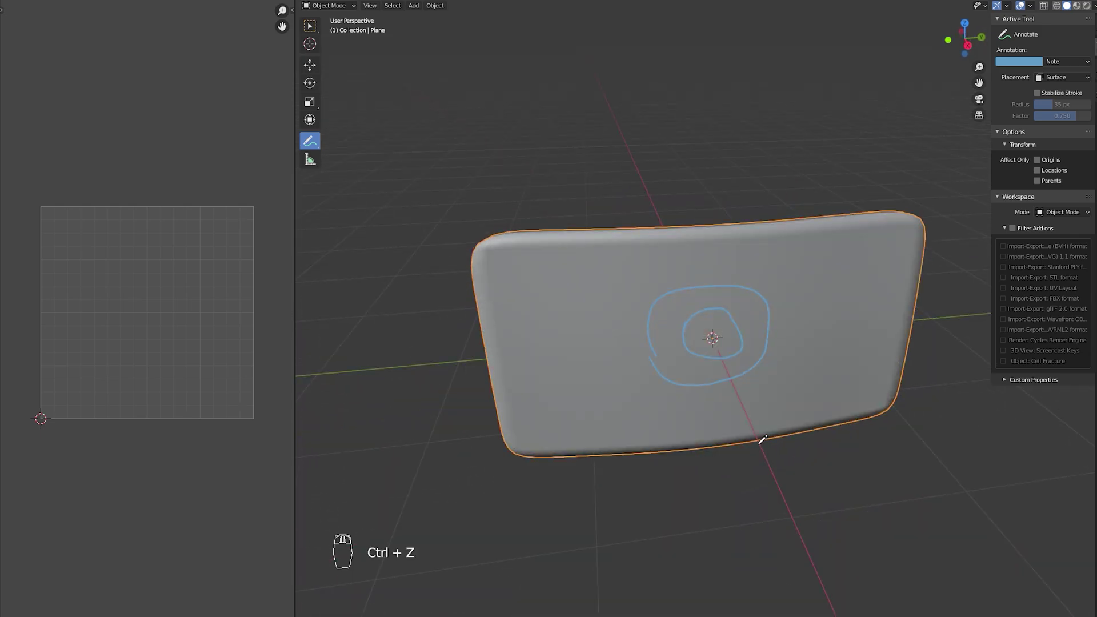
pyautogui.moveTo(651, 420); pyautogui.dragTo(629, 397)
# Run Cell Fracture on the shield using the three concentric annotation rings
pyautogui.press('space')
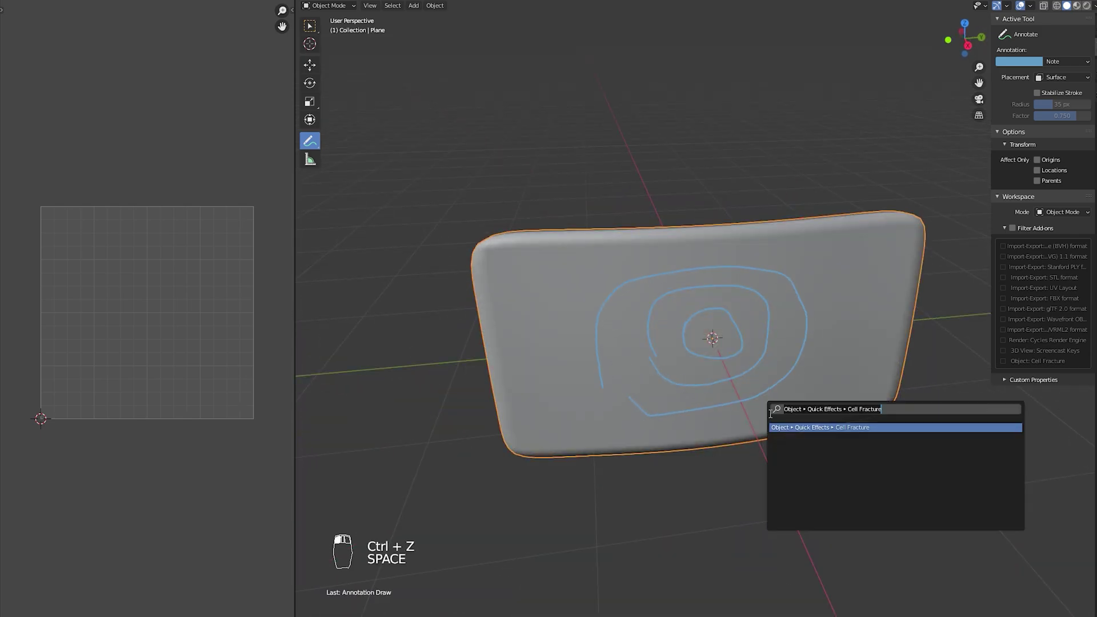
pyautogui.click(810, 433)
pyautogui.press('Return')
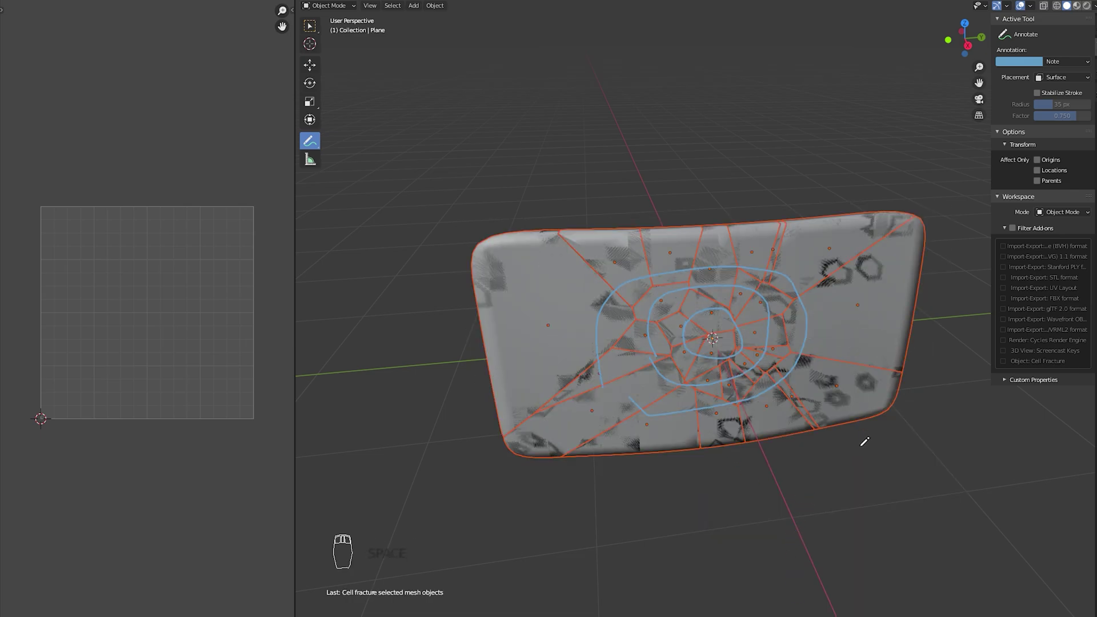
pyautogui.moveTo(852, 445)
pyautogui.mouseDown(button='middle')
pyautogui.moveTo(810, 448)
pyautogui.moveTo(780, 434)
pyautogui.moveTo(853, 437)
pyautogui.mouseUp(button='middle')
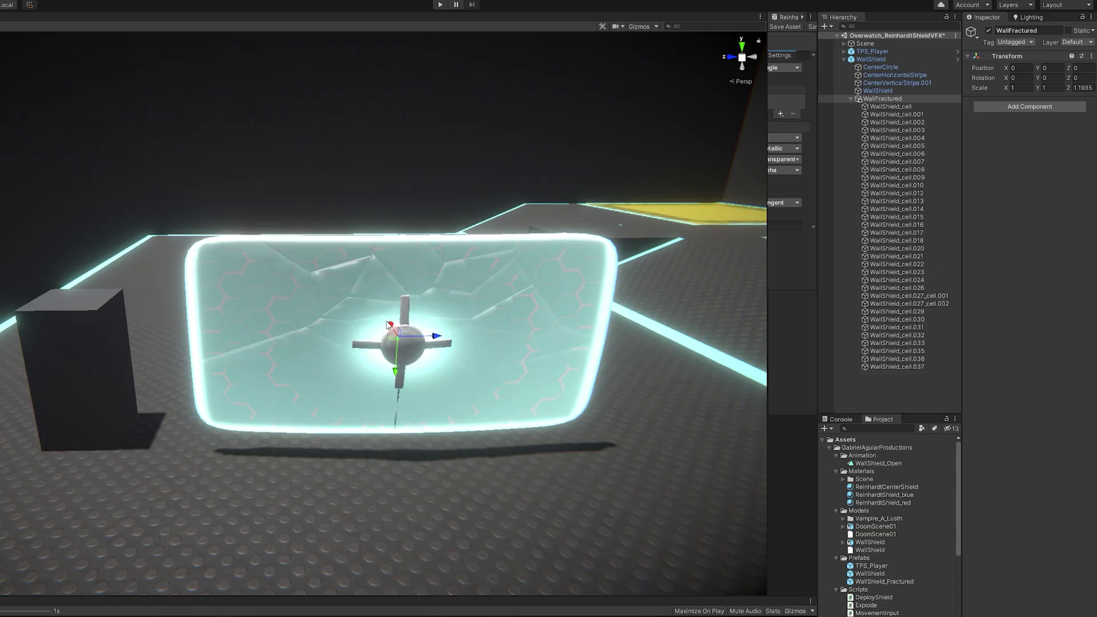
# Switch to Unity and move the WallFractured object along X, out from the shield's surface
pyautogui.moveTo(388, 323); pyautogui.dragTo(392, 331)
pyautogui.moveTo(394, 329); pyautogui.dragTo(559, 328, button='right')
pyautogui.press('a')
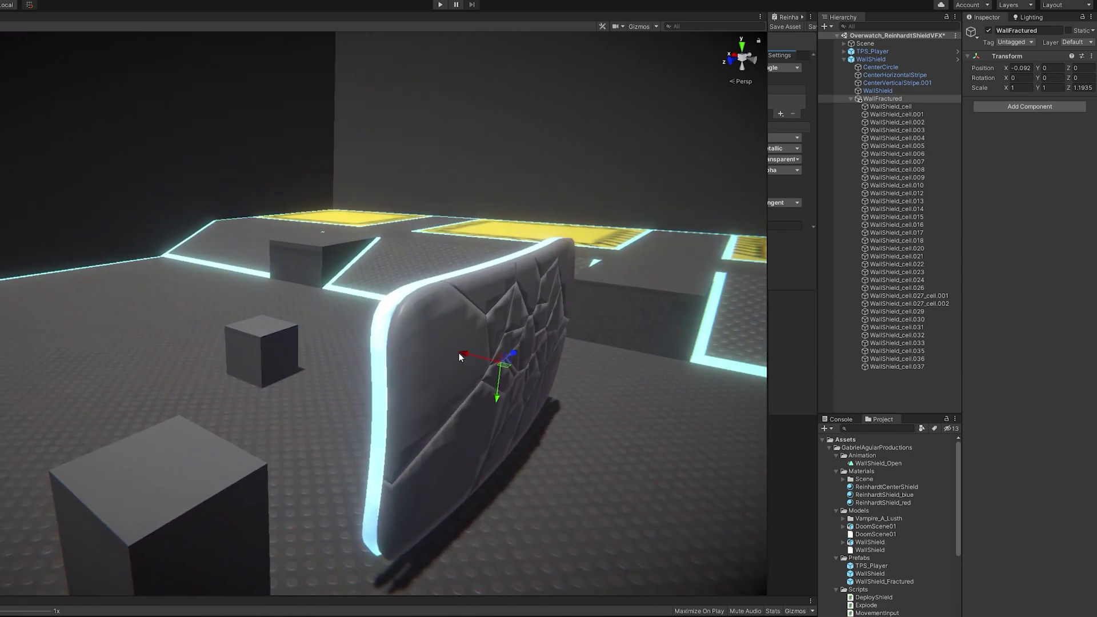
pyautogui.moveTo(460, 357)
pyautogui.mouseDown()
pyautogui.moveTo(477, 358)
pyautogui.moveTo(444, 361)
pyautogui.mouseUp()
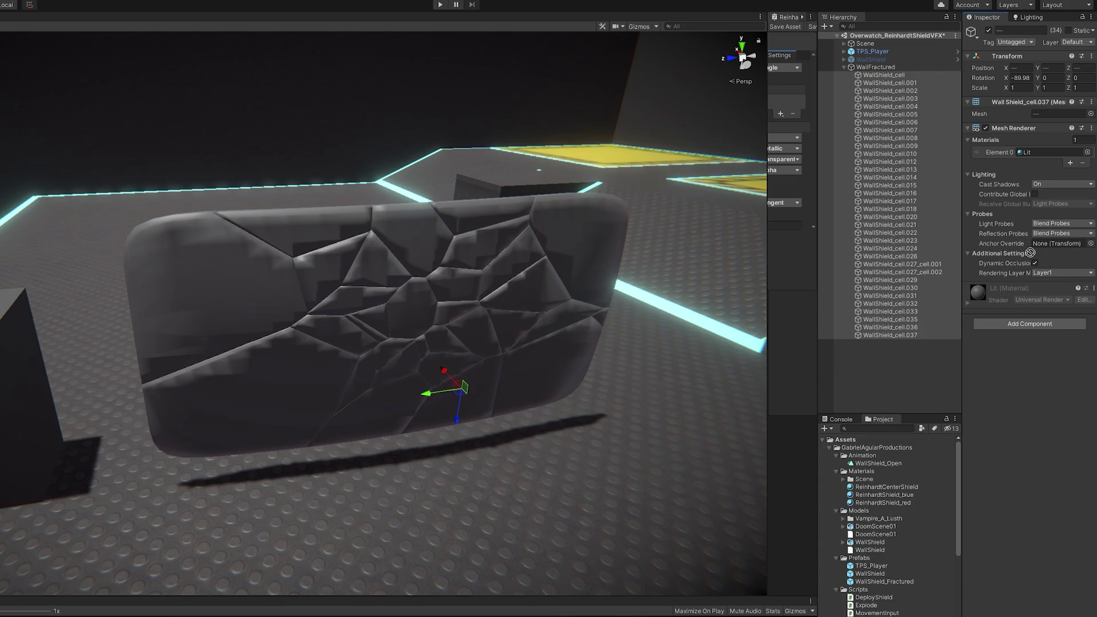
# Assign the ReinhardtShield_red material to all of the WallShield_cell pieces
pyautogui.moveTo(1037, 150); pyautogui.dragTo(1038, 152)
pyautogui.moveTo(571, 274); pyautogui.dragTo(528, 266, button='right')
pyautogui.press('w')
pyautogui.press('s')
# Add a Rigidbody and a Mesh Collider with Convex enabled to all of the WallShield_cell pieces
pyautogui.click(1017, 325)
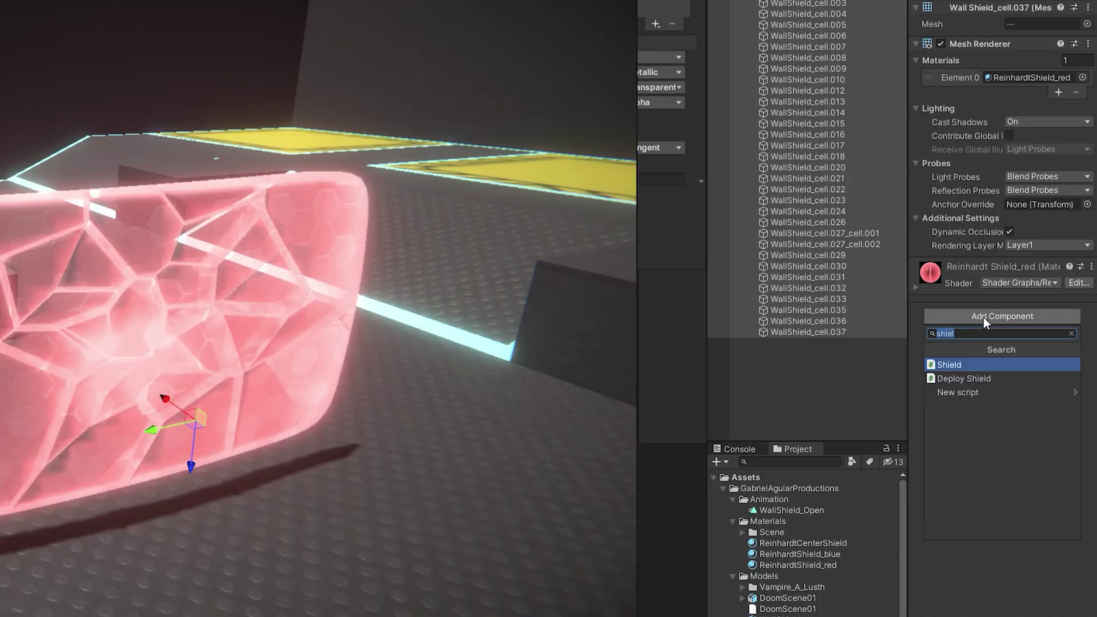
pyautogui.write('rigid')
pyautogui.press('Return')
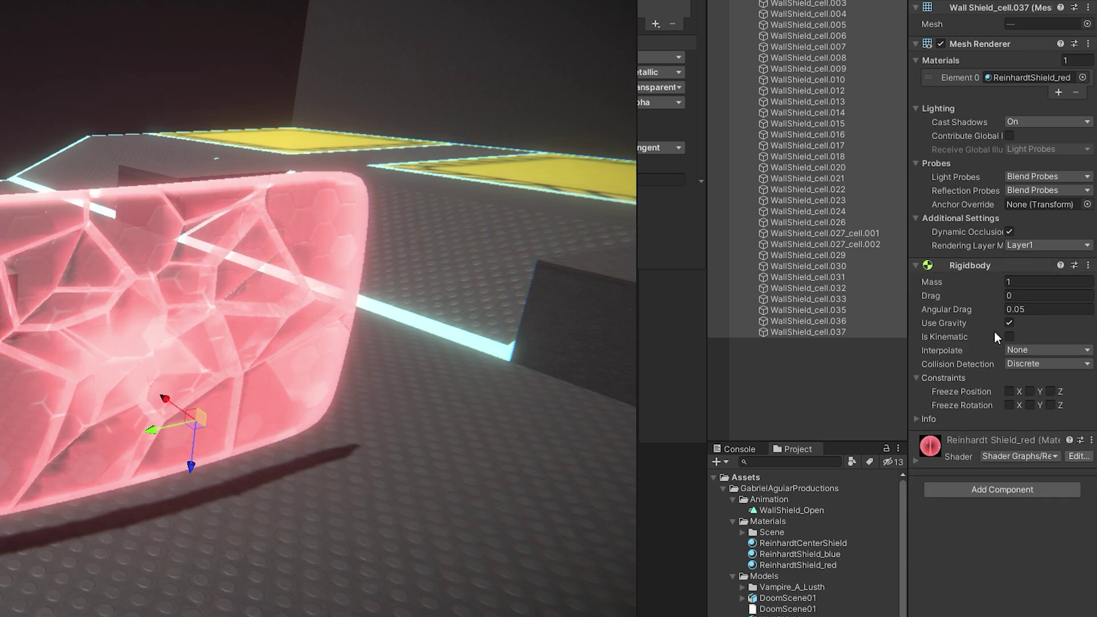
pyautogui.click(988, 490)
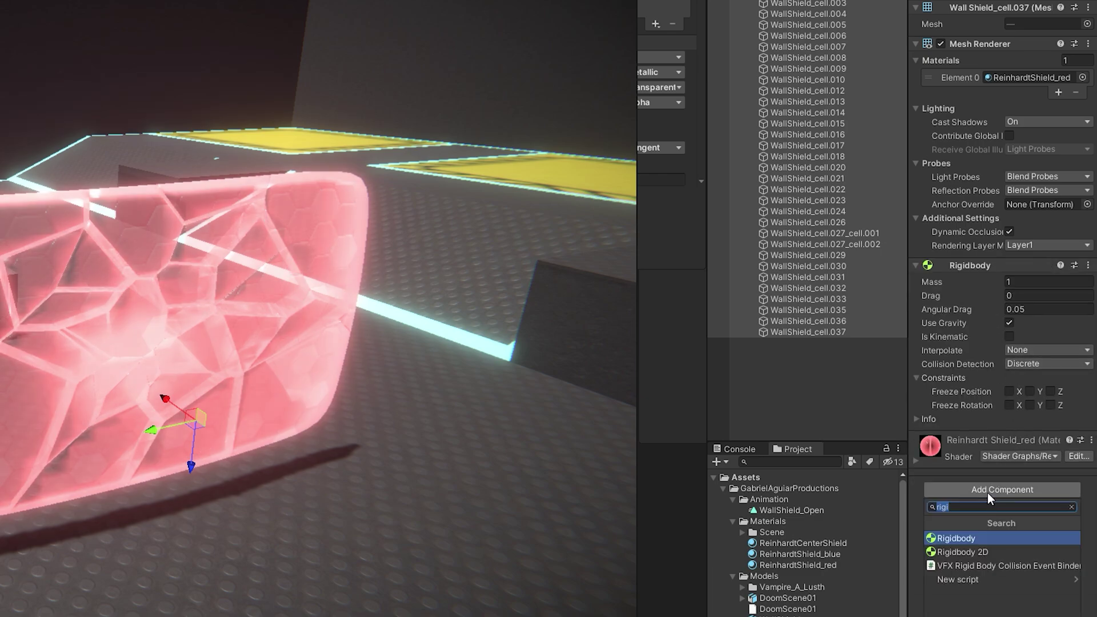
pyautogui.write('mesh')
pyautogui.press('Return')
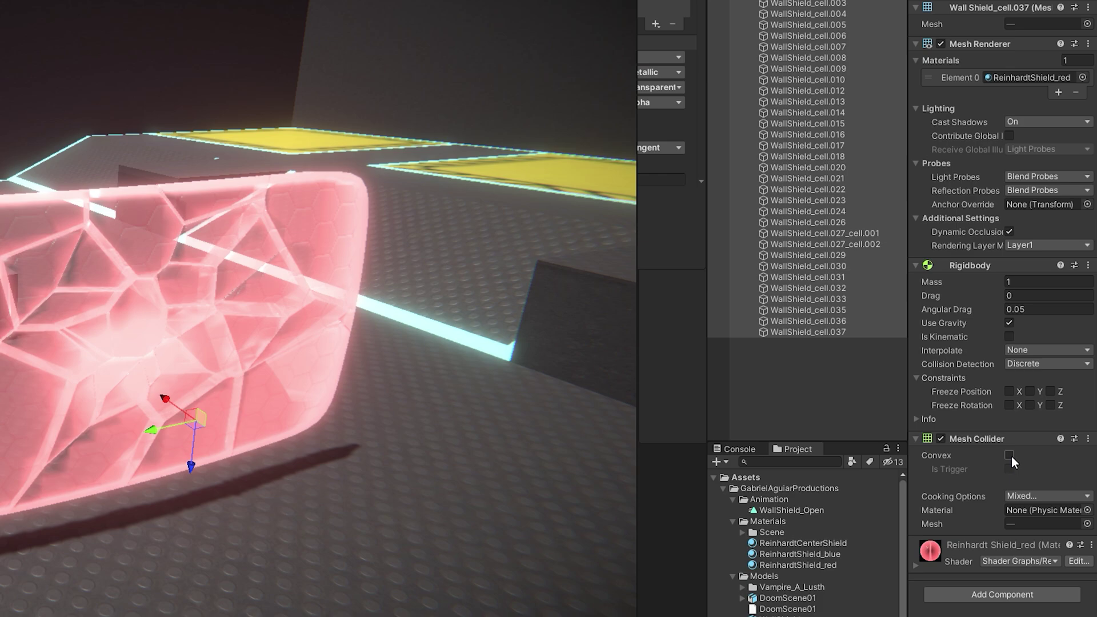
pyautogui.click(1010, 456)
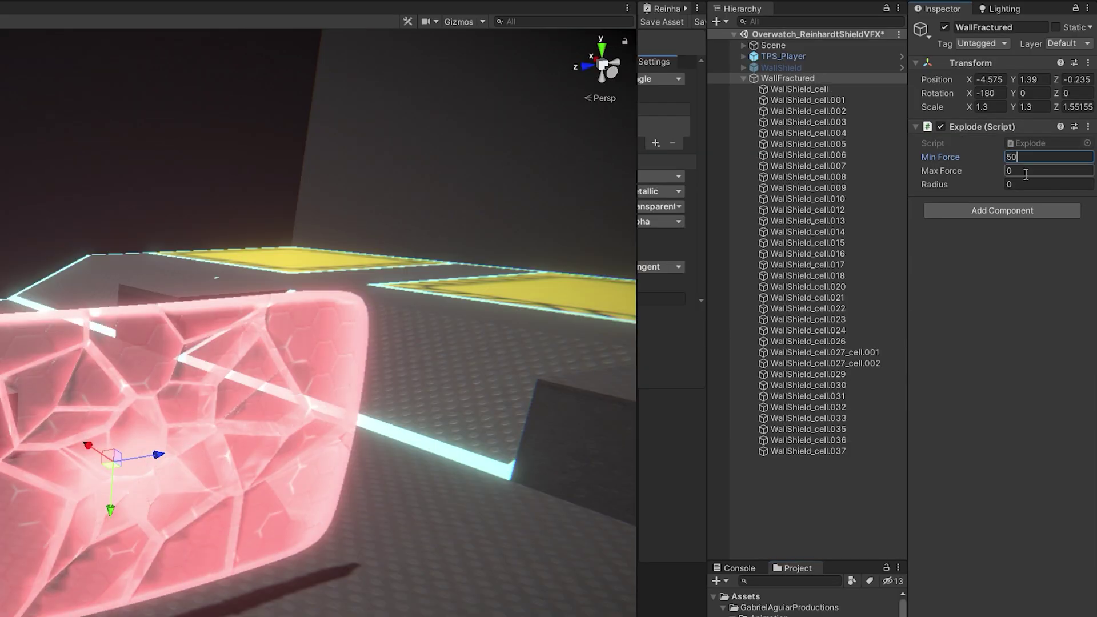
# Set Min Force to 500 in the Explode script on WallFractured
pyautogui.write('500')
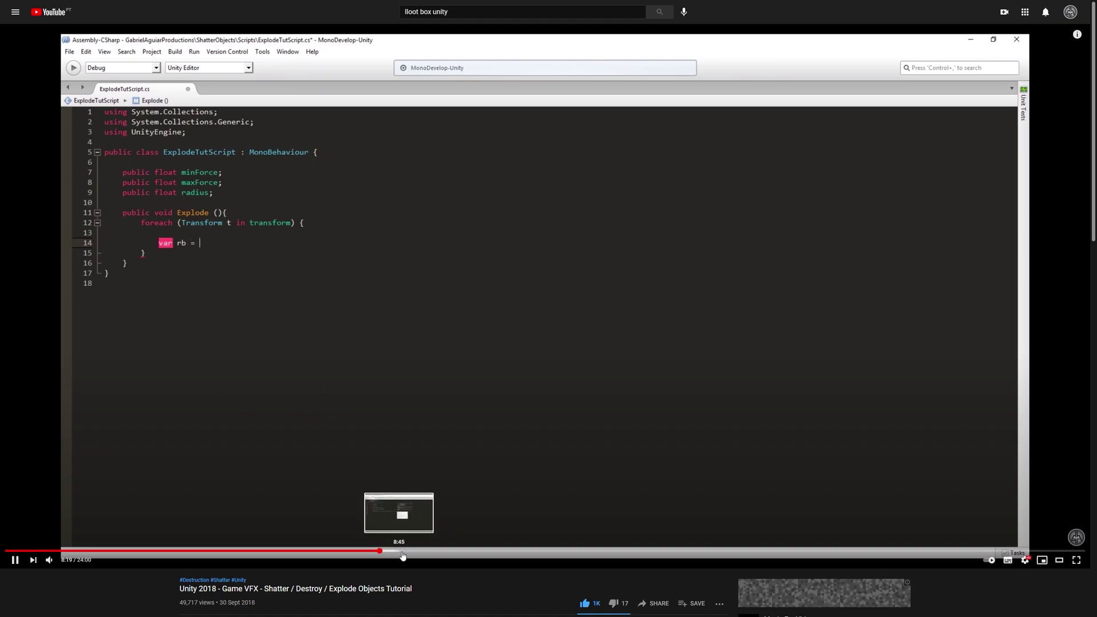
# Switch to the YouTube tutorial on shattering and exploding objects and skip ahead through the script-writing part
pyautogui.moveTo(400, 551); pyautogui.dragTo(438, 552)
pyautogui.moveTo(438, 552); pyautogui.dragTo(463, 552)
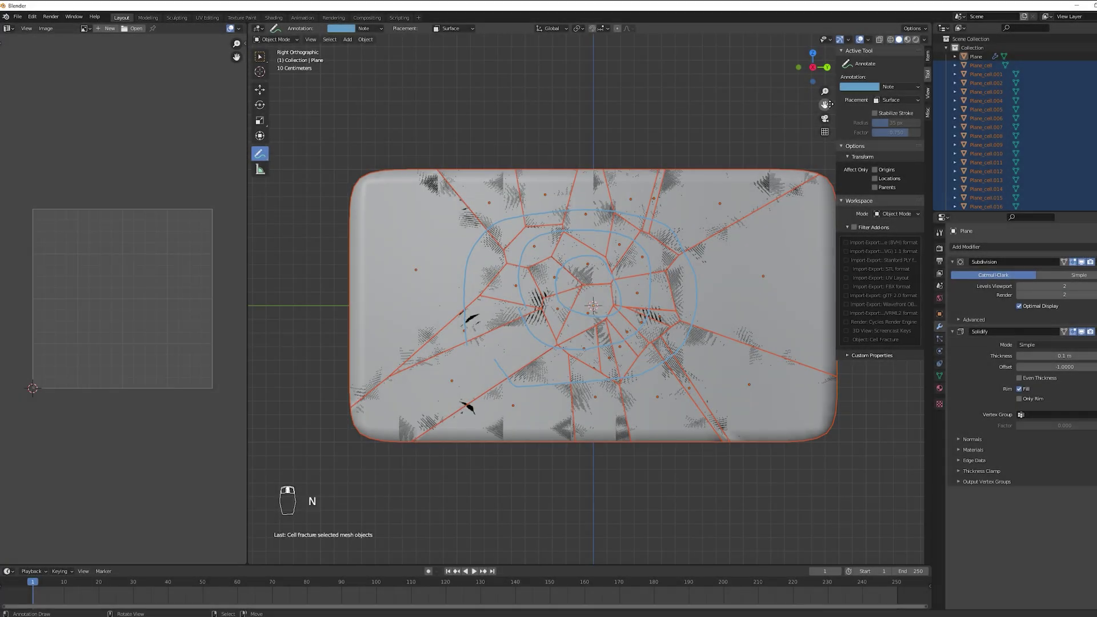
# Switch to Blender and hide the 3D viewport's toolbar beside the fractured plane
pyautogui.press('t')
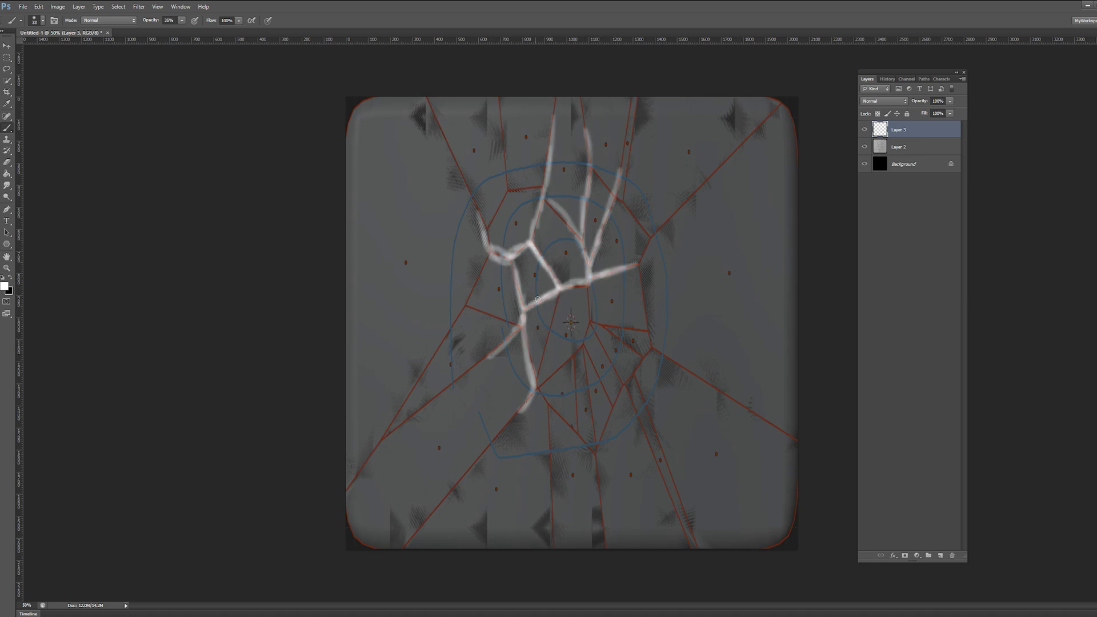
# Switch to Photoshop and paint soft white cracks on Layer 3 along the red fracture lines, extending them from the centre toward the shield's edges
pyautogui.moveTo(636, 266); pyautogui.dragTo(663, 221)
pyautogui.moveTo(632, 207); pyautogui.dragTo(649, 235)
pyautogui.keyDown('alt'); pyautogui.scroll(1, 542, 289); pyautogui.keyUp('alt')
pyautogui.moveTo(547, 154); pyautogui.dragTo(600, 239)
pyautogui.moveTo(494, 157); pyautogui.dragTo(471, 235)
pyautogui.keyDown('alt'); pyautogui.scroll(-1, 578, 304); pyautogui.keyUp('alt')
pyautogui.press('[')
pyautogui.moveTo(558, 293); pyautogui.dragTo(540, 381)
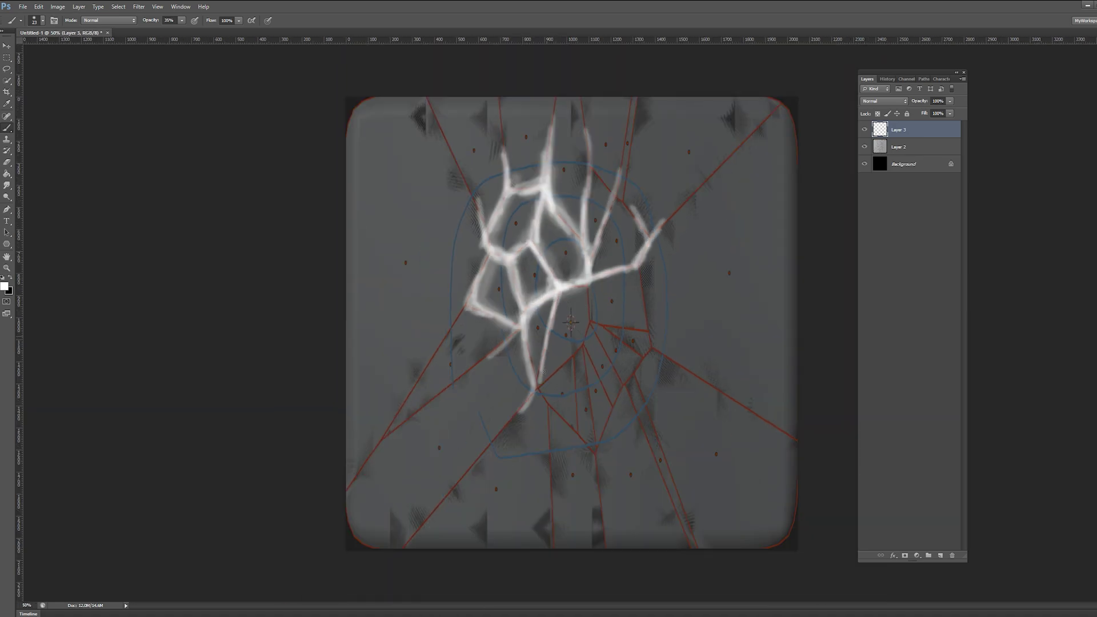
pyautogui.moveTo(526, 335); pyautogui.dragTo(355, 473)
pyautogui.moveTo(514, 417); pyautogui.dragTo(412, 544)
pyautogui.moveTo(571, 395); pyautogui.dragTo(546, 543)
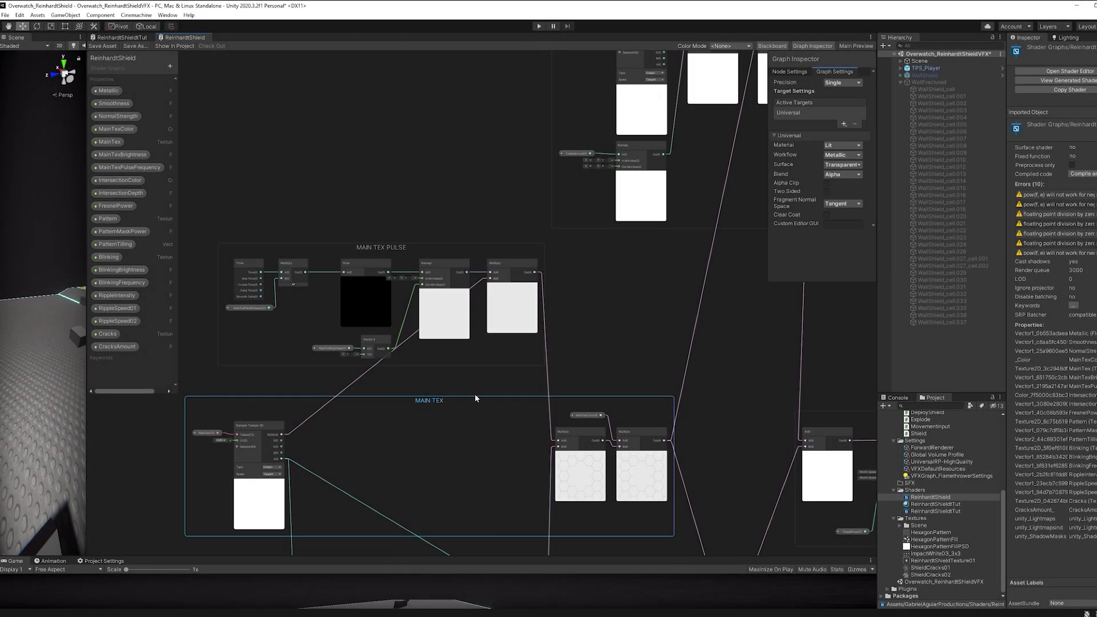
# Switch to Unity and examine the CRACKS node group in the ReinhardtShield shader graph and its connection to the main texture
pyautogui.moveTo(588, 361); pyautogui.dragTo(459, 463, button='middle')
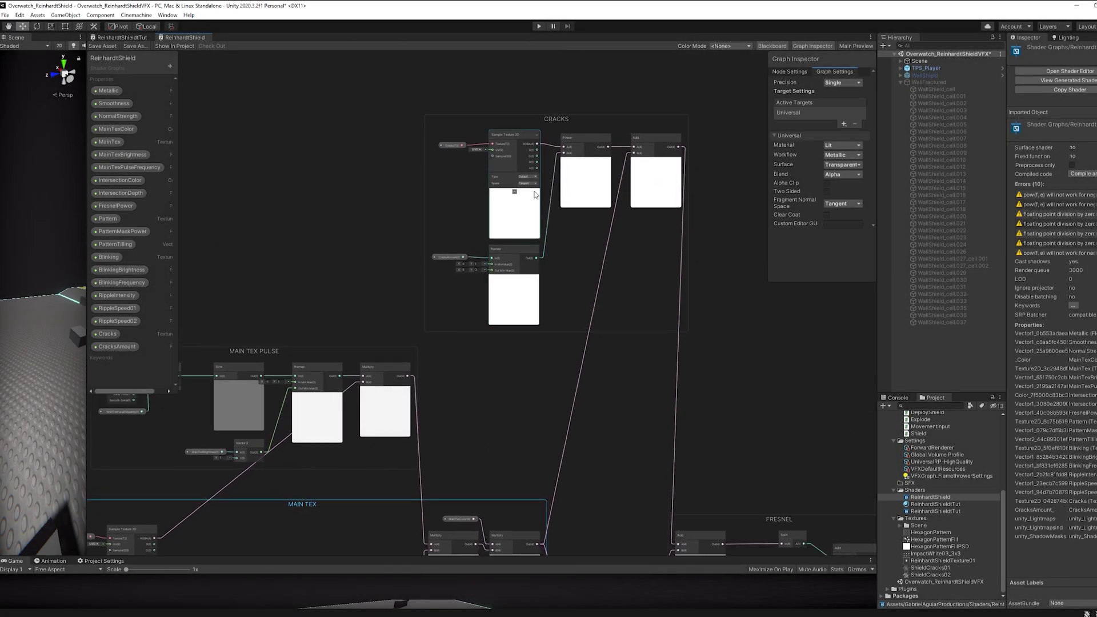
pyautogui.moveTo(646, 379)
pyautogui.mouseDown(button='middle')
pyautogui.moveTo(599, 295)
pyautogui.moveTo(640, 391)
pyautogui.mouseUp(button='middle')
pyautogui.click(644, 449)
pyautogui.click(530, 118)
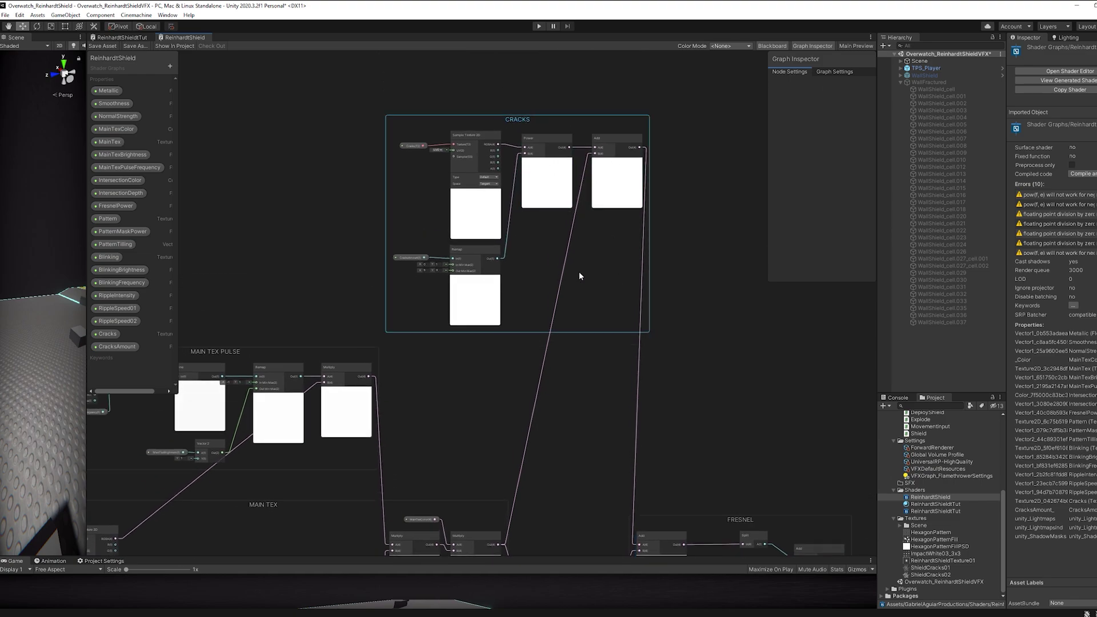
pyautogui.scroll(1, 486, 156)
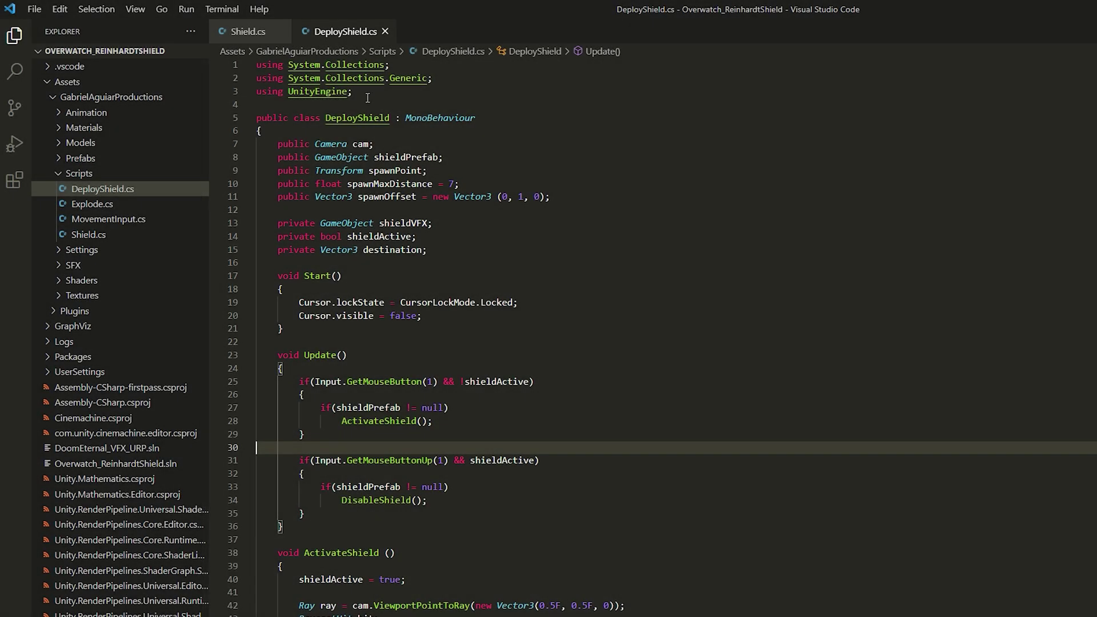
# Switch to Visual Studio Code and review how DeployShield.cs calls ActivateShield and DisableShield, casts a ray with ViewportPointToRay and instantiates the shield prefab
pyautogui.doubleClick(354, 118)
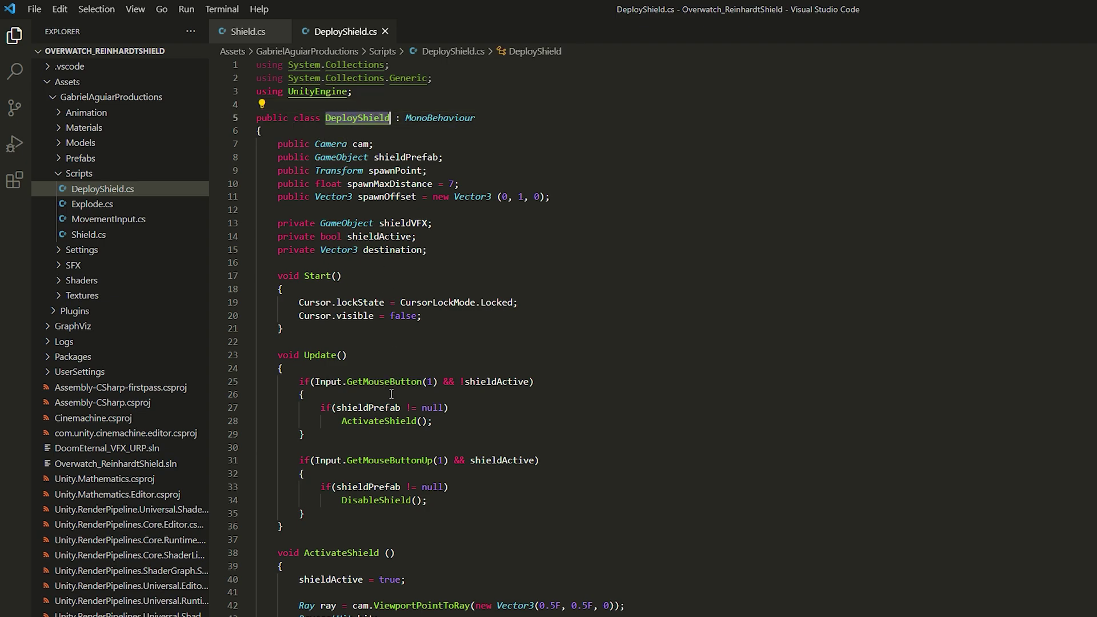
pyautogui.doubleClick(392, 422)
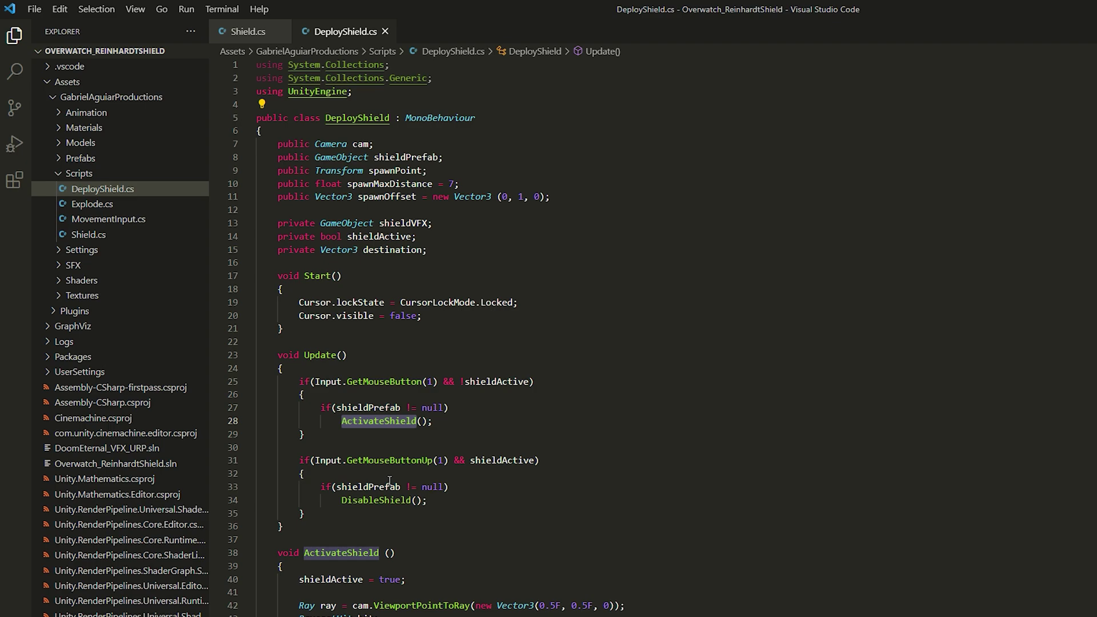
pyautogui.doubleClick(399, 502)
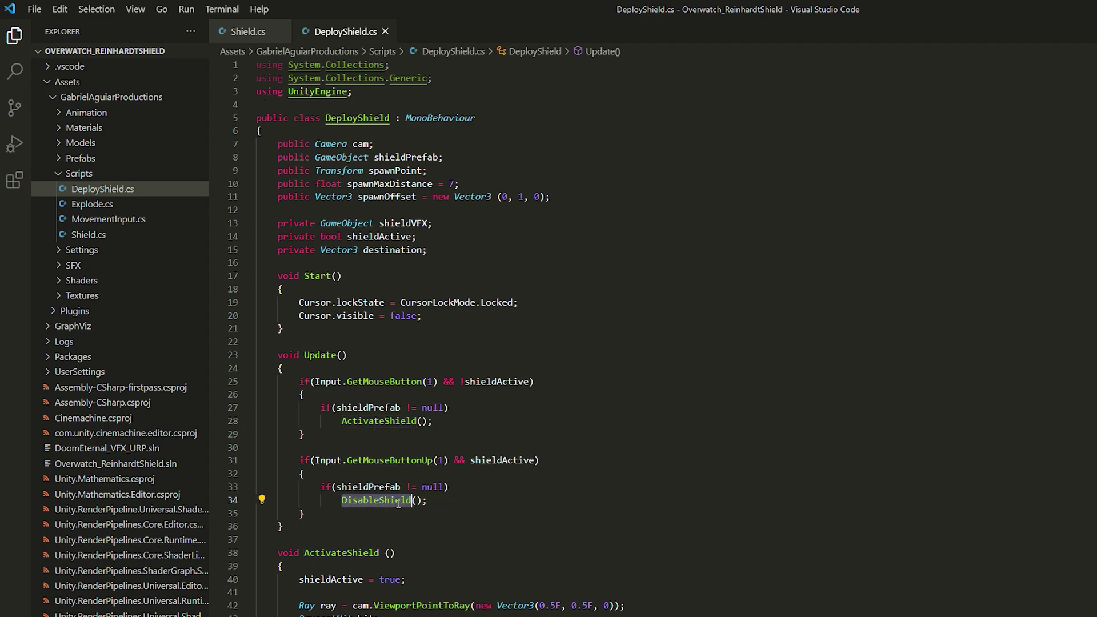
pyautogui.scroll(-3, 398, 502)
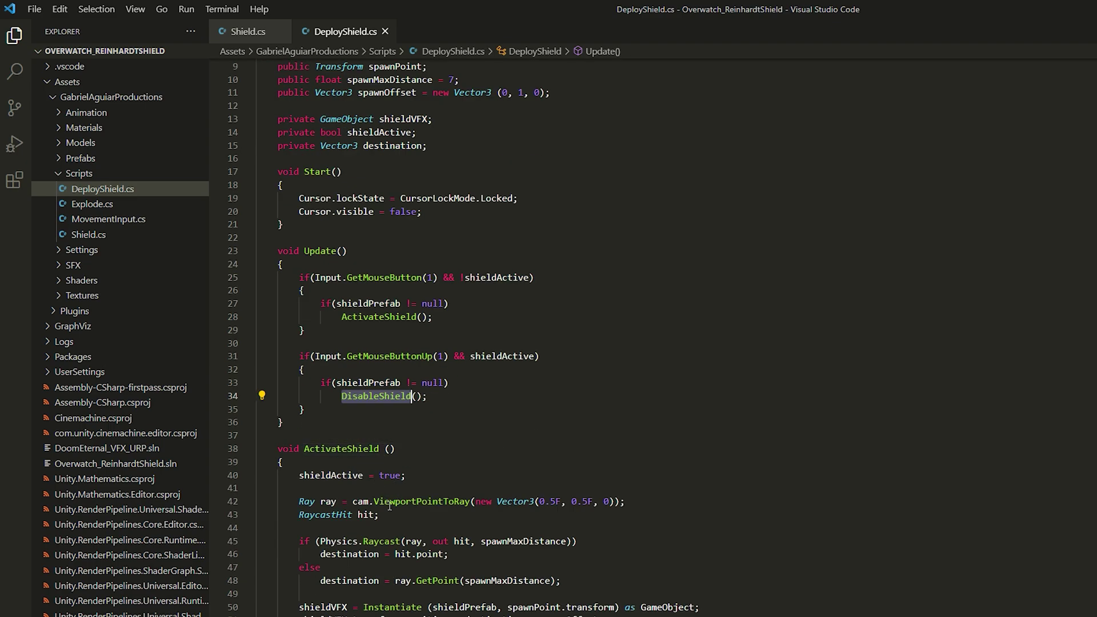
pyautogui.doubleClick(391, 502)
pyautogui.scroll(-1, 467, 522)
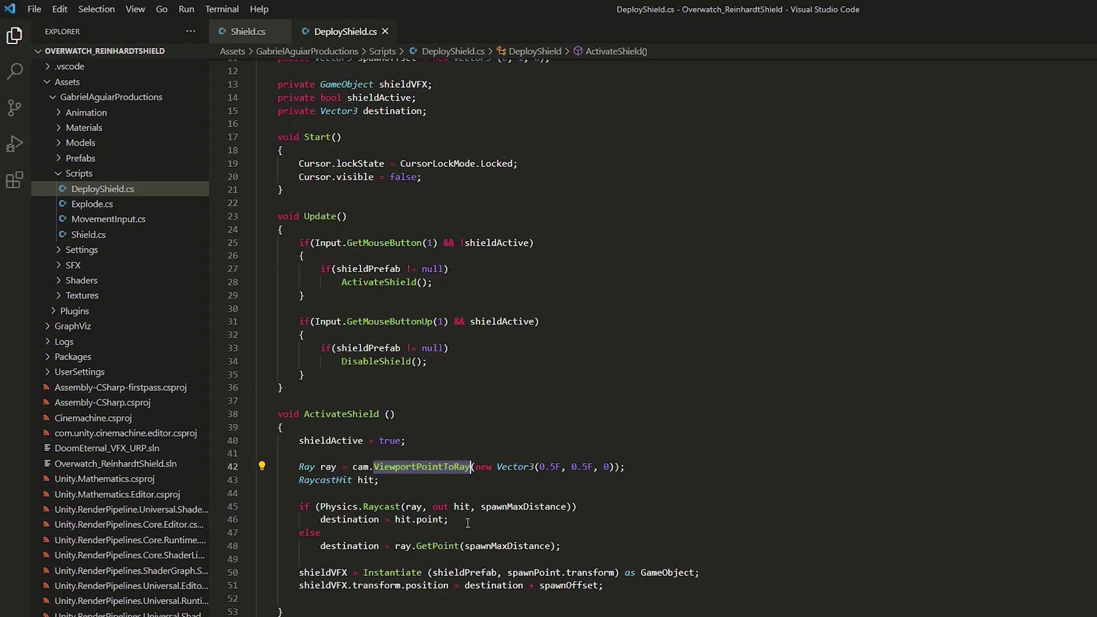
pyautogui.doubleClick(404, 576)
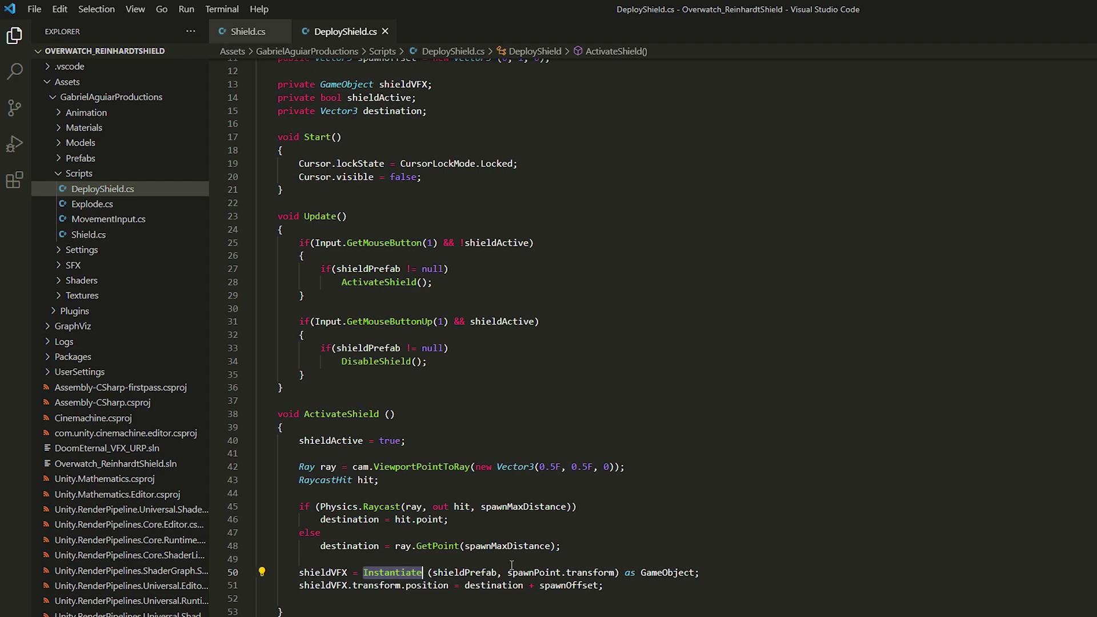
# Open Shield.cs and review how the DestroyShield coroutine sets the material's CracksAmount_ float
pyautogui.click(258, 36)
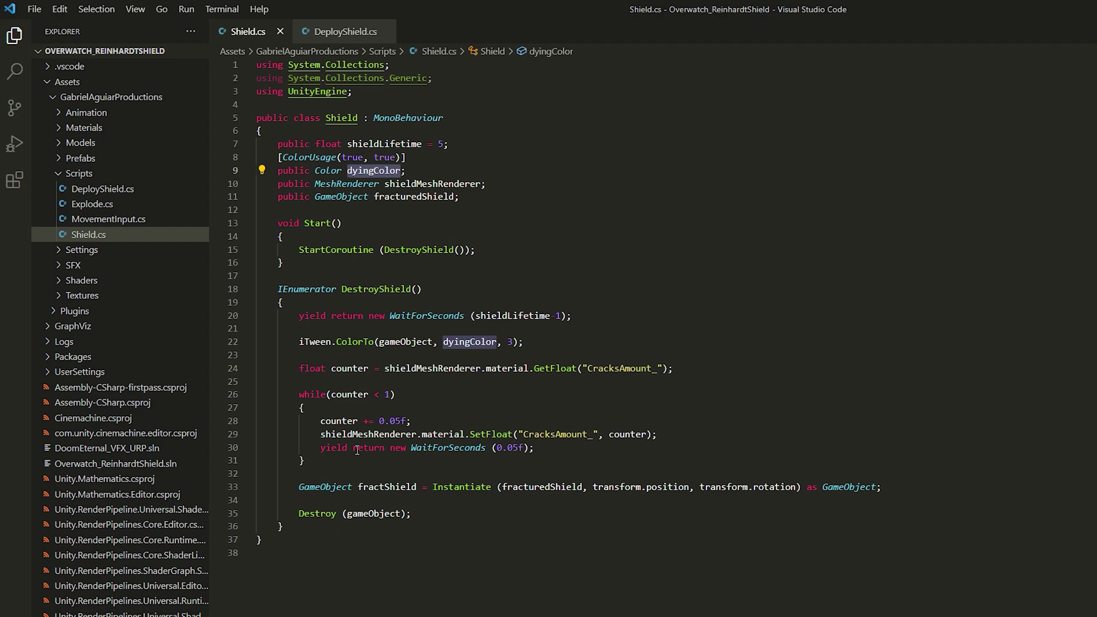
pyautogui.click(513, 435)
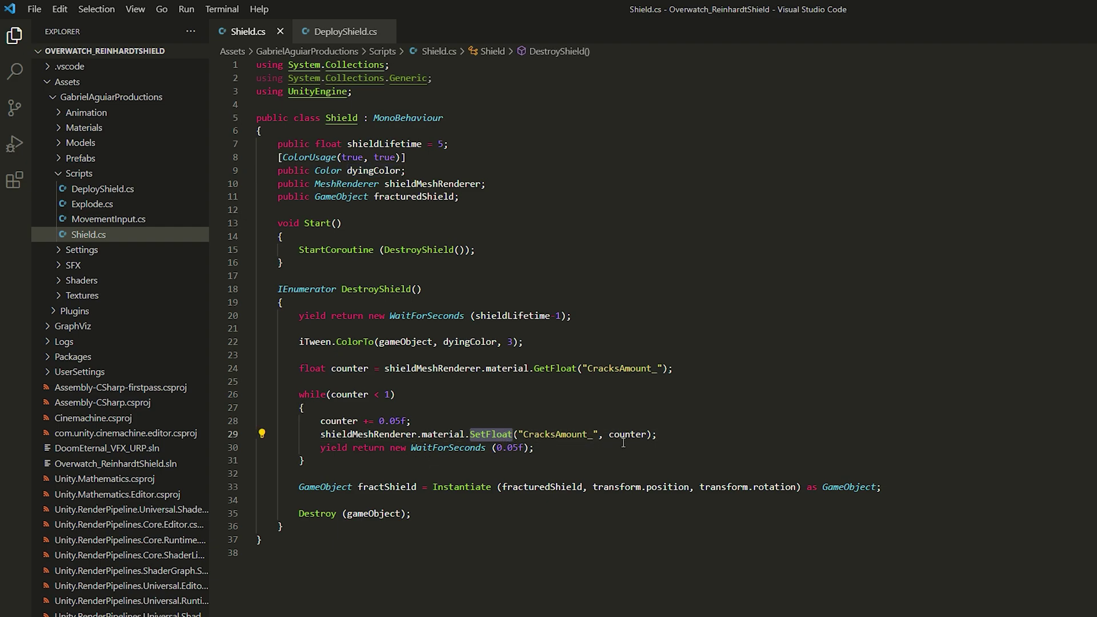
pyautogui.doubleClick(584, 436)
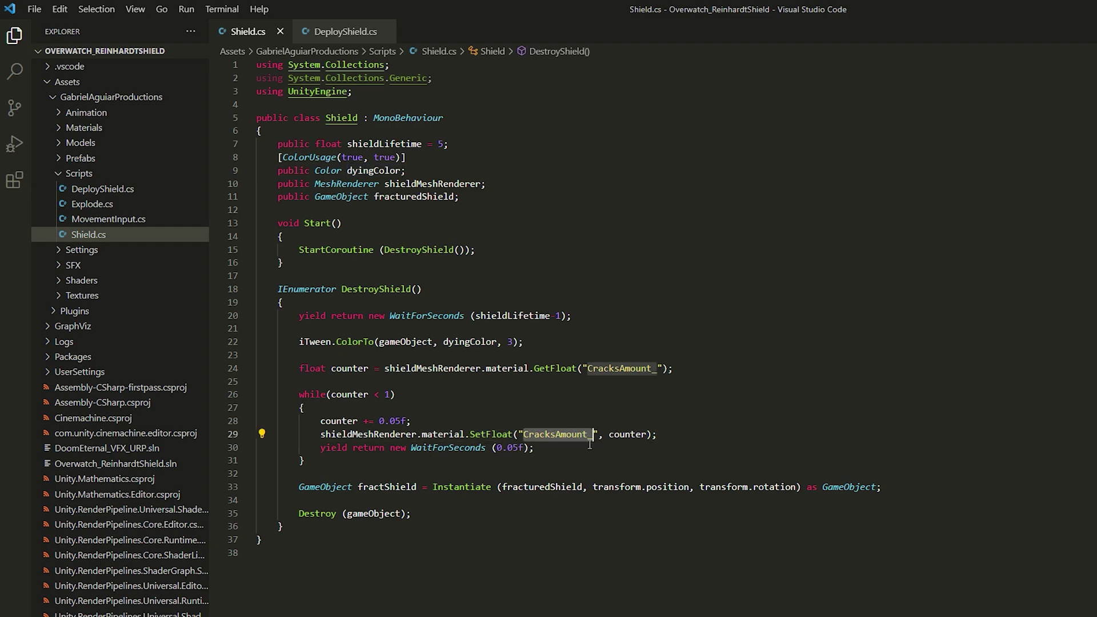